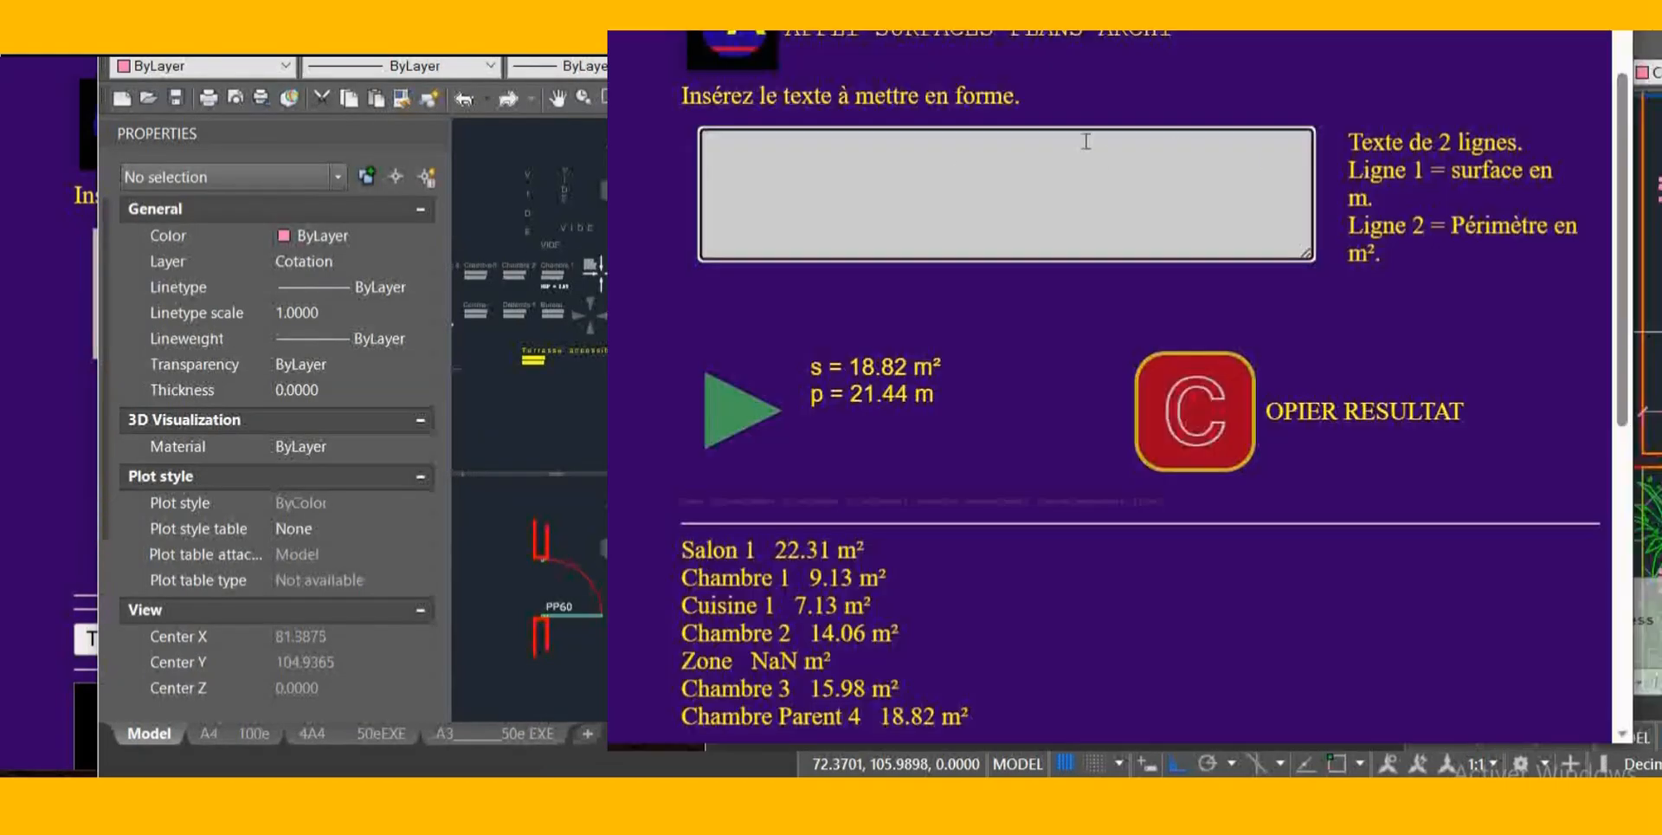
Enter area 15.5025 and perimeter 17.0000 as two lines in the text to format, and generate the rounded result
{"action": "type", "text": "area   15.5025          perimeter   17.0000"}
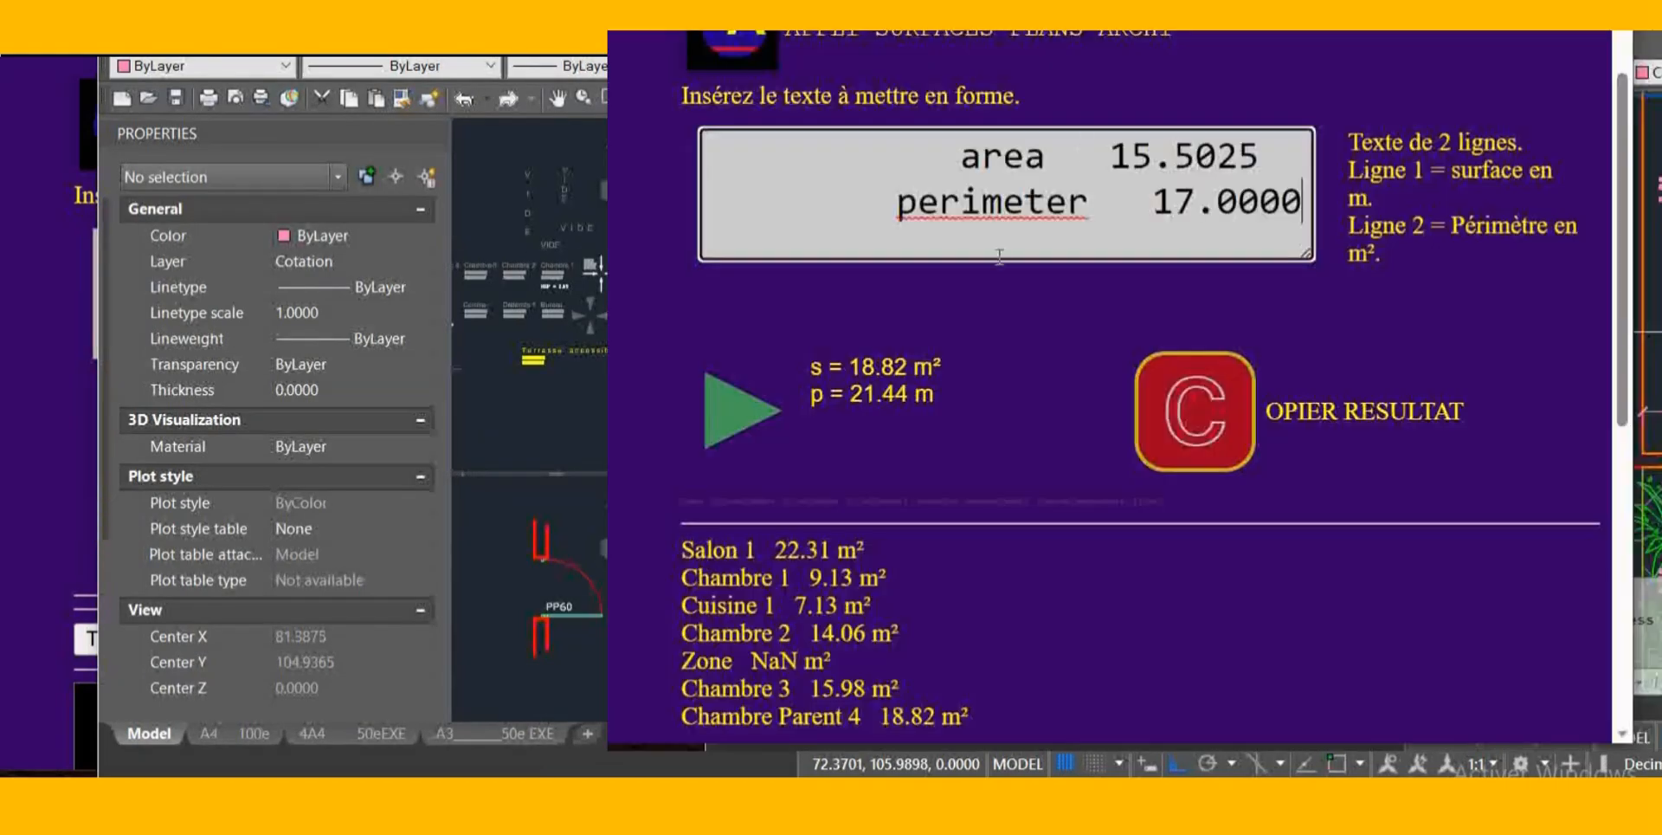
{"action": "left_click", "coordinate": [702, 418]}
{"action": "scroll", "coordinate": [944, 681], "scroll_direction": "down", "scroll_amount": 2}
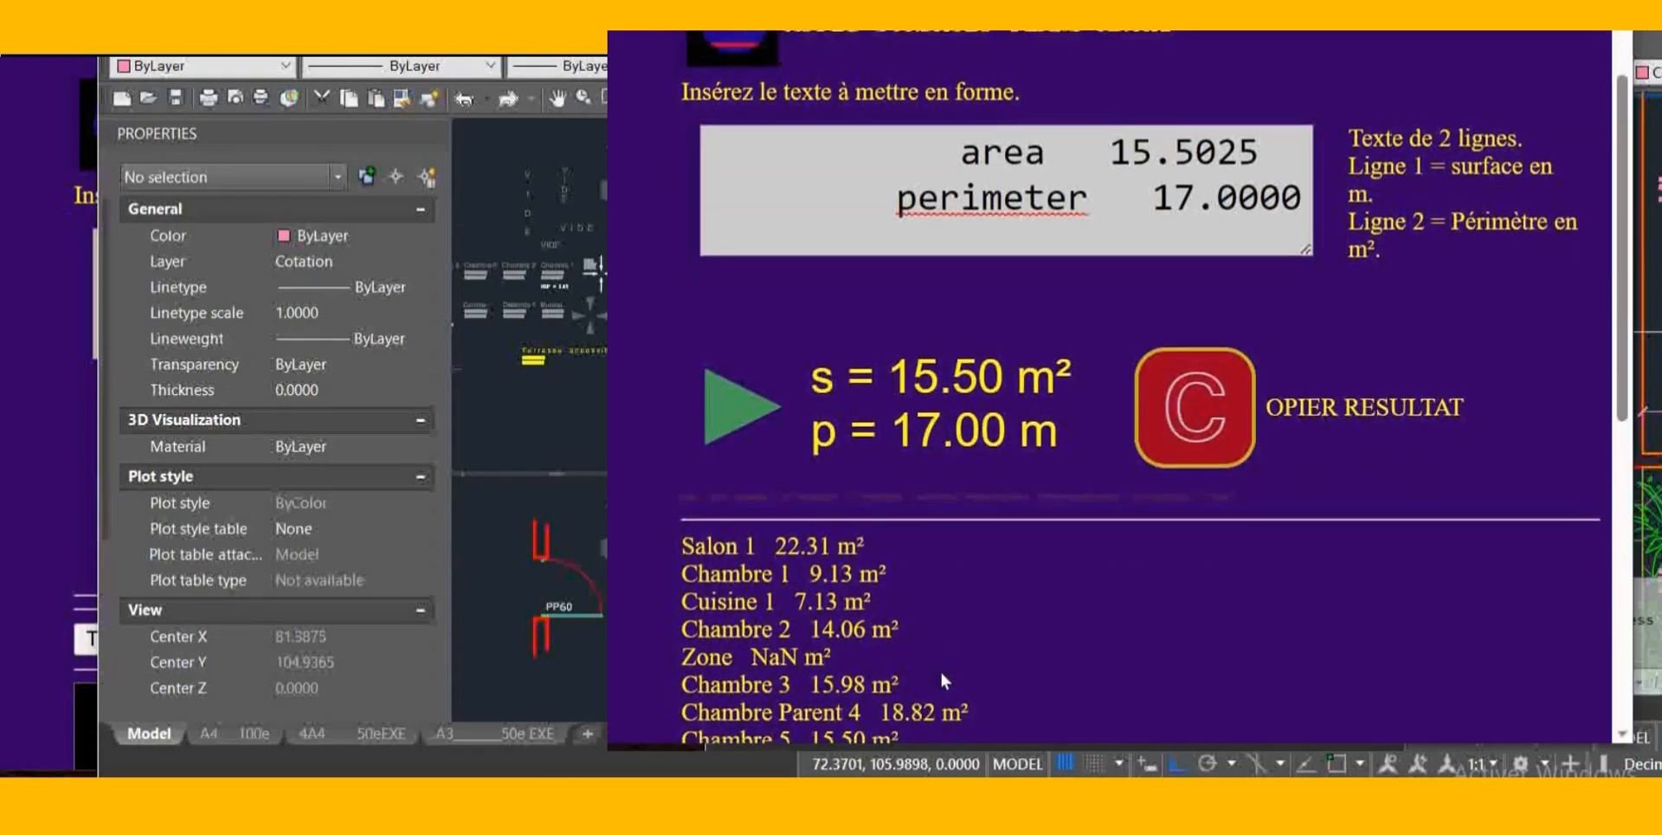
{"action": "scroll", "coordinate": [942, 675], "scroll_direction": "down", "scroll_amount": 1}
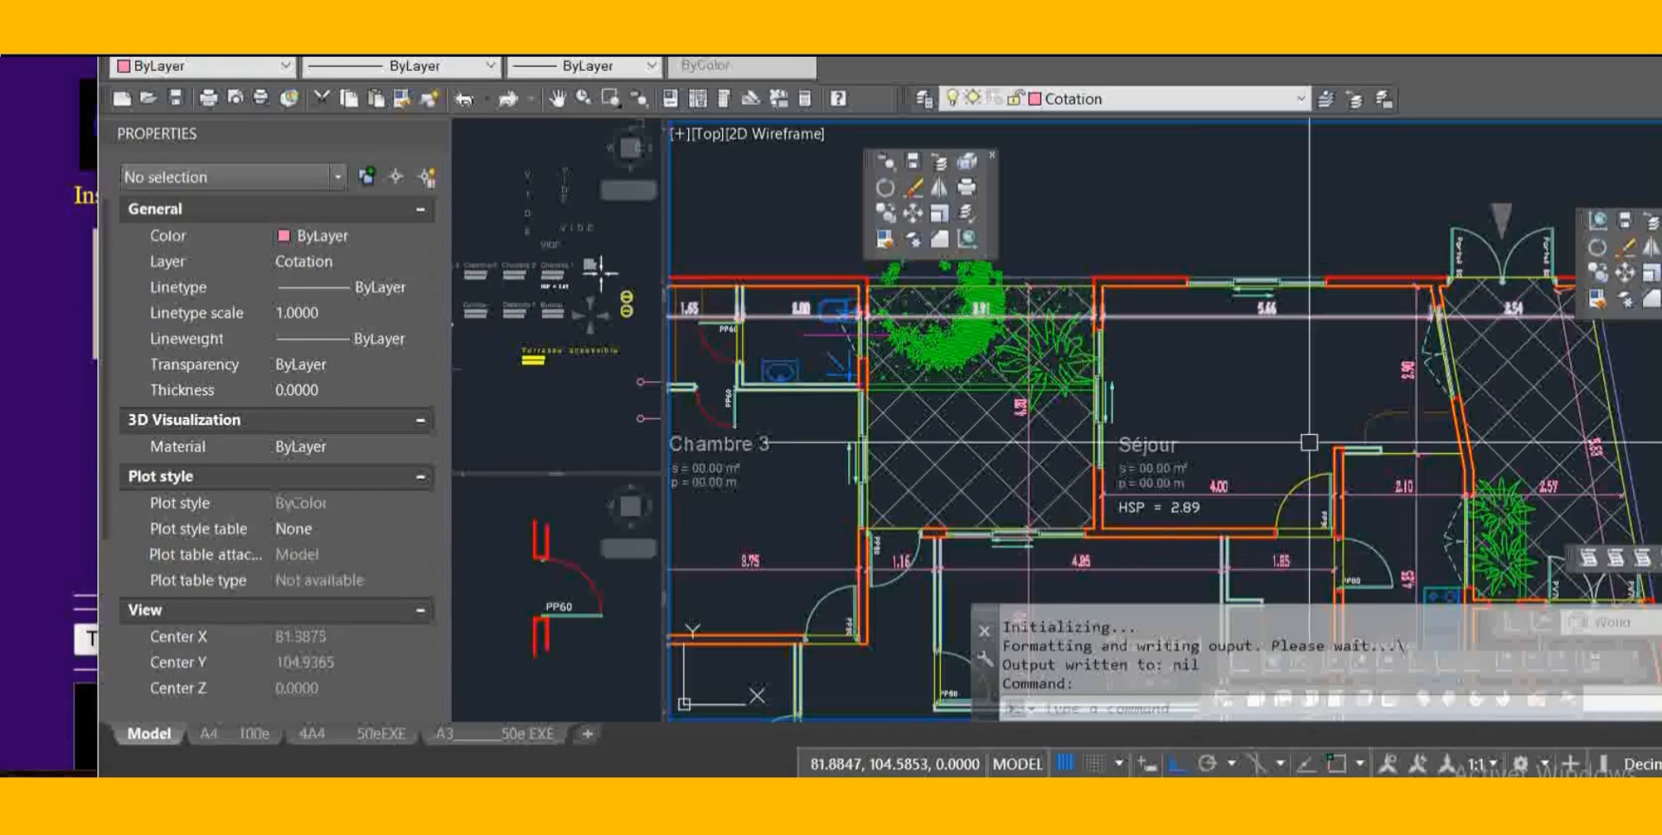
Check the area and length of the Séjour's surface polyline in its properties, and deselect it
{"action": "left_click", "coordinate": [1150, 289]}
{"action": "mouse_move", "coordinate": [1146, 285]}
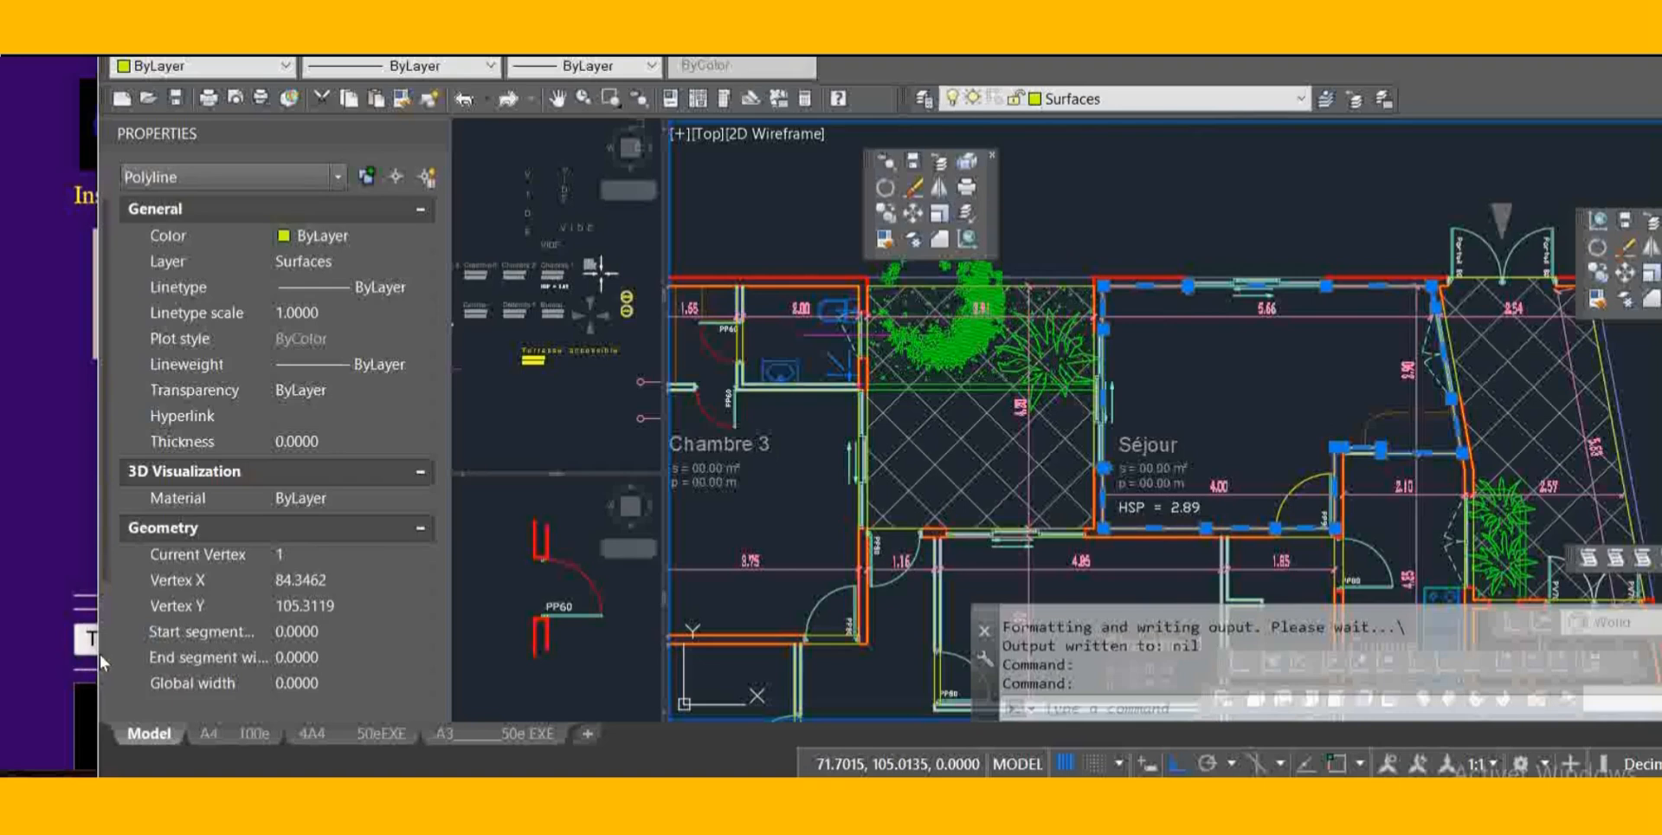
{"action": "scroll", "coordinate": [101, 653], "scroll_direction": "down", "scroll_amount": 3}
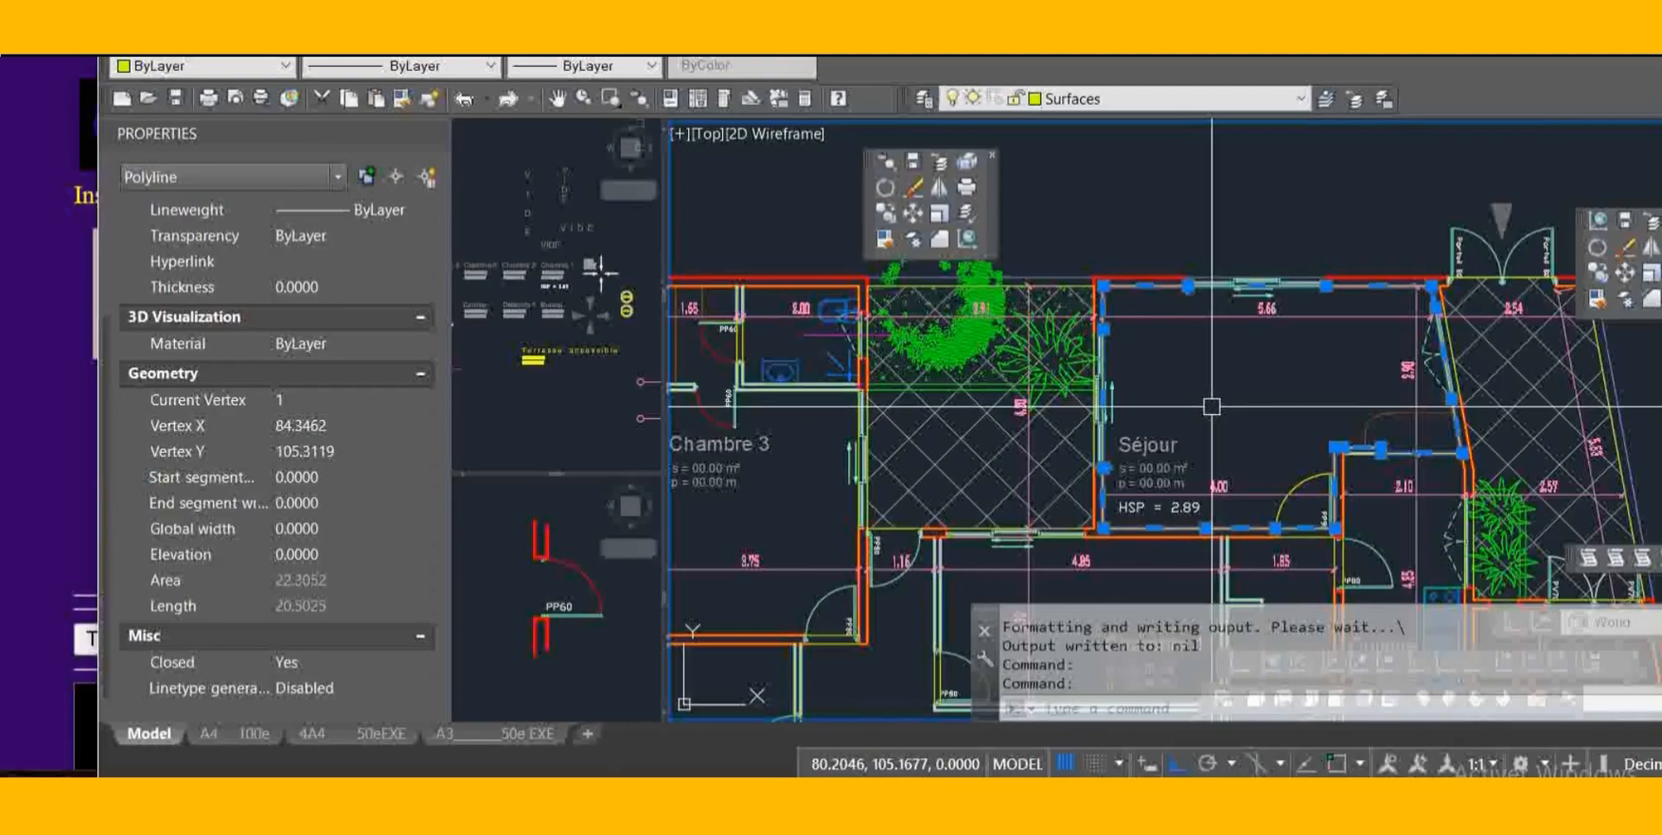
{"action": "key", "text": "Escape"}
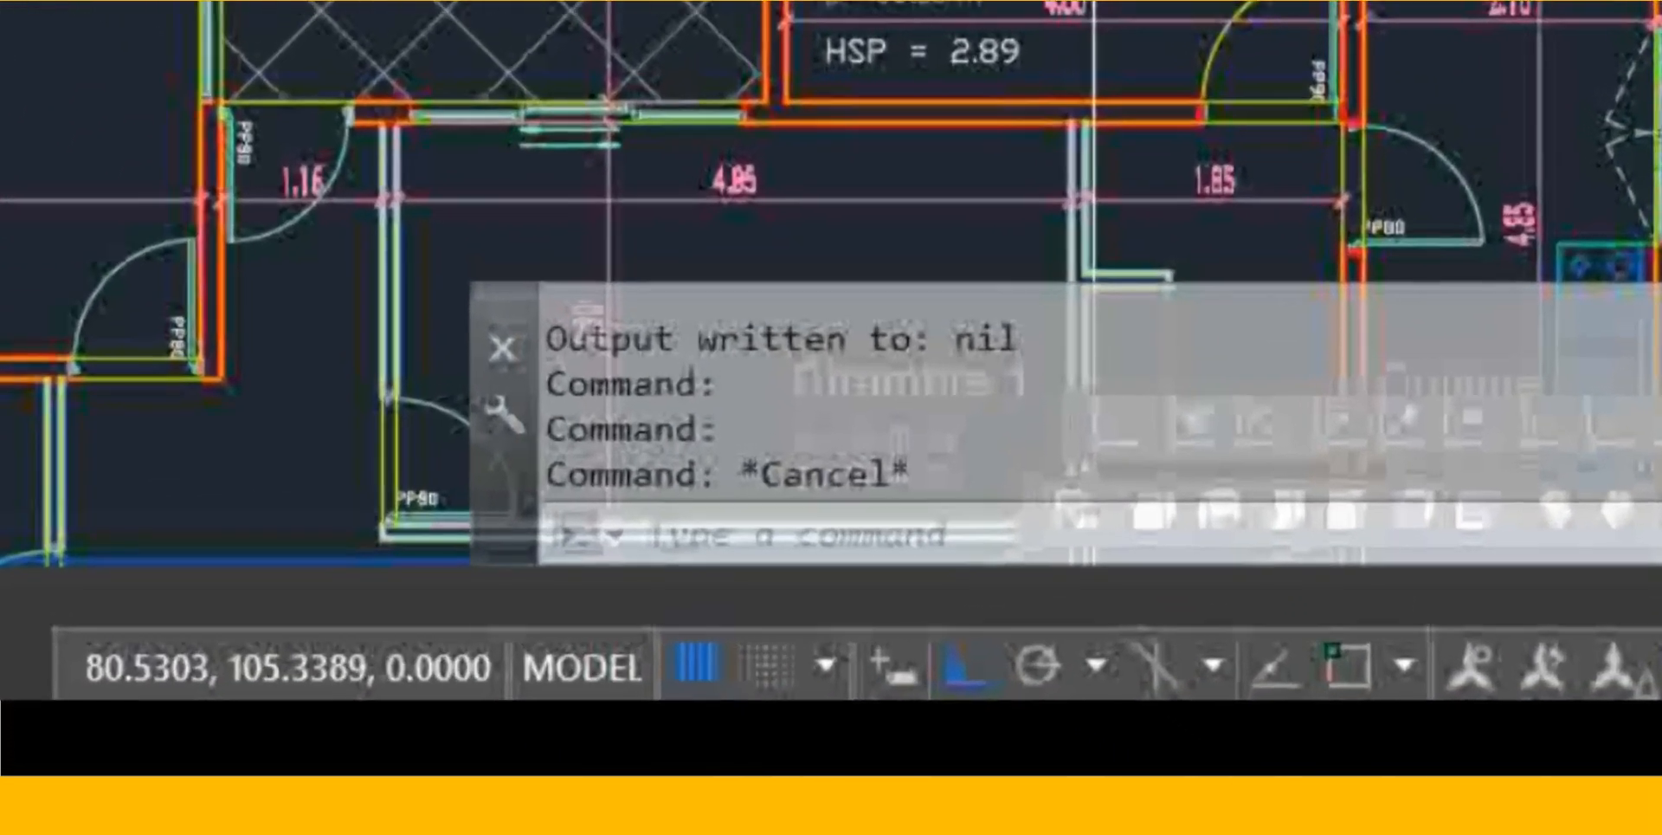
Run LIST on the Séjour's surface polyline to output its geometric data
{"action": "type", "text": "ls"}
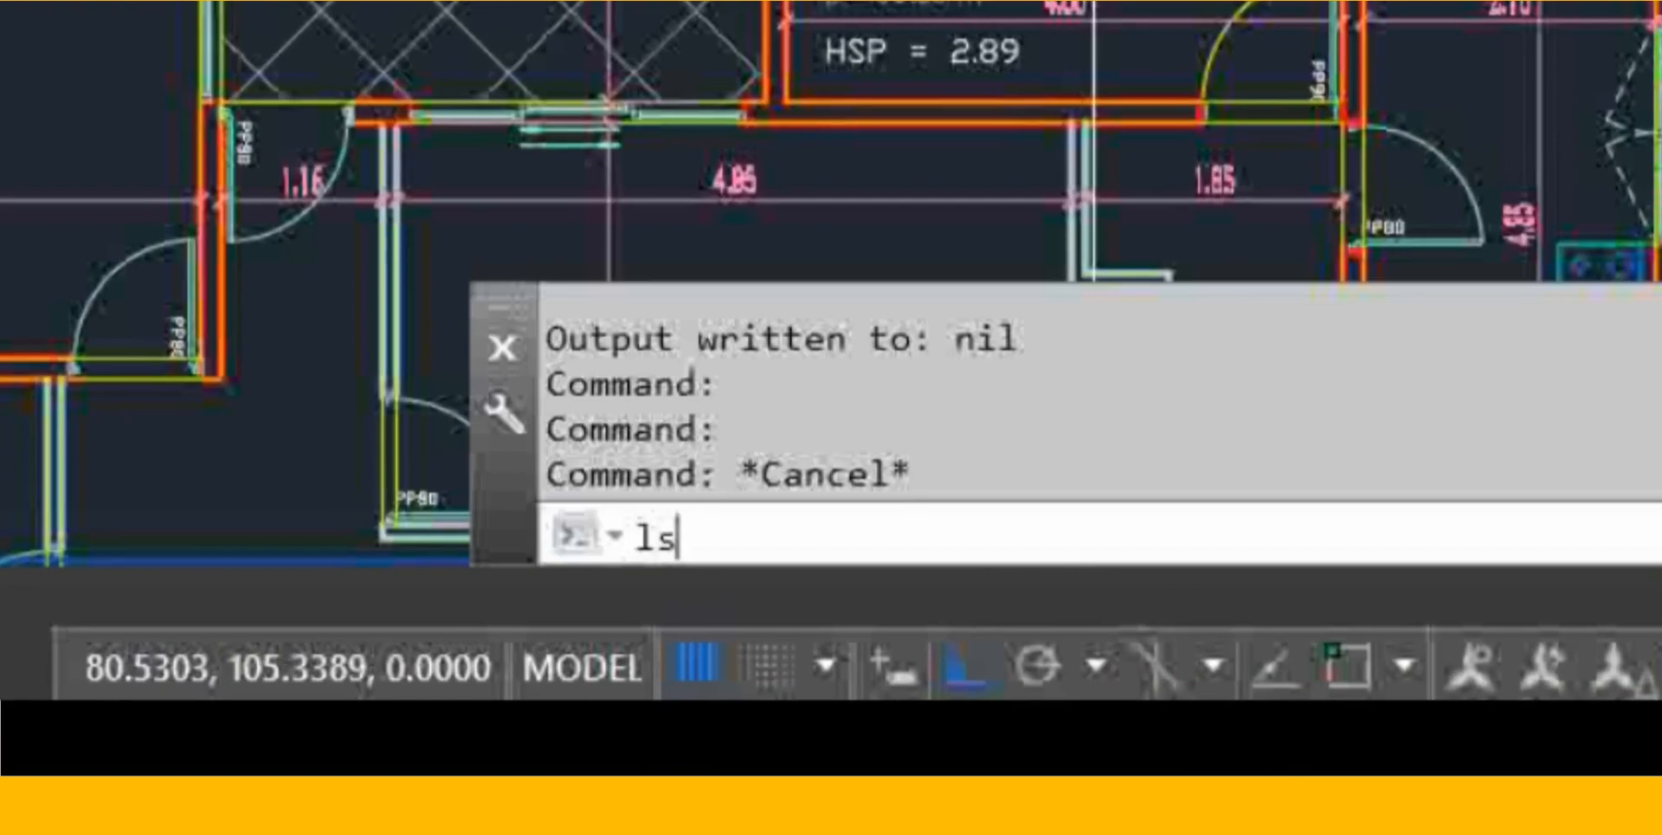
{"action": "key", "text": "Return"}
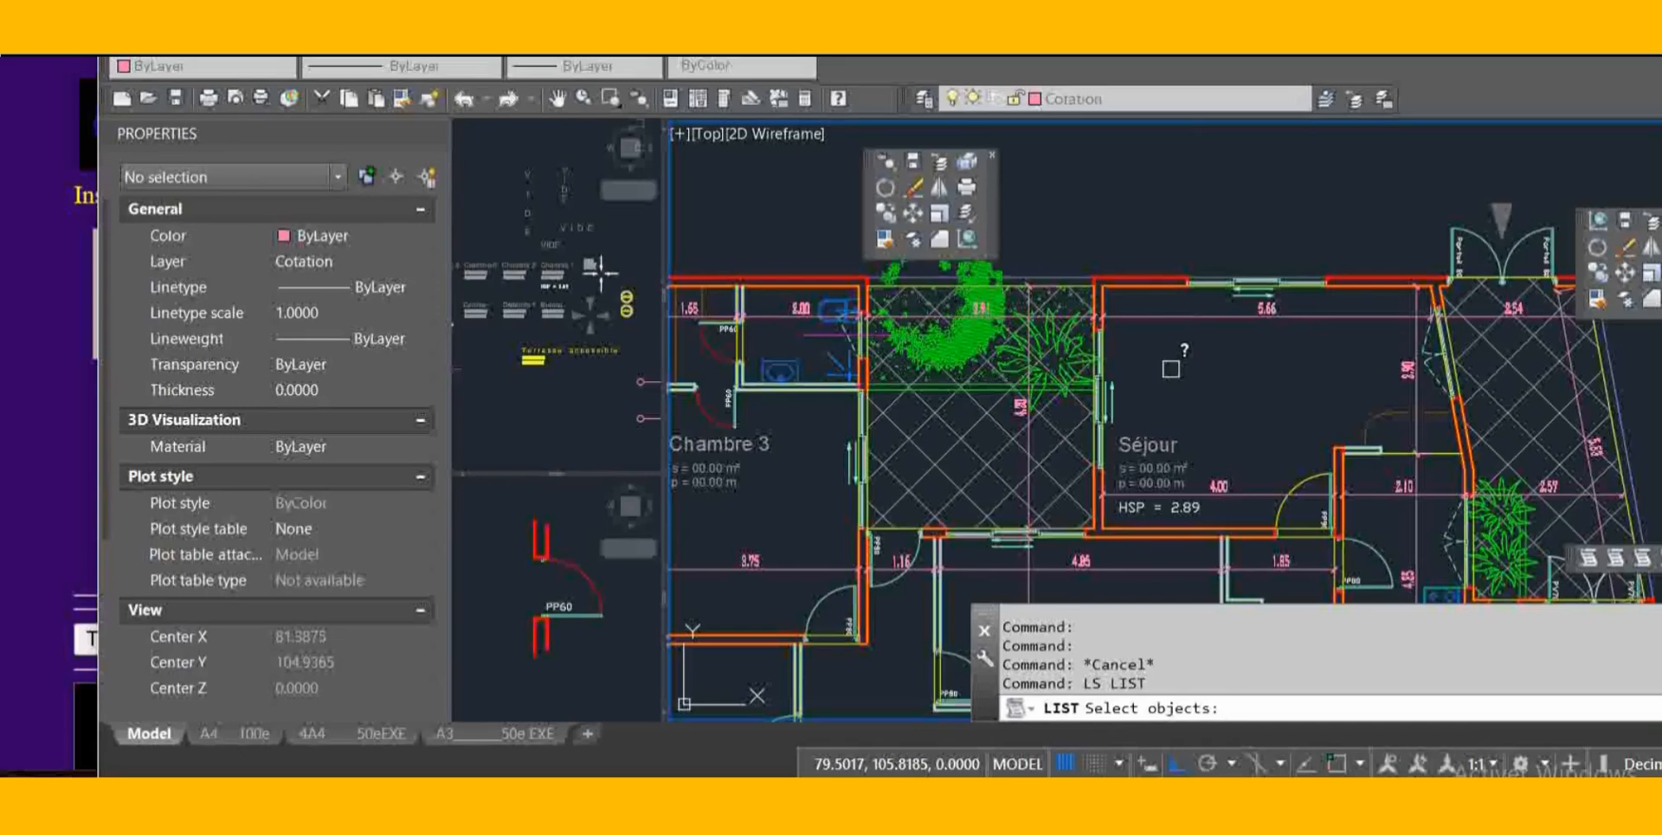
{"action": "left_click", "coordinate": [1158, 289]}
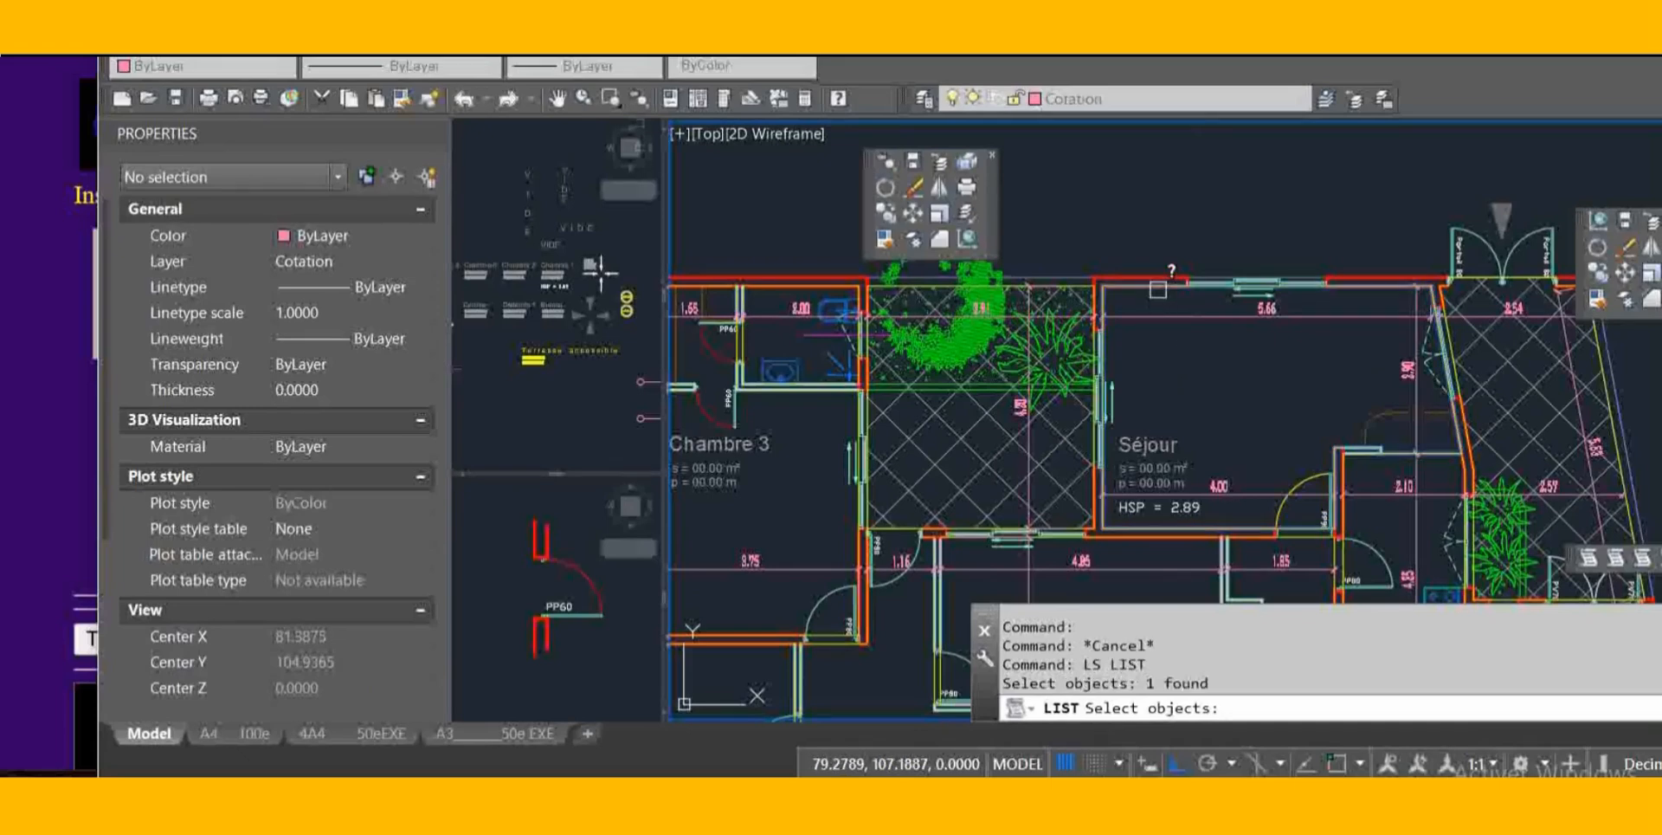
{"action": "key", "text": "Return"}
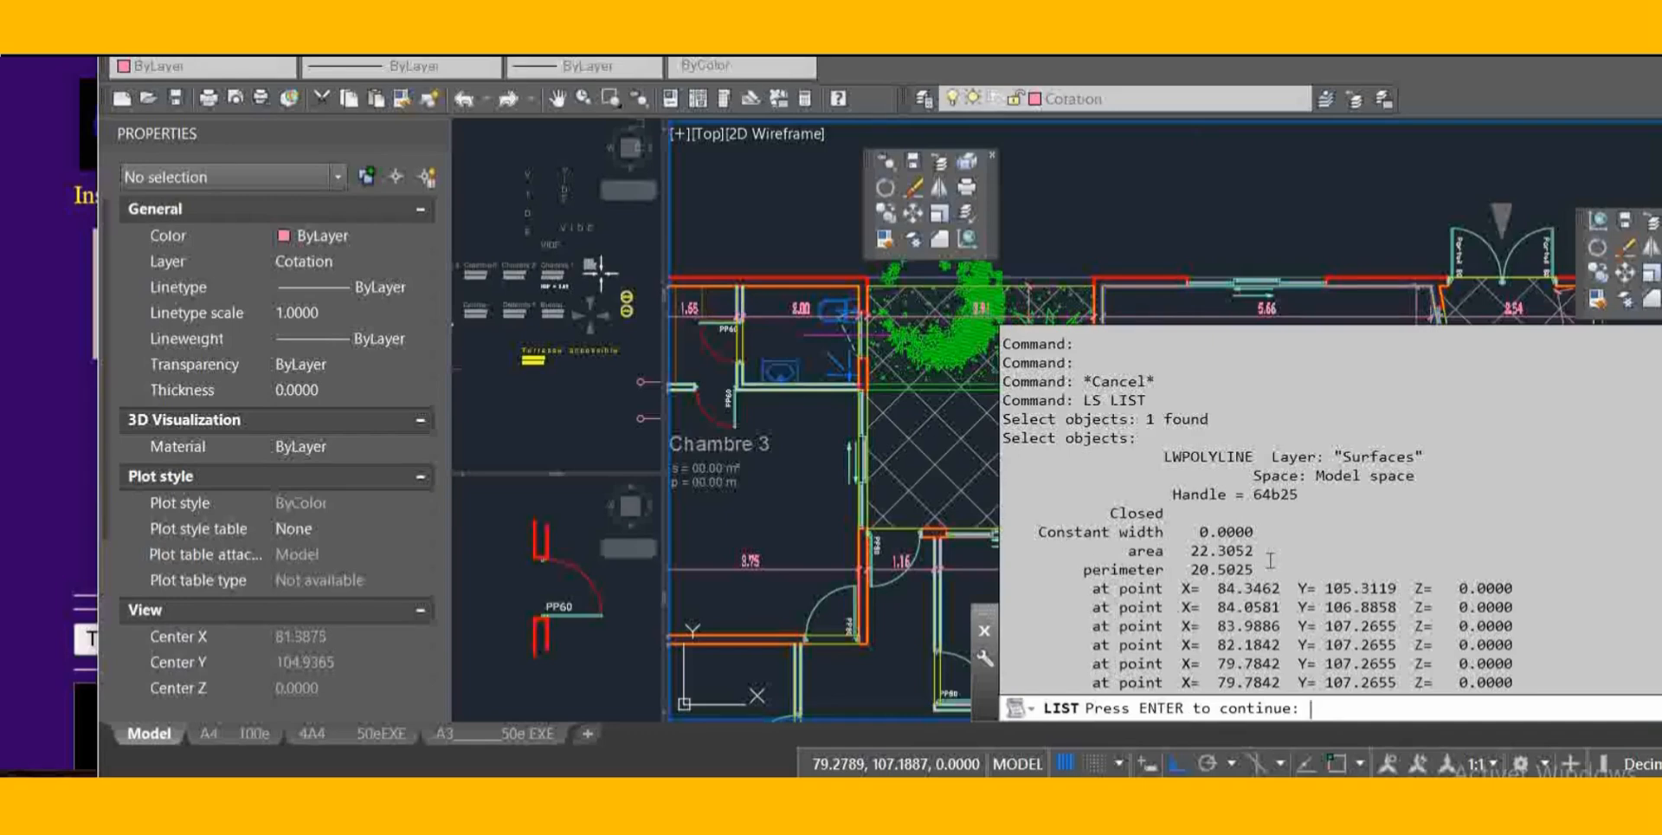
Copy only the area and perimeter lines from the Séjour polyline's listing
{"action": "left_click_drag", "start_coordinate": [1249, 568], "coordinate": [1100, 567]}
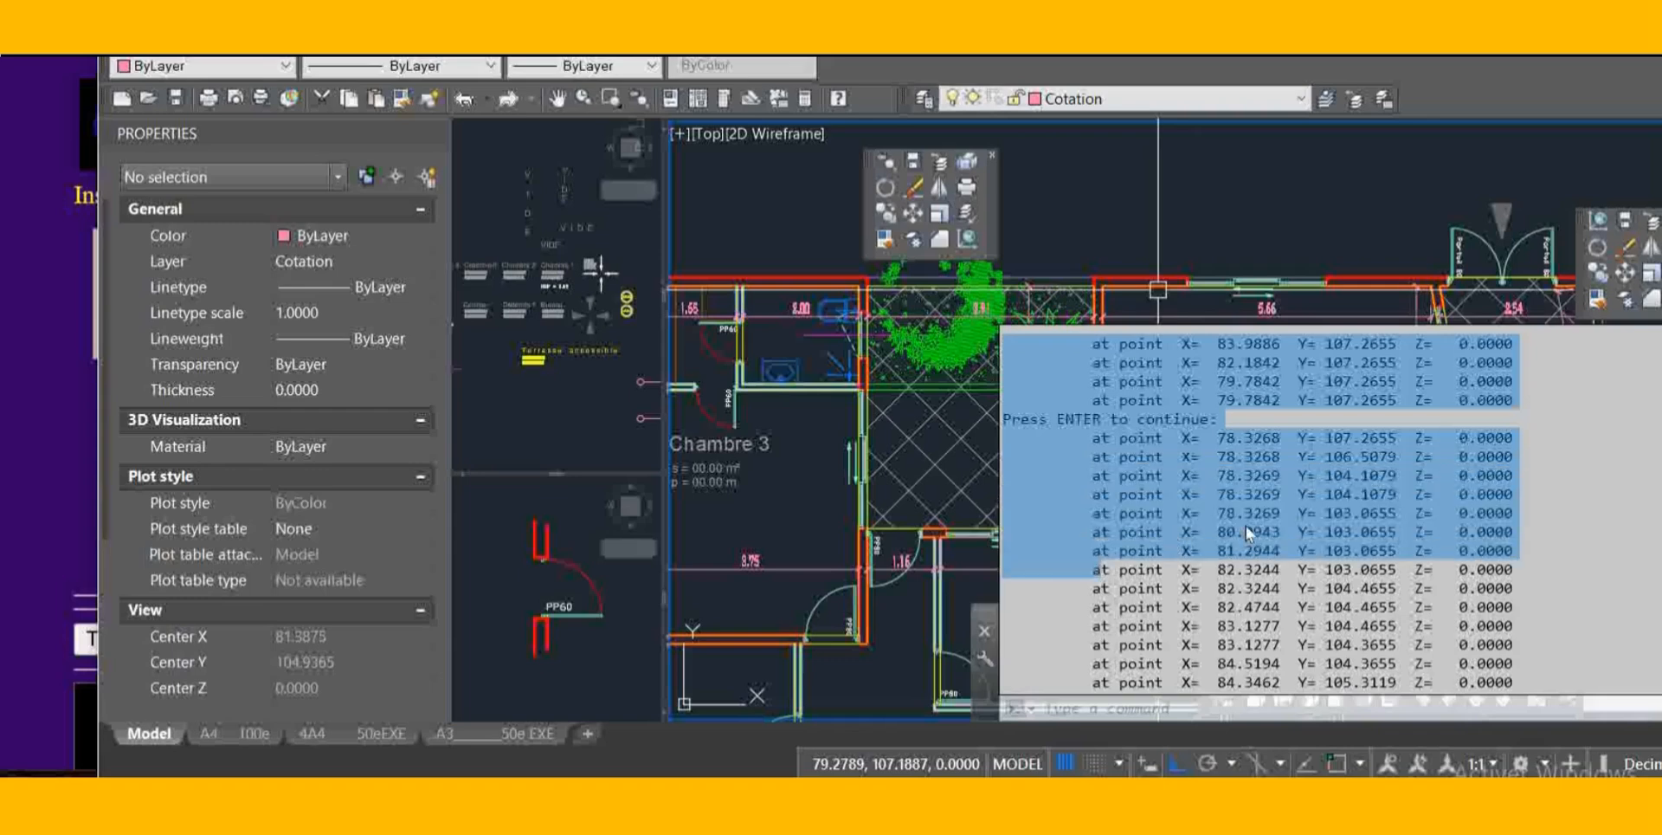
{"action": "scroll", "coordinate": [1245, 527], "scroll_direction": "up", "scroll_amount": 3}
{"action": "left_click_drag", "start_coordinate": [1285, 456], "coordinate": [1023, 451]}
{"action": "key", "text": "ctrl+c"}
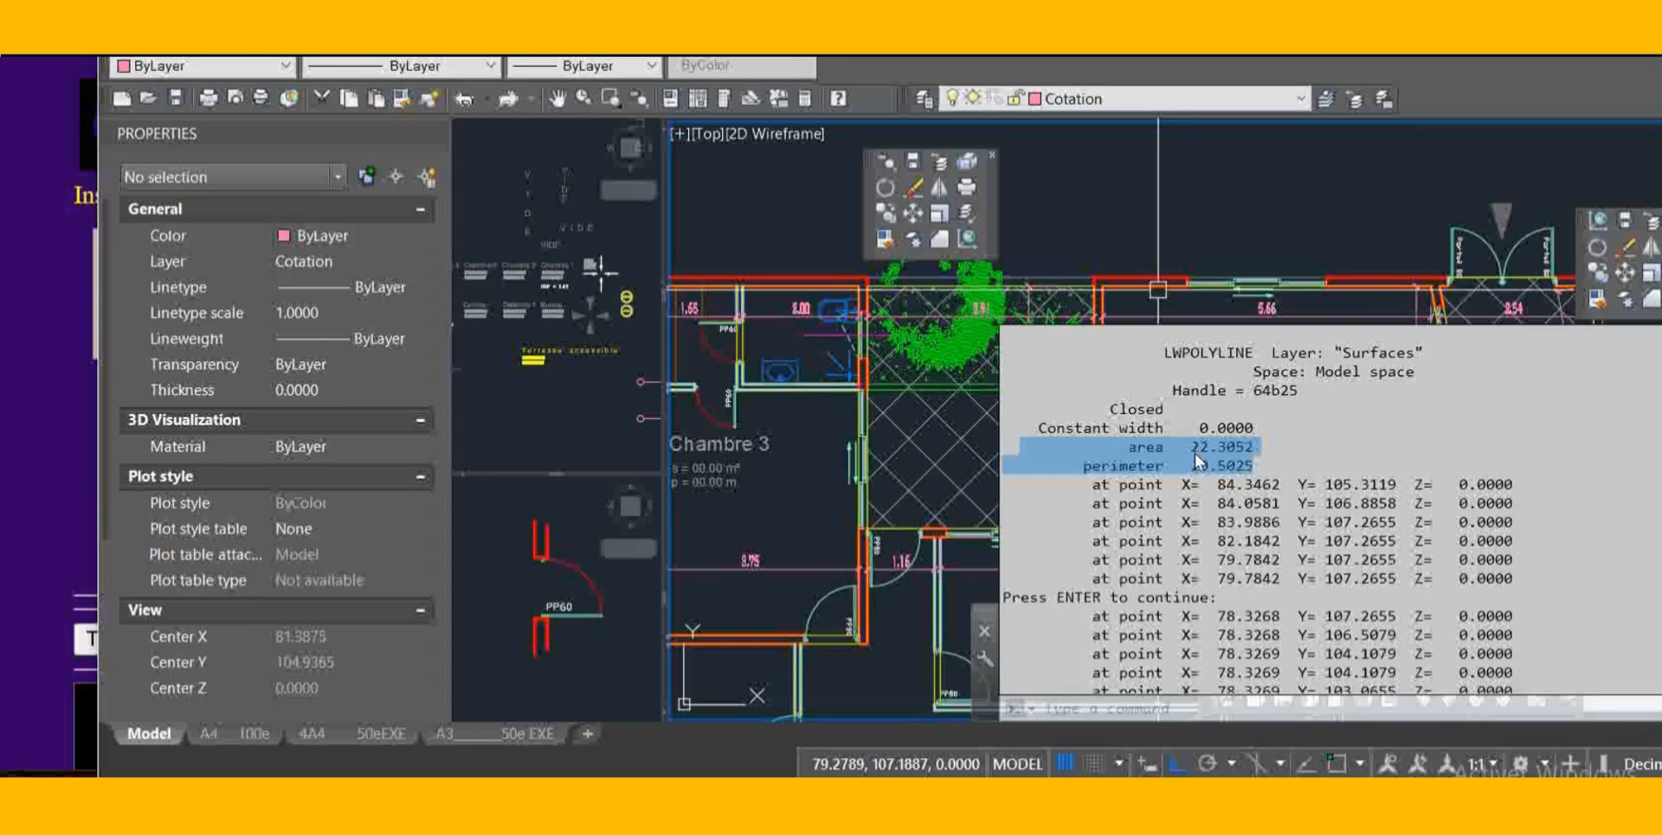
Switch to the Appli Surfaces Plans Archi page, paste the Séjour's area and perimeter lines, format them and copy the result
{"action": "left_click", "coordinate": [37, 509]}
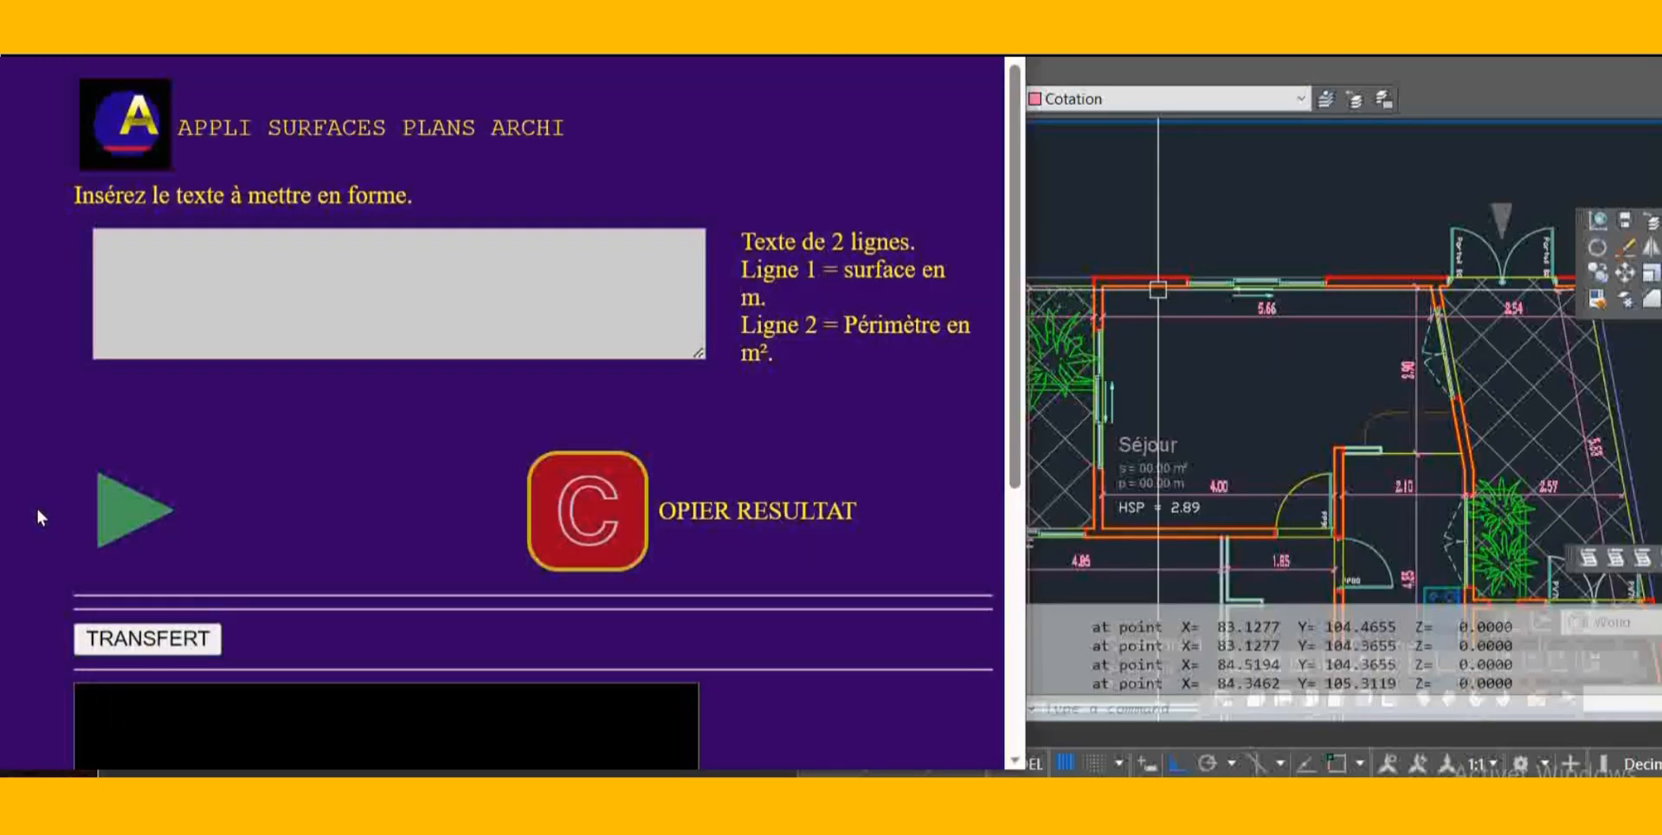
{"action": "left_click", "coordinate": [391, 278]}
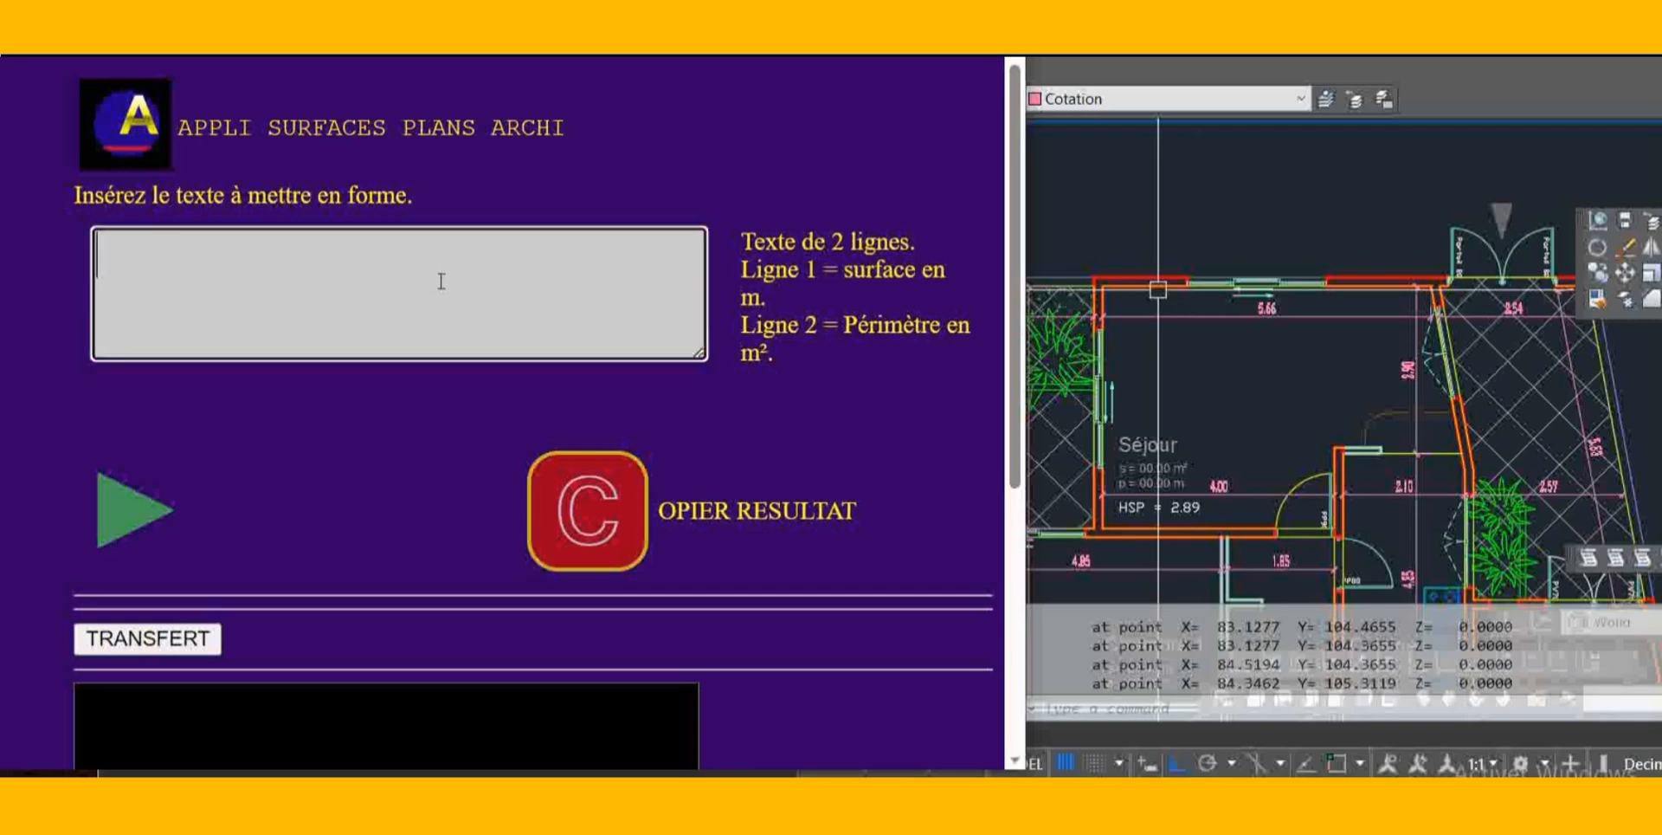
{"action": "key", "text": "ctrl+v"}
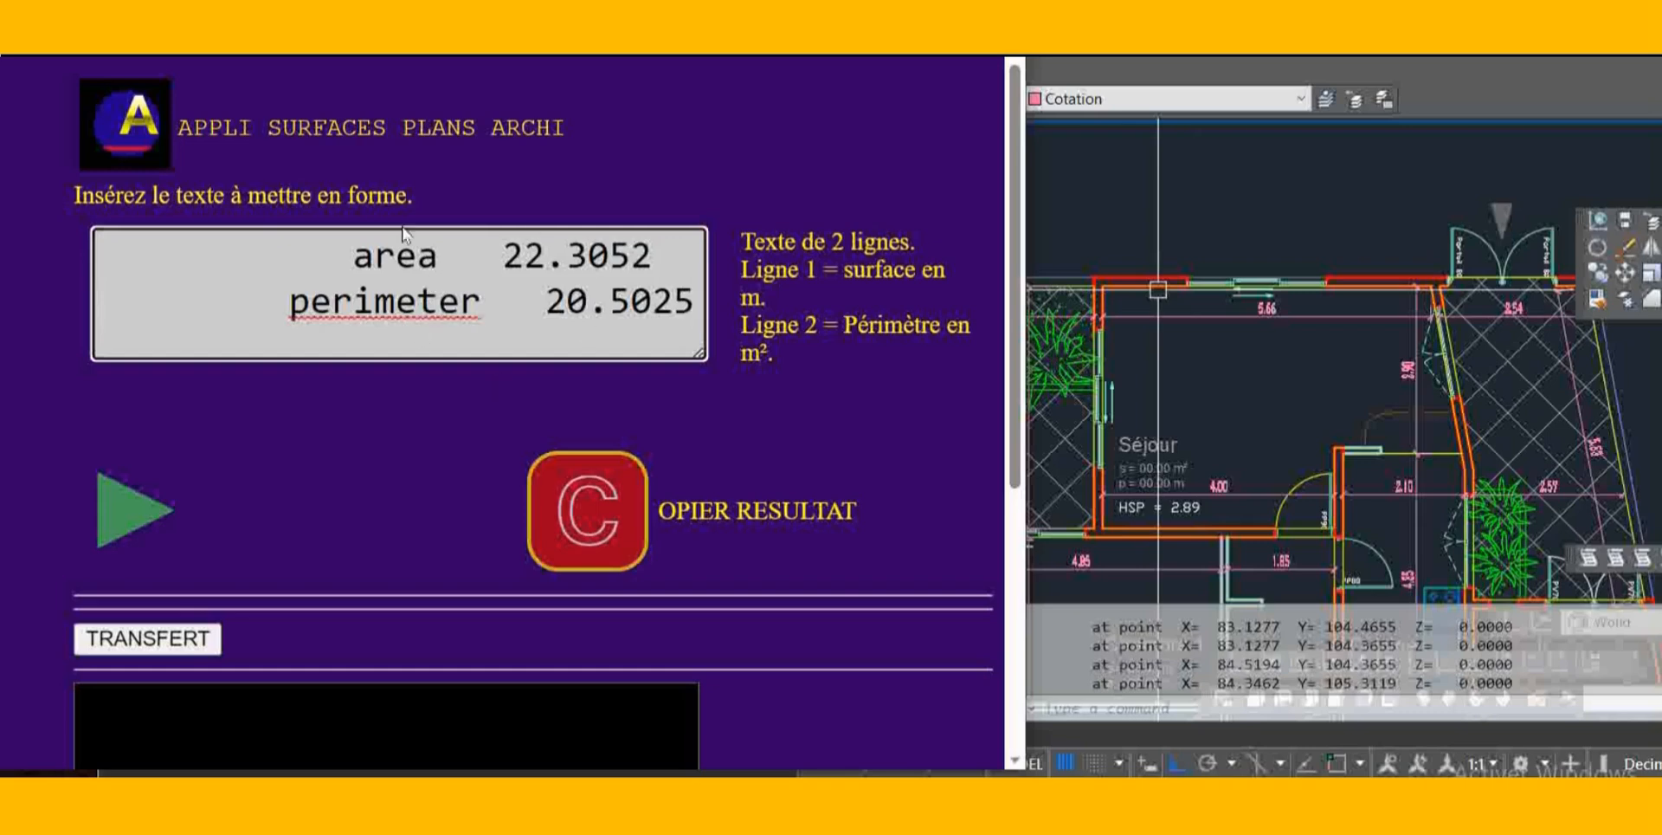
{"action": "left_click", "coordinate": [152, 528]}
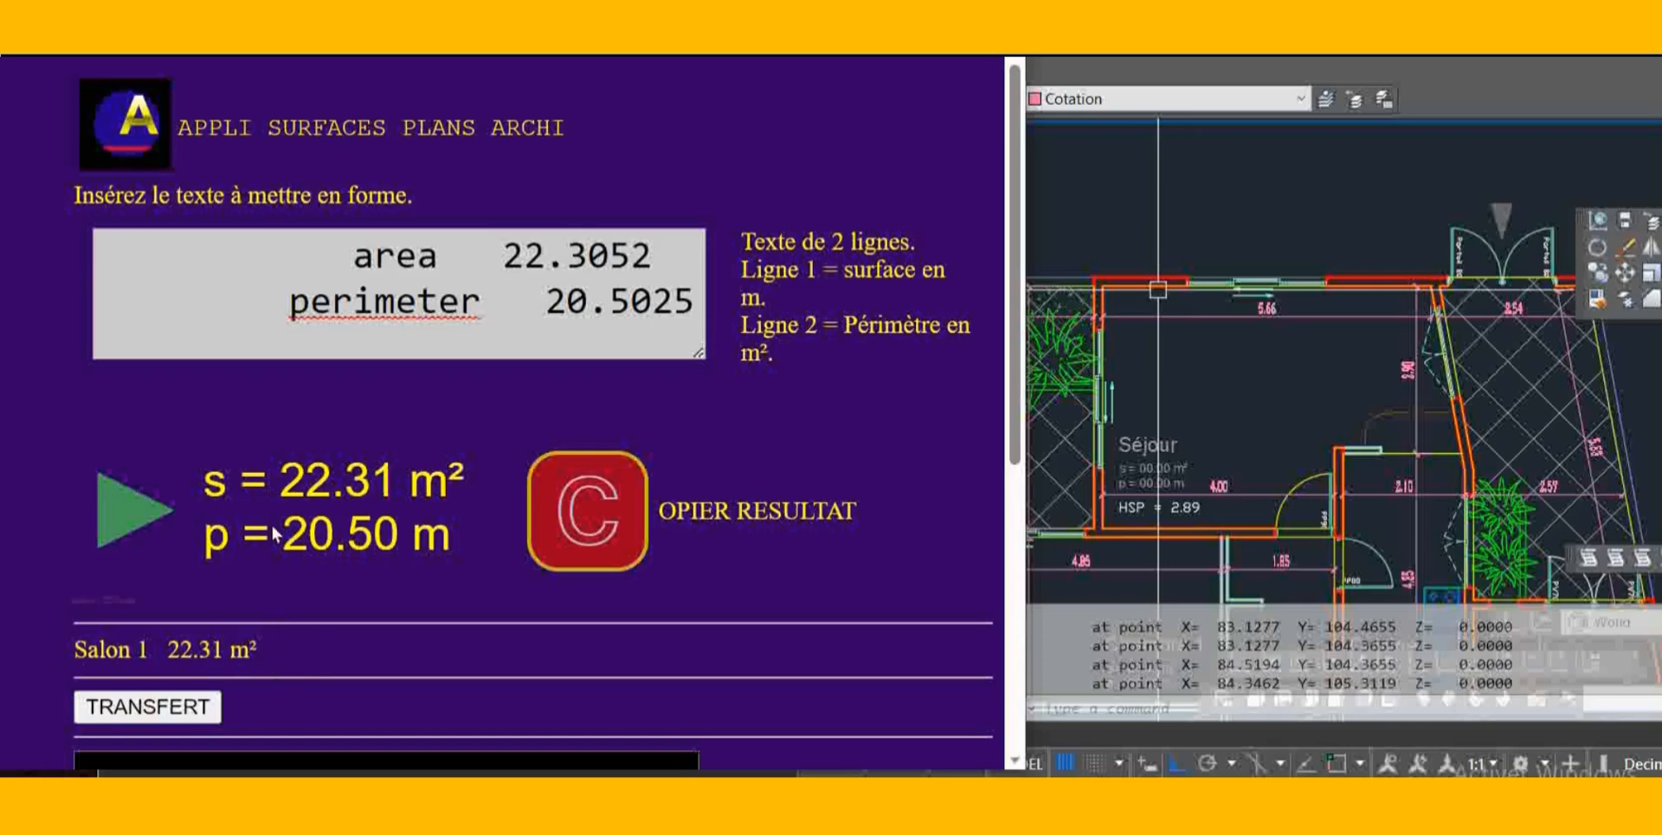
{"action": "left_click", "coordinate": [574, 513]}
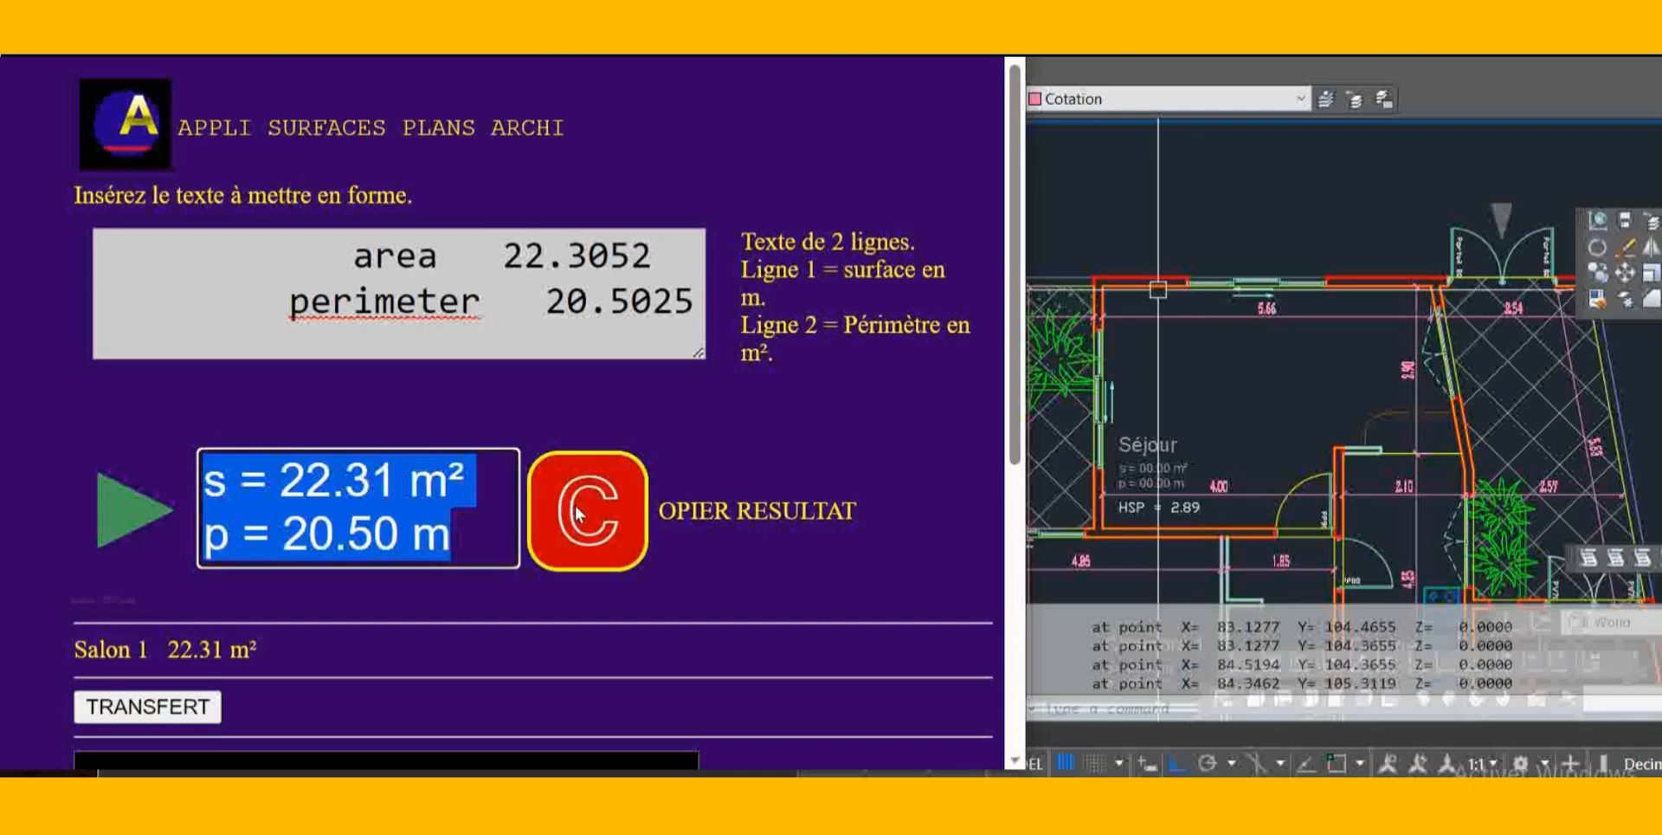
Back in AutoCAD, replace the Séjour label's placeholder text with the copied result, s = 22.31 m² and p = 20.50 m
{"action": "left_click", "coordinate": [1235, 418]}
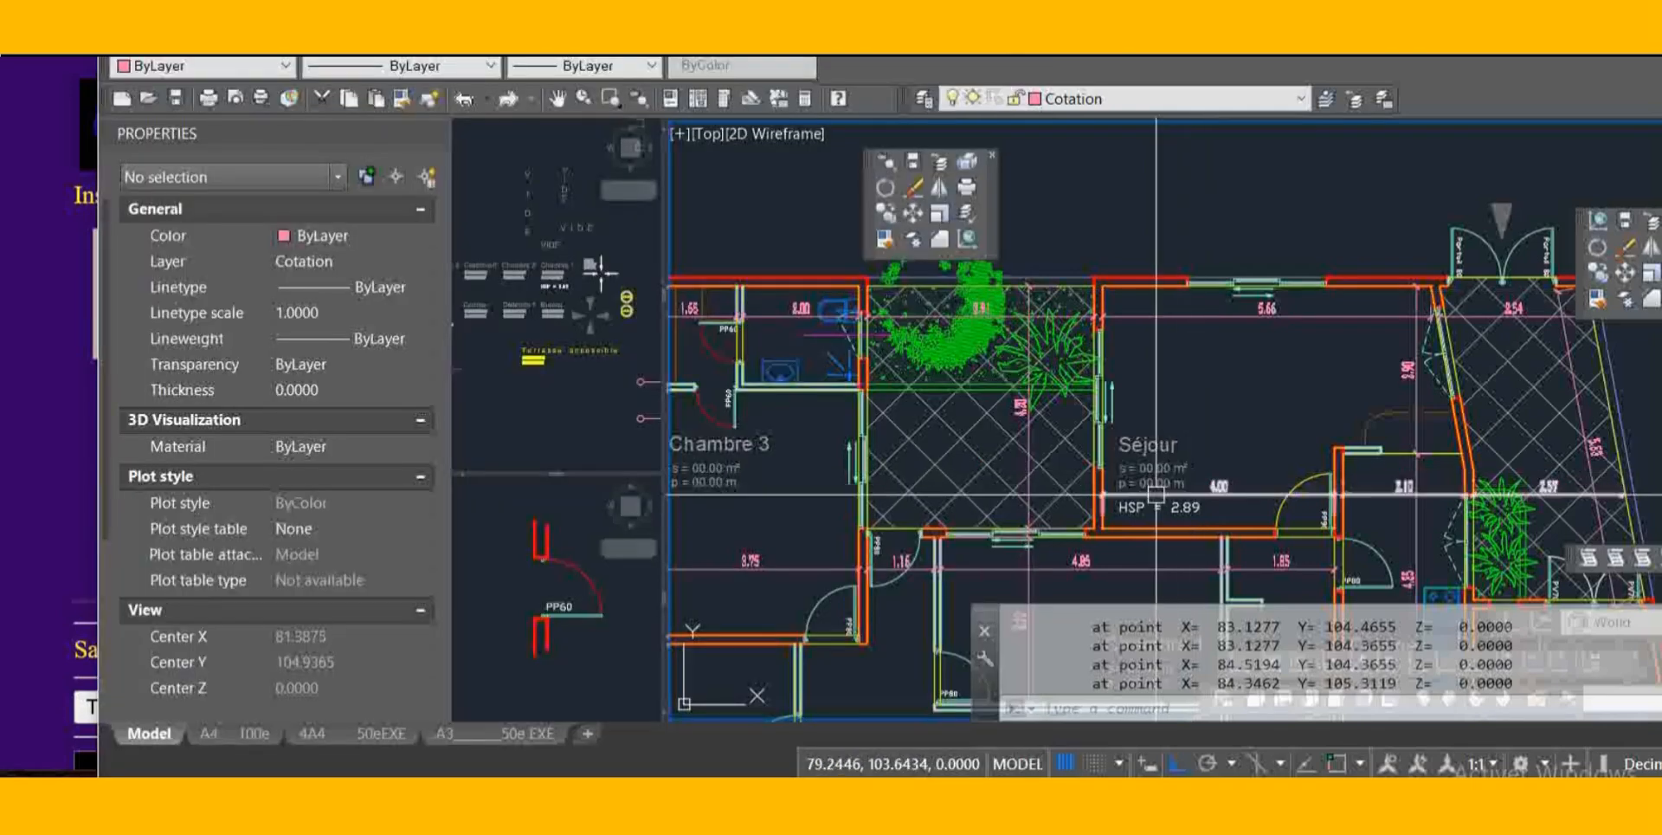
{"action": "scroll", "coordinate": [1156, 493], "scroll_direction": "up", "scroll_amount": 3}
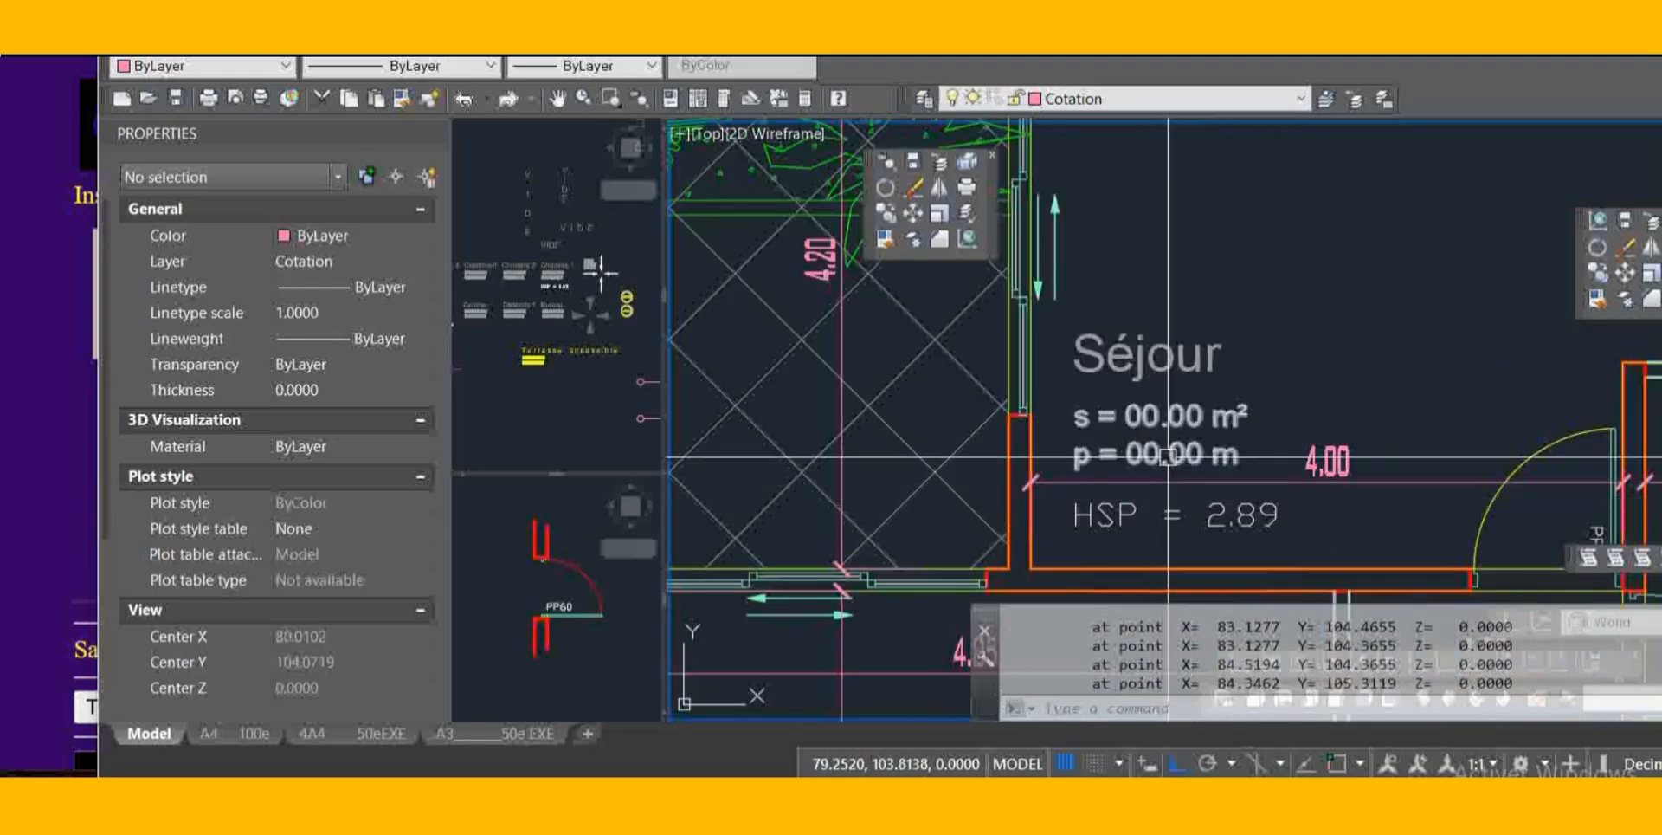
{"action": "left_click", "coordinate": [1173, 404]}
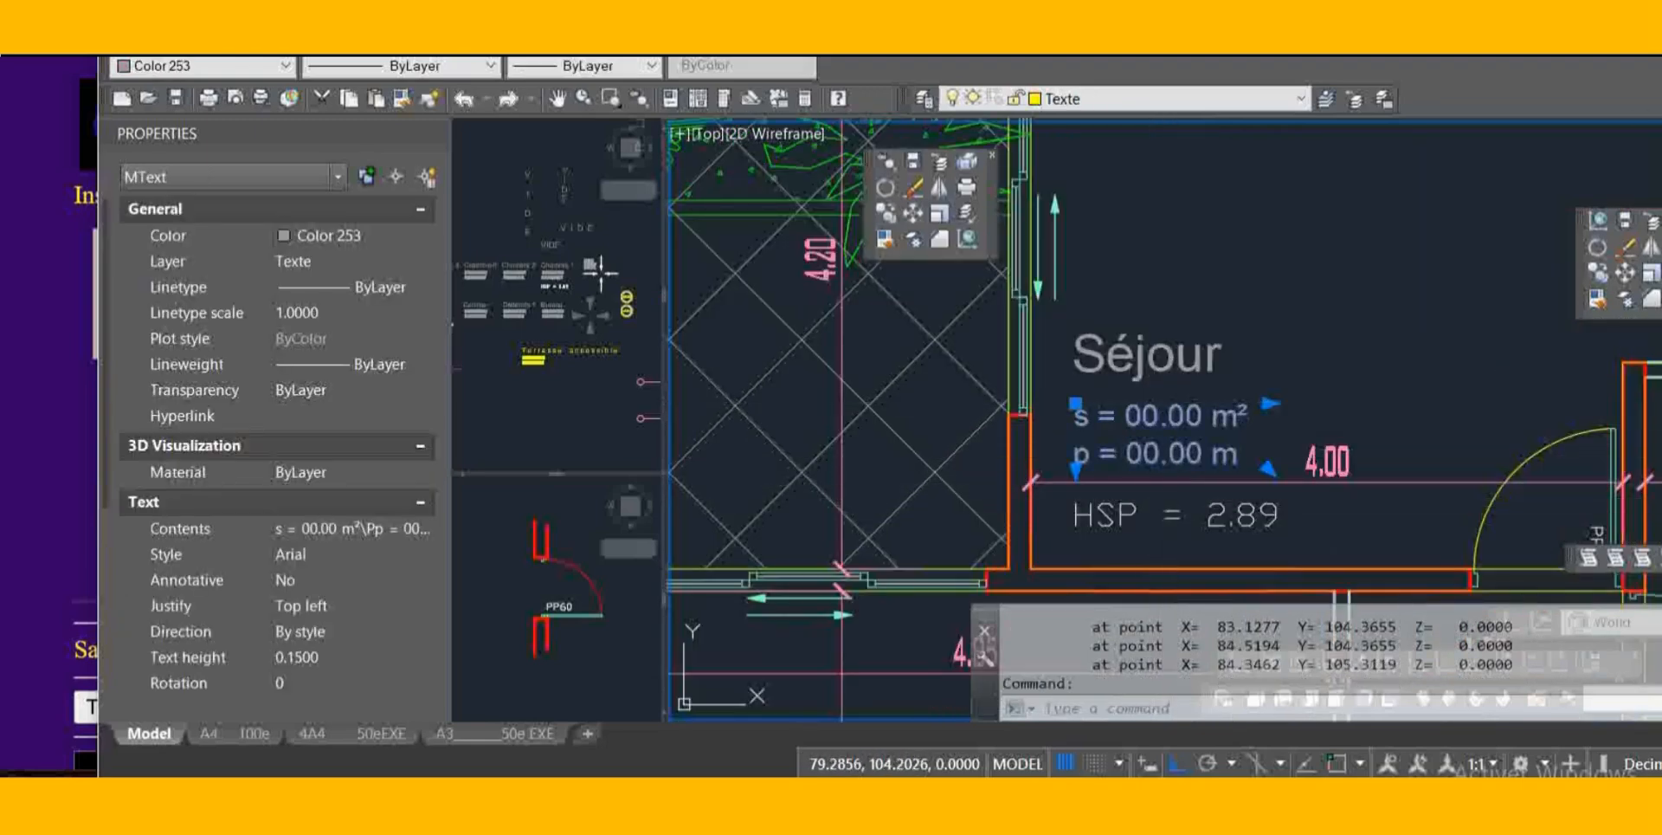
{"action": "double_click", "coordinate": [1222, 411]}
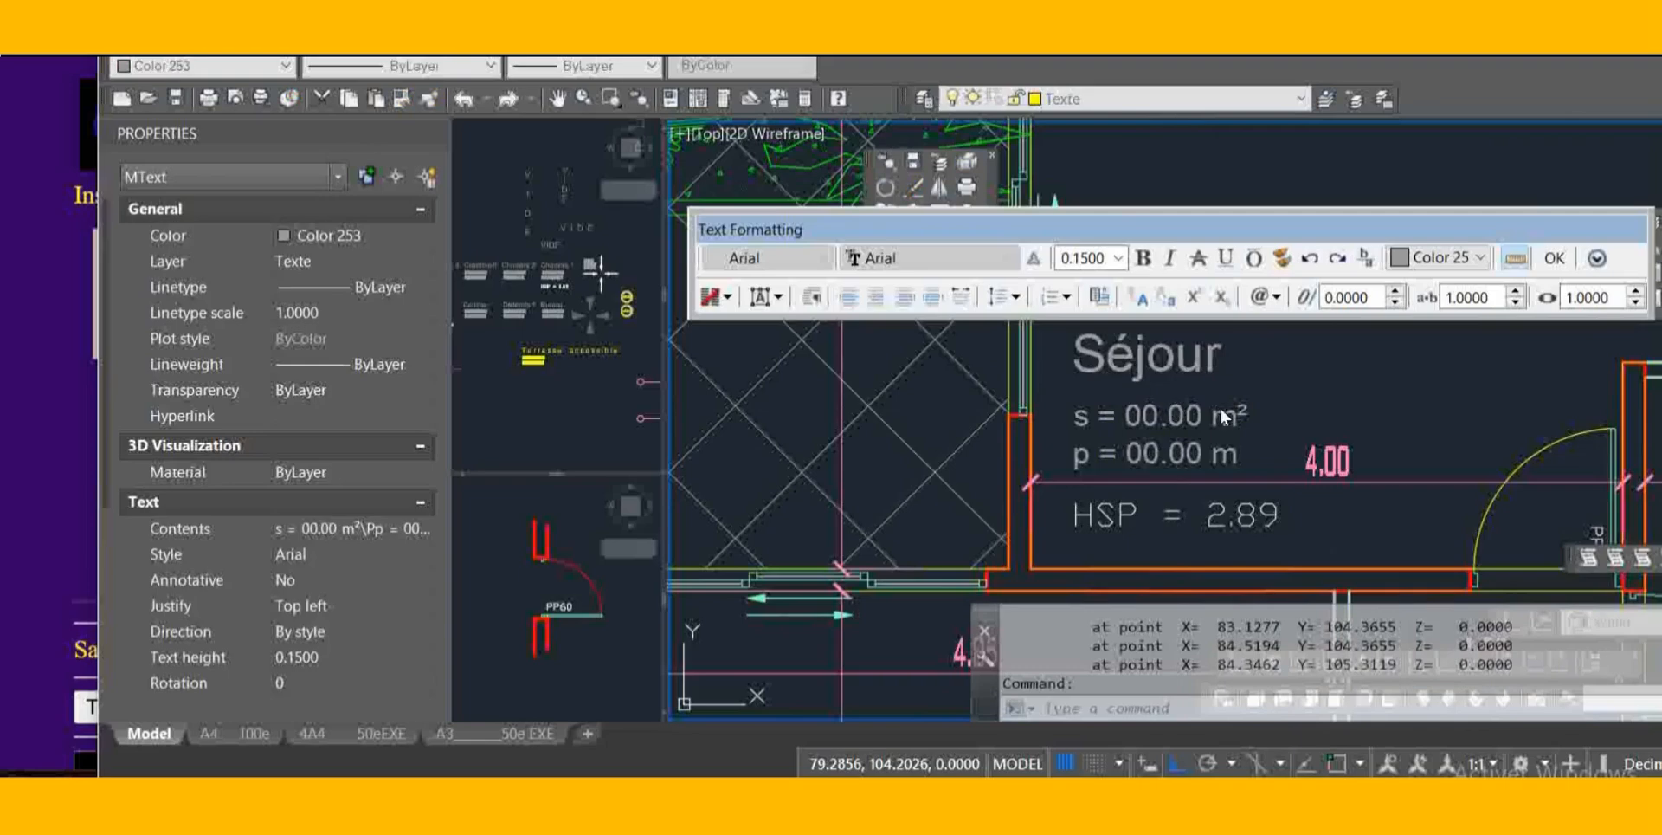
{"action": "key", "text": "ctrl+a"}
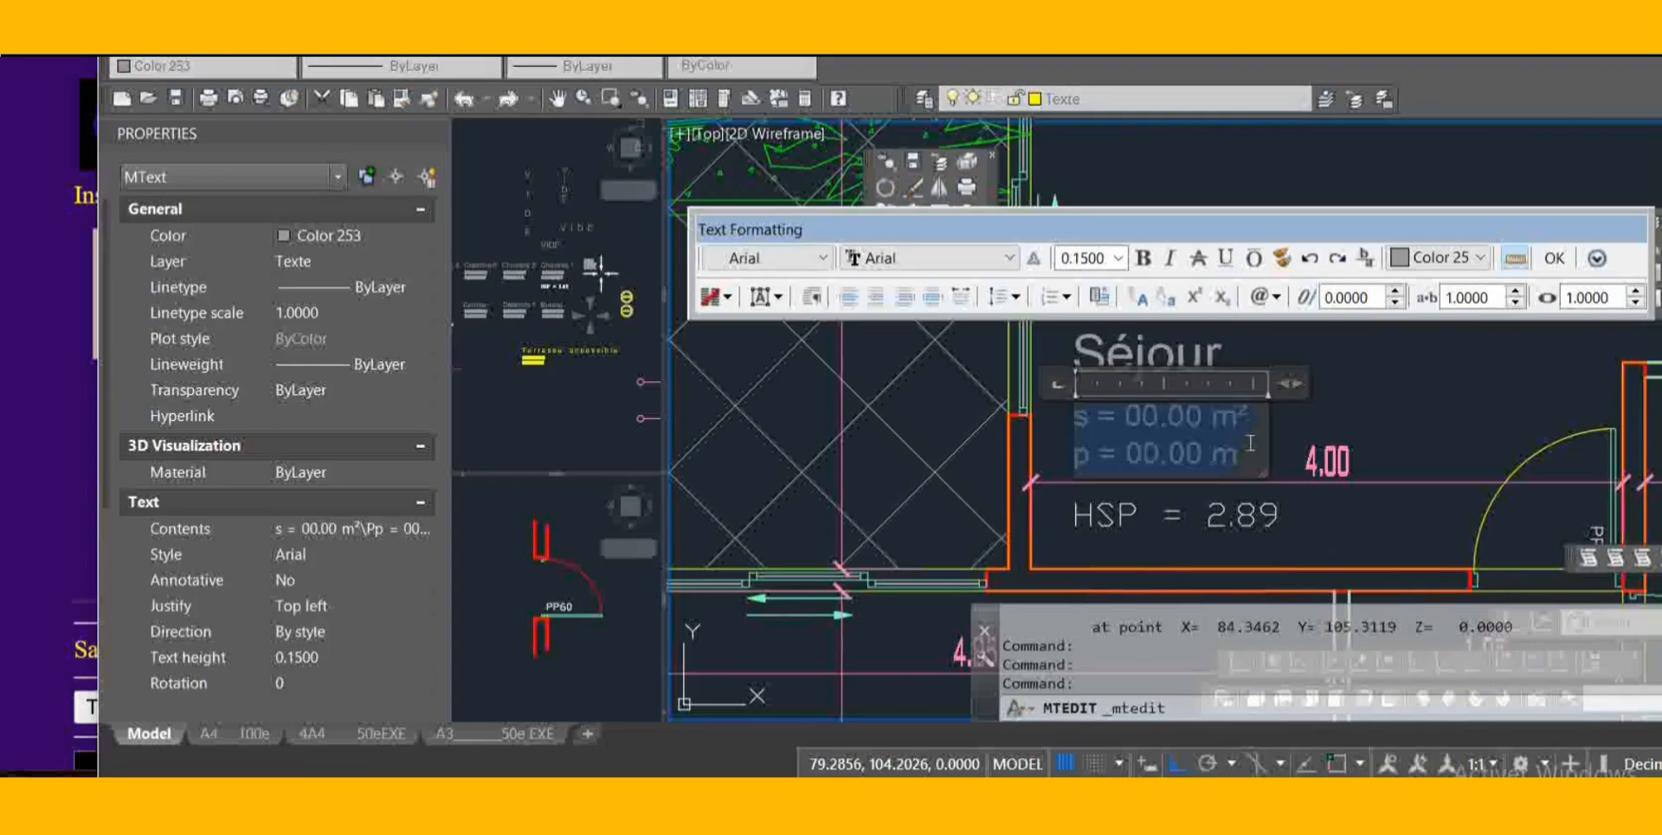
{"action": "key", "text": "ctrl+v"}
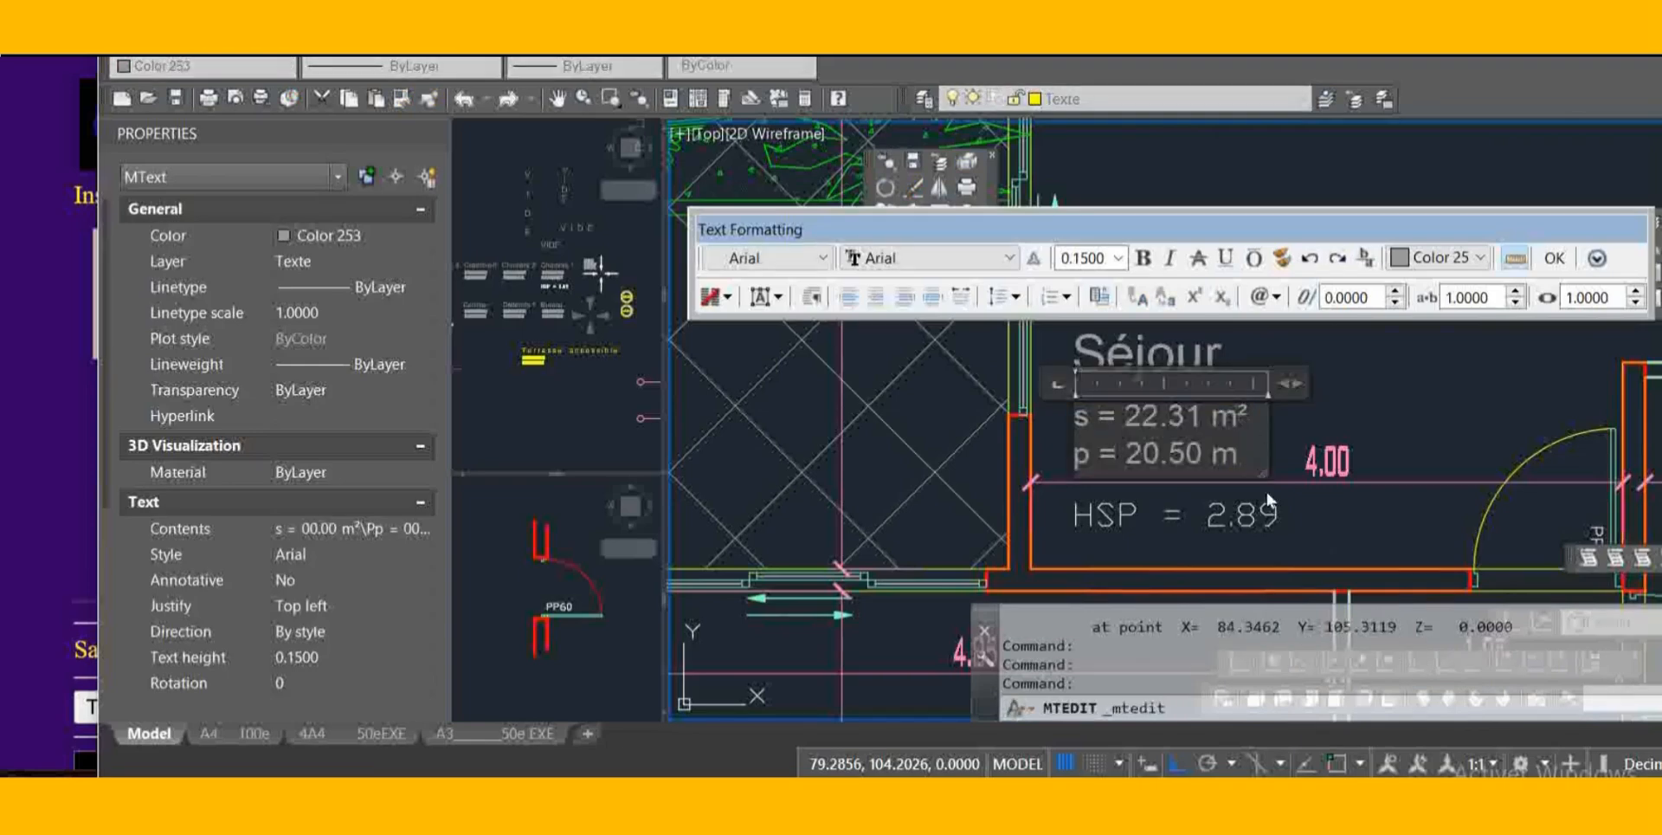
{"action": "left_click", "coordinate": [1414, 399]}
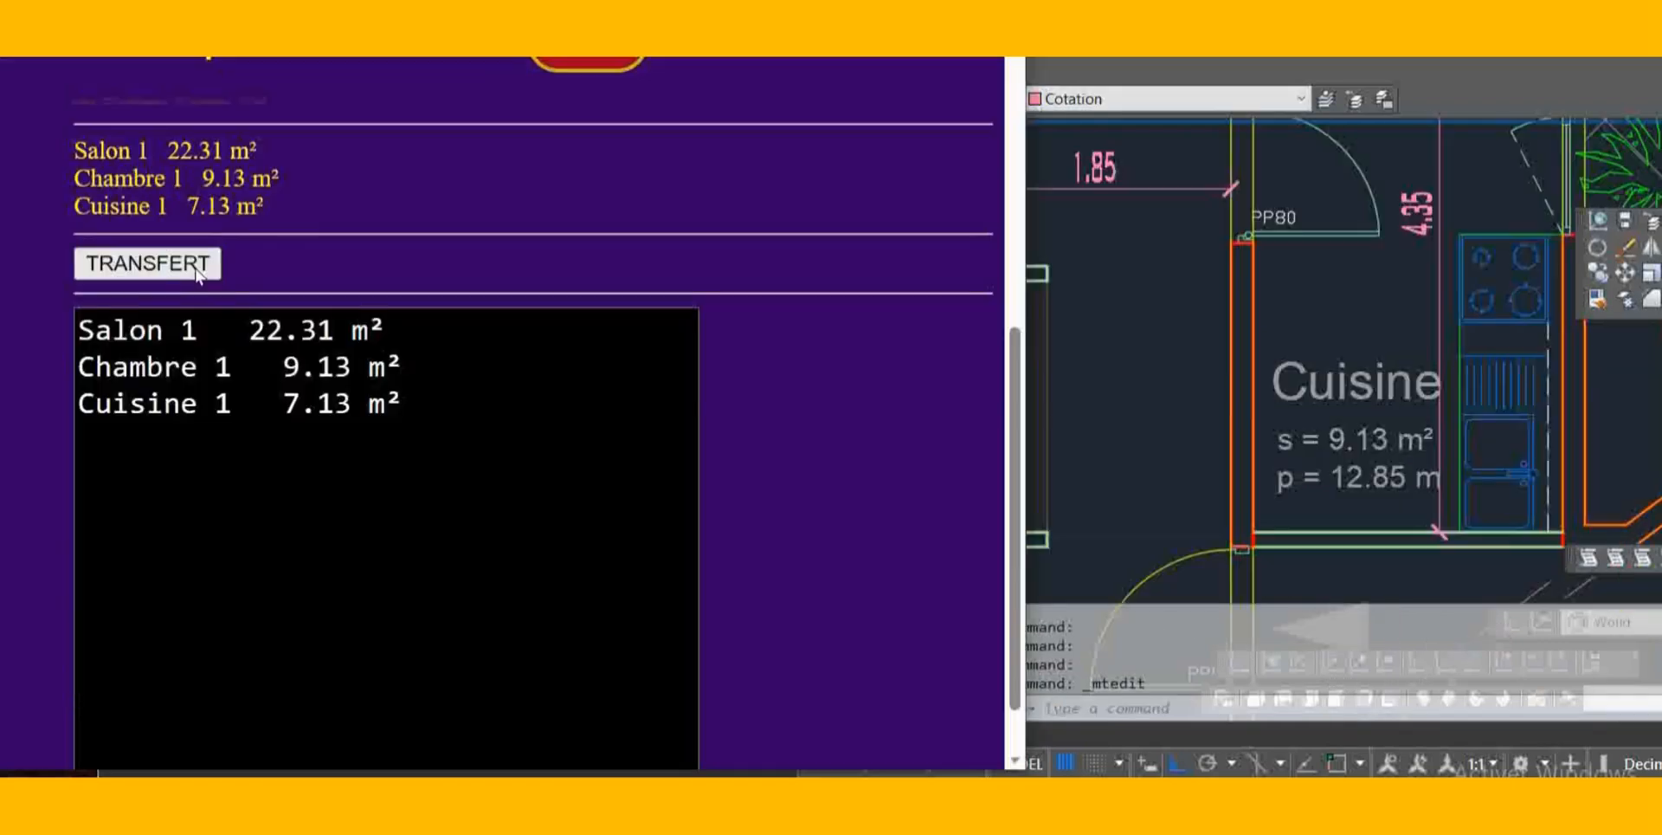
In the Appli Surfaces Plans Archi page, transfer the Salon 1, Chambre 1 and Cuisine 1 surface list into the output box
{"action": "scroll", "coordinate": [271, 486], "scroll_direction": "up", "scroll_amount": 5}
{"action": "left_click", "coordinate": [612, 490]}
{"action": "scroll", "coordinate": [530, 428], "scroll_direction": "down", "scroll_amount": 3}
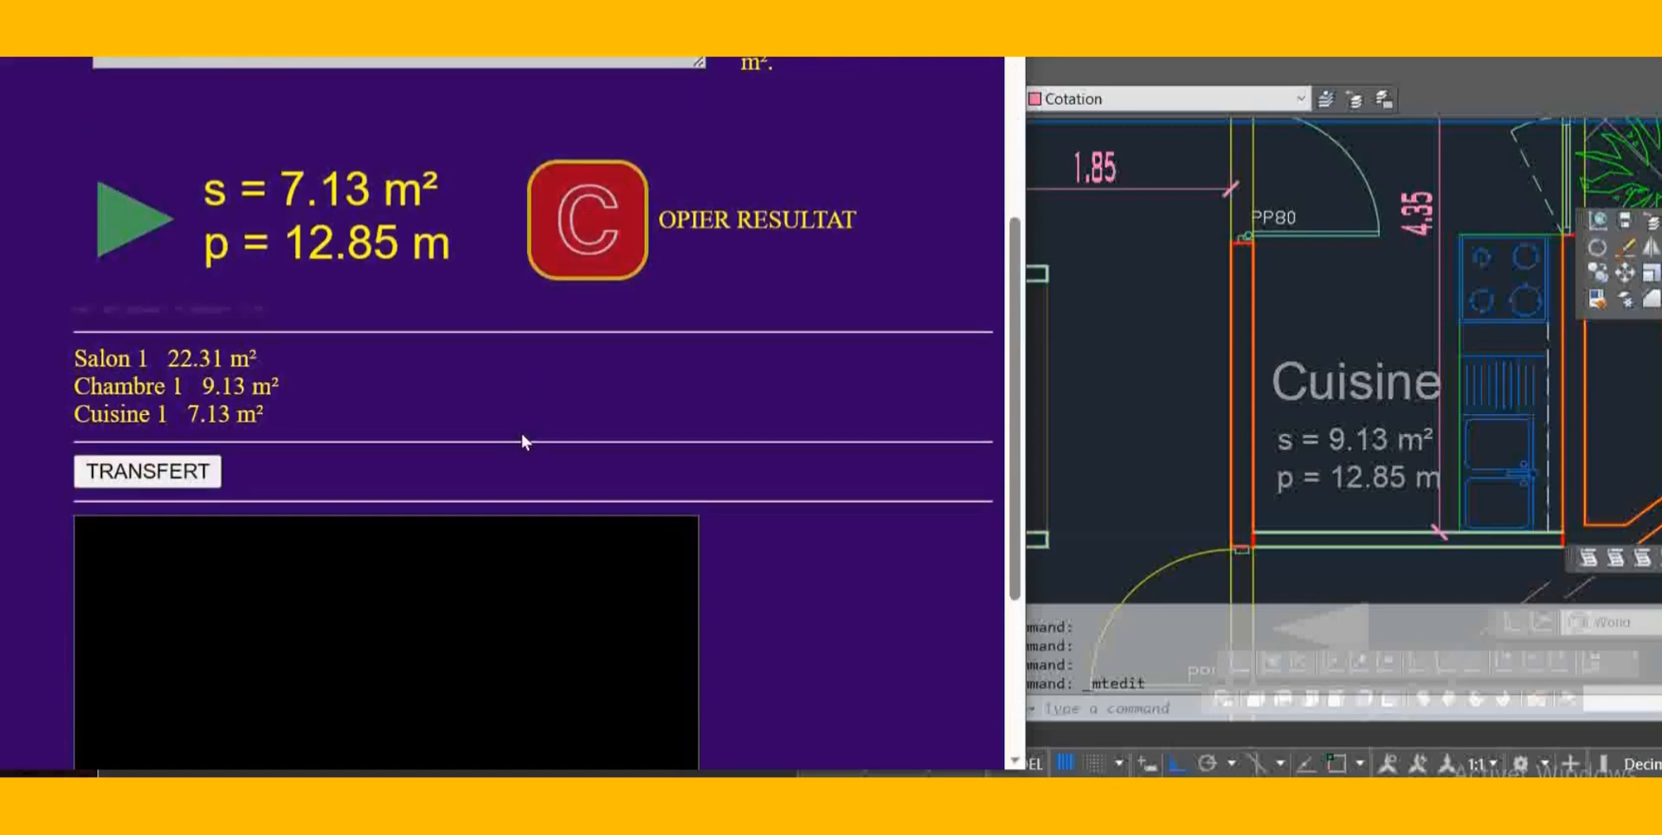
{"action": "scroll", "coordinate": [522, 427], "scroll_direction": "down", "scroll_amount": 3}
{"action": "scroll", "coordinate": [311, 363], "scroll_direction": "up", "scroll_amount": 1}
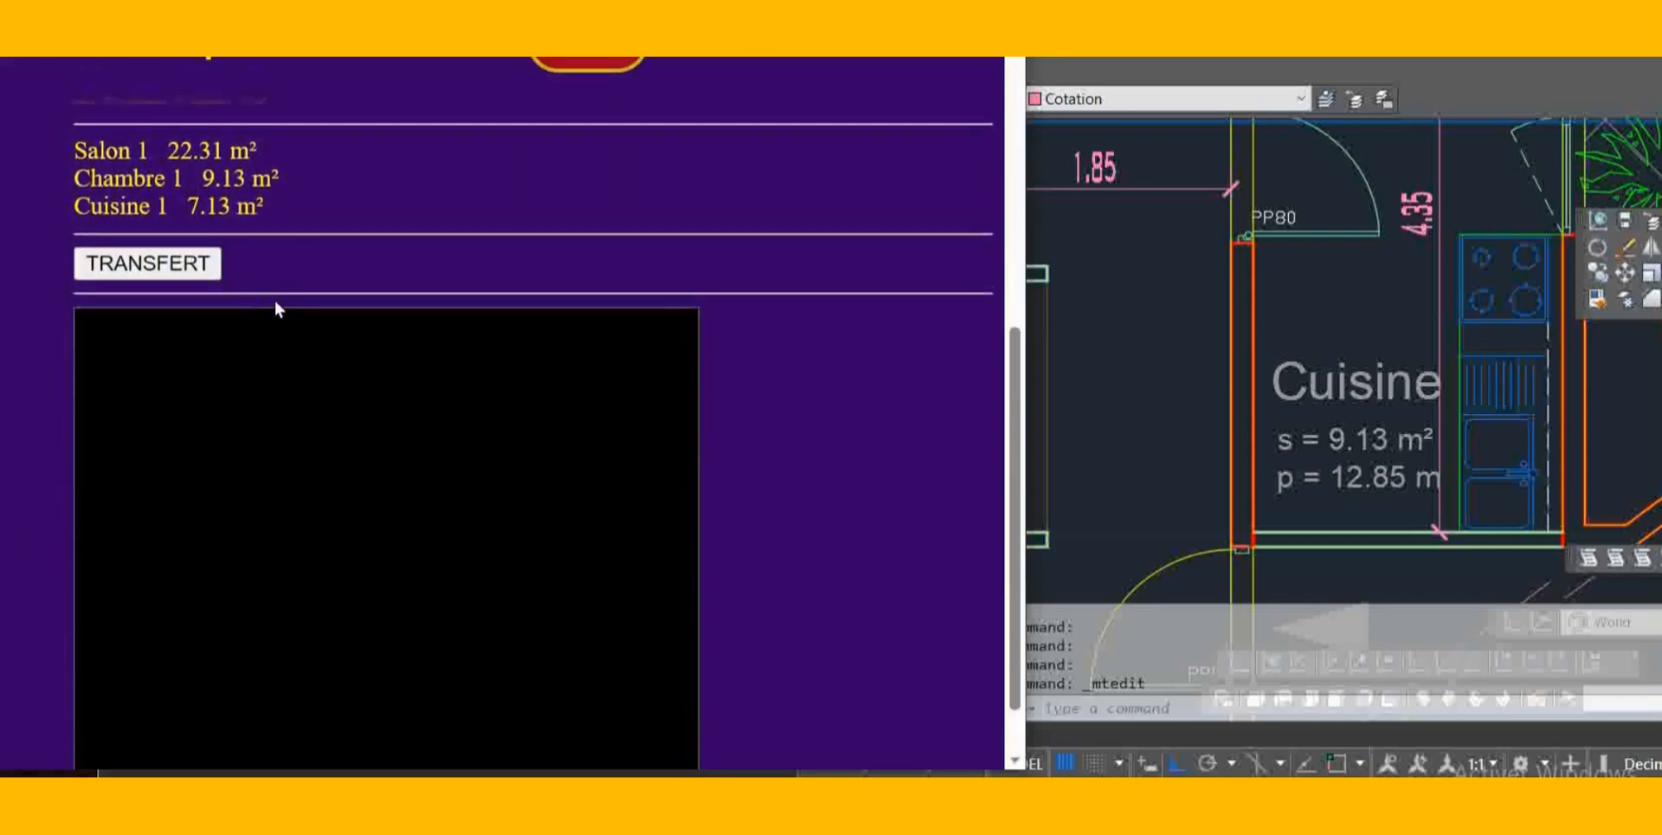
{"action": "left_click", "coordinate": [141, 270]}
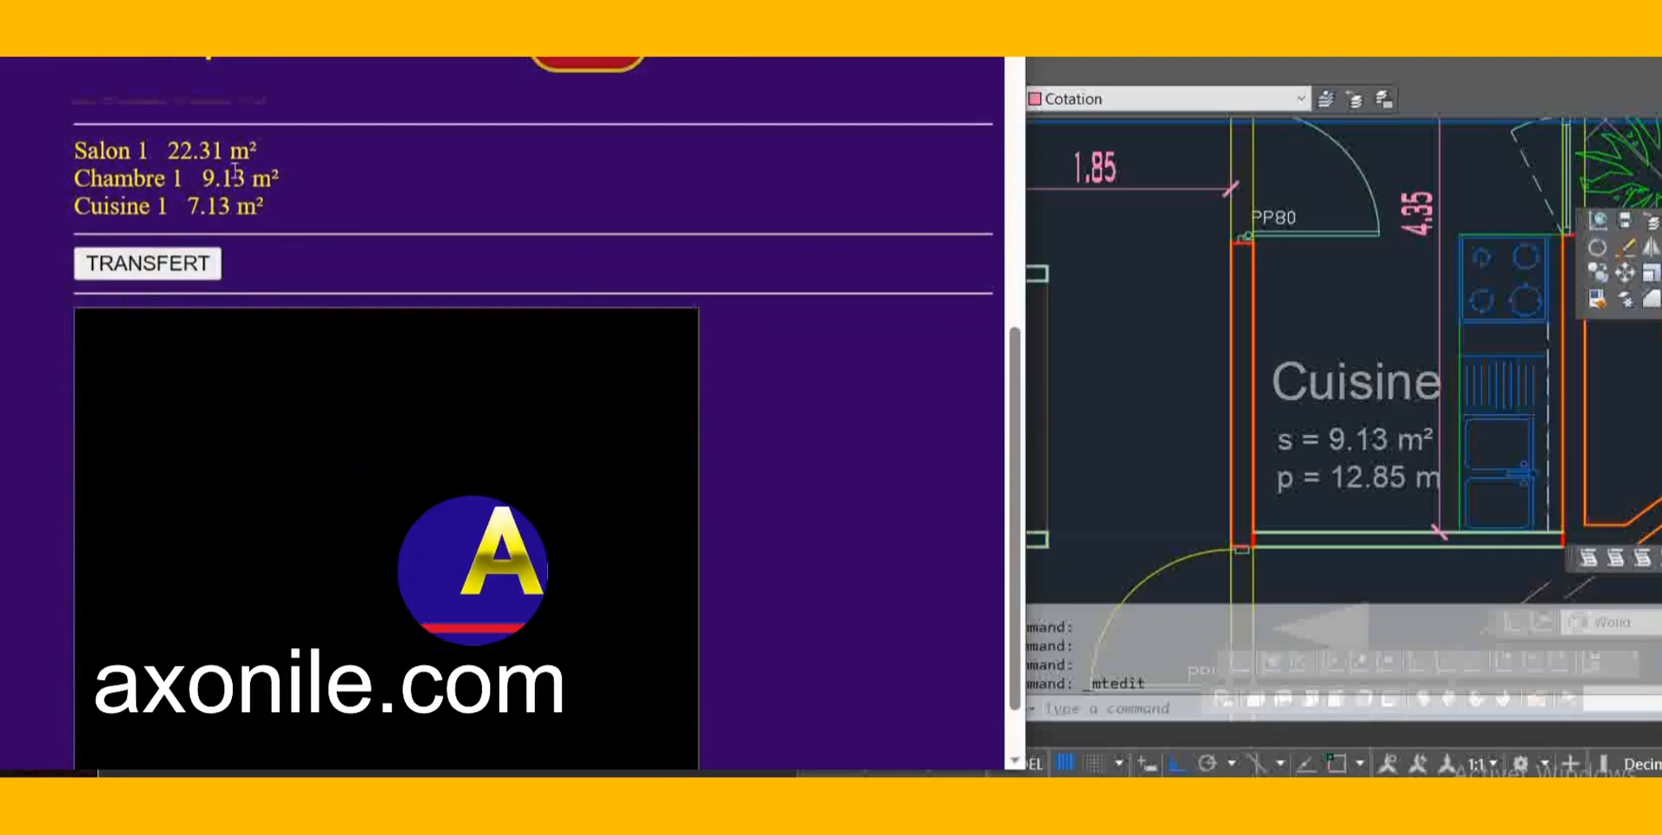
{"action": "left_click", "coordinate": [199, 274]}
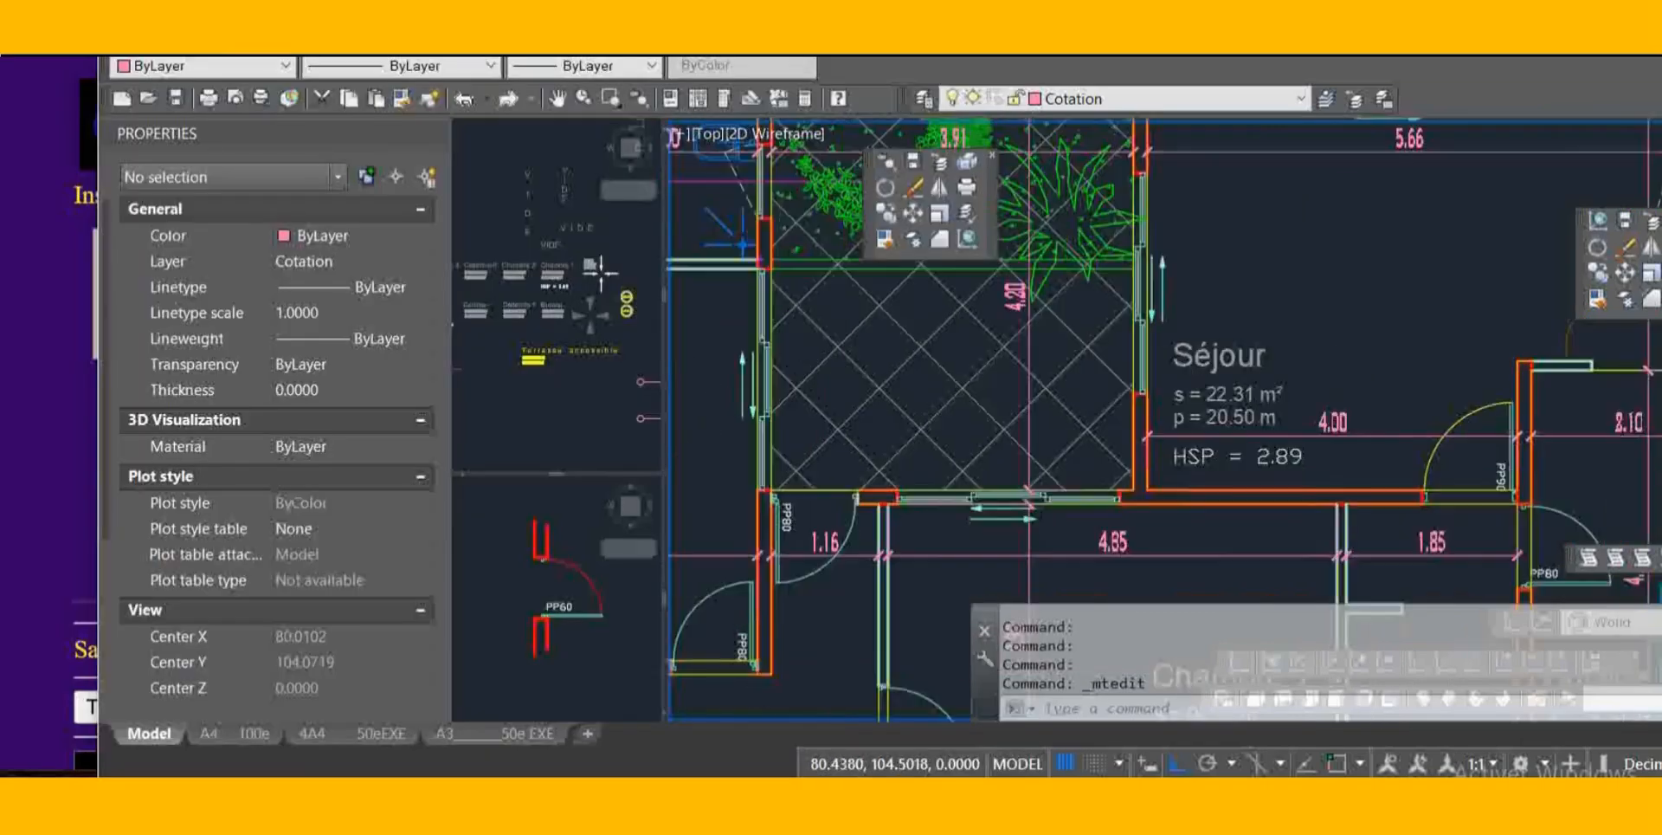
In AutoCAD, check the area and length of the Cuisine's surface polyline in its properties, and deselect it
{"action": "scroll", "coordinate": [1325, 373], "scroll_direction": "down", "scroll_amount": 3}
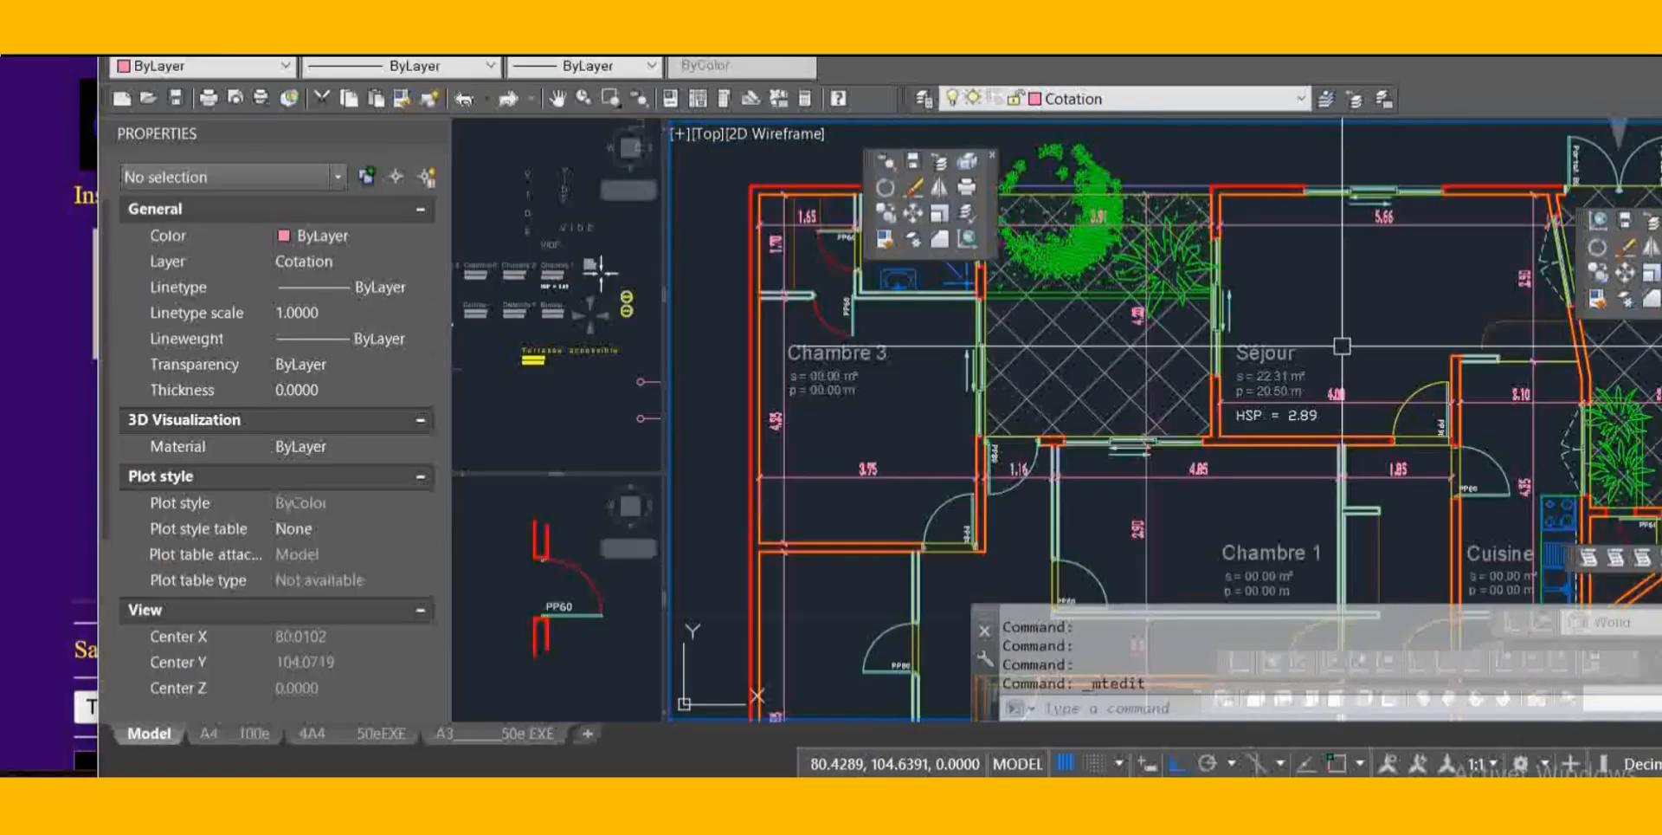
{"action": "scroll", "coordinate": [1350, 369], "scroll_direction": "up", "scroll_amount": 4}
{"action": "scroll", "coordinate": [1299, 290], "scroll_direction": "down", "scroll_amount": 3}
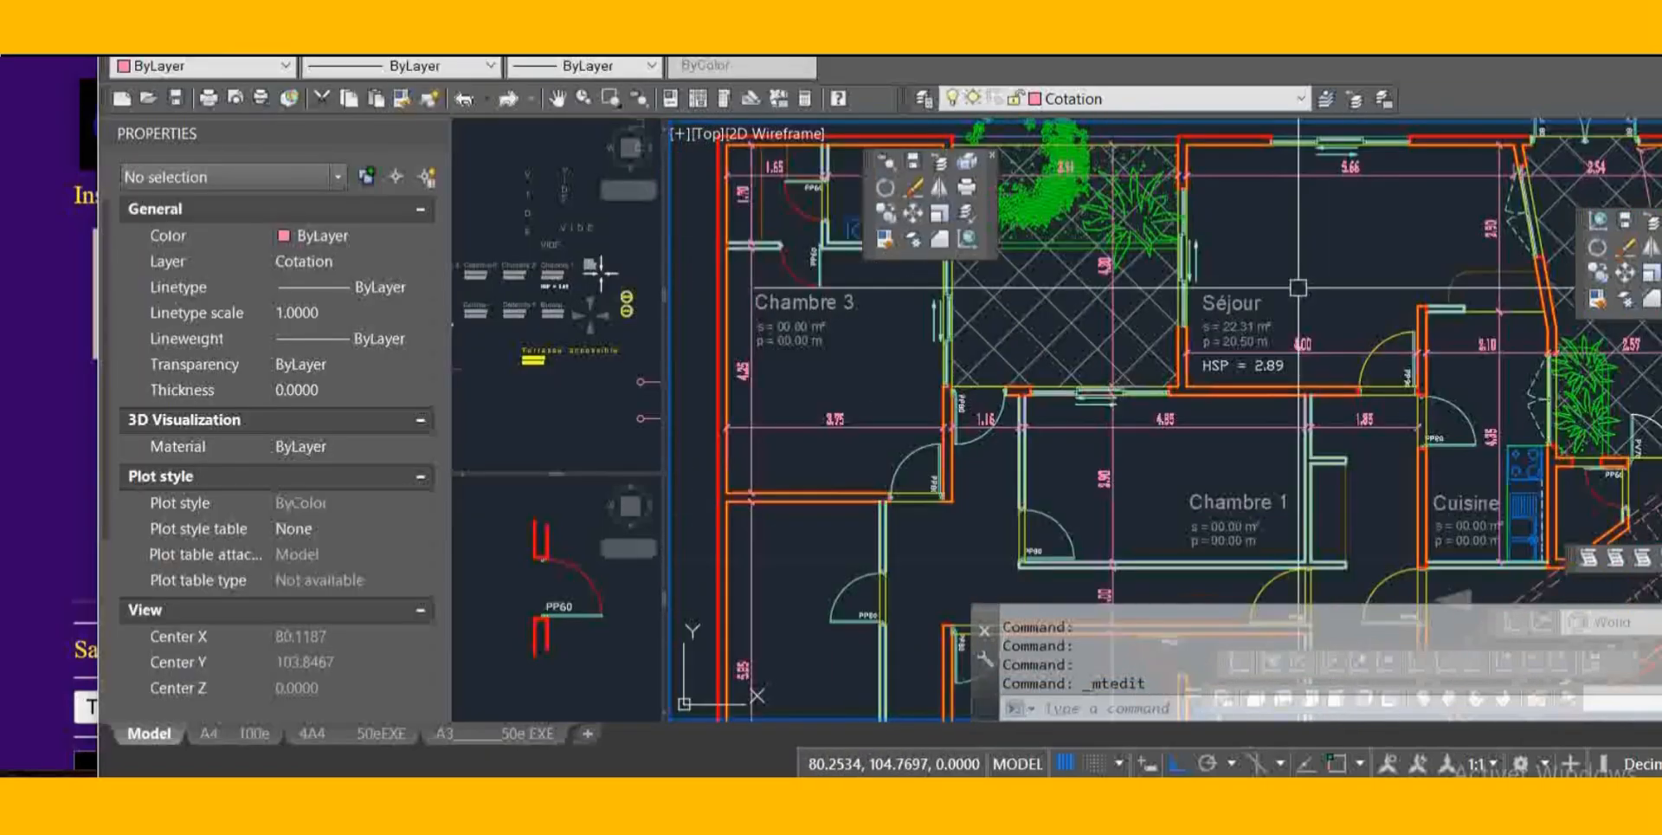
{"action": "scroll", "coordinate": [1478, 581], "scroll_direction": "up", "scroll_amount": 3}
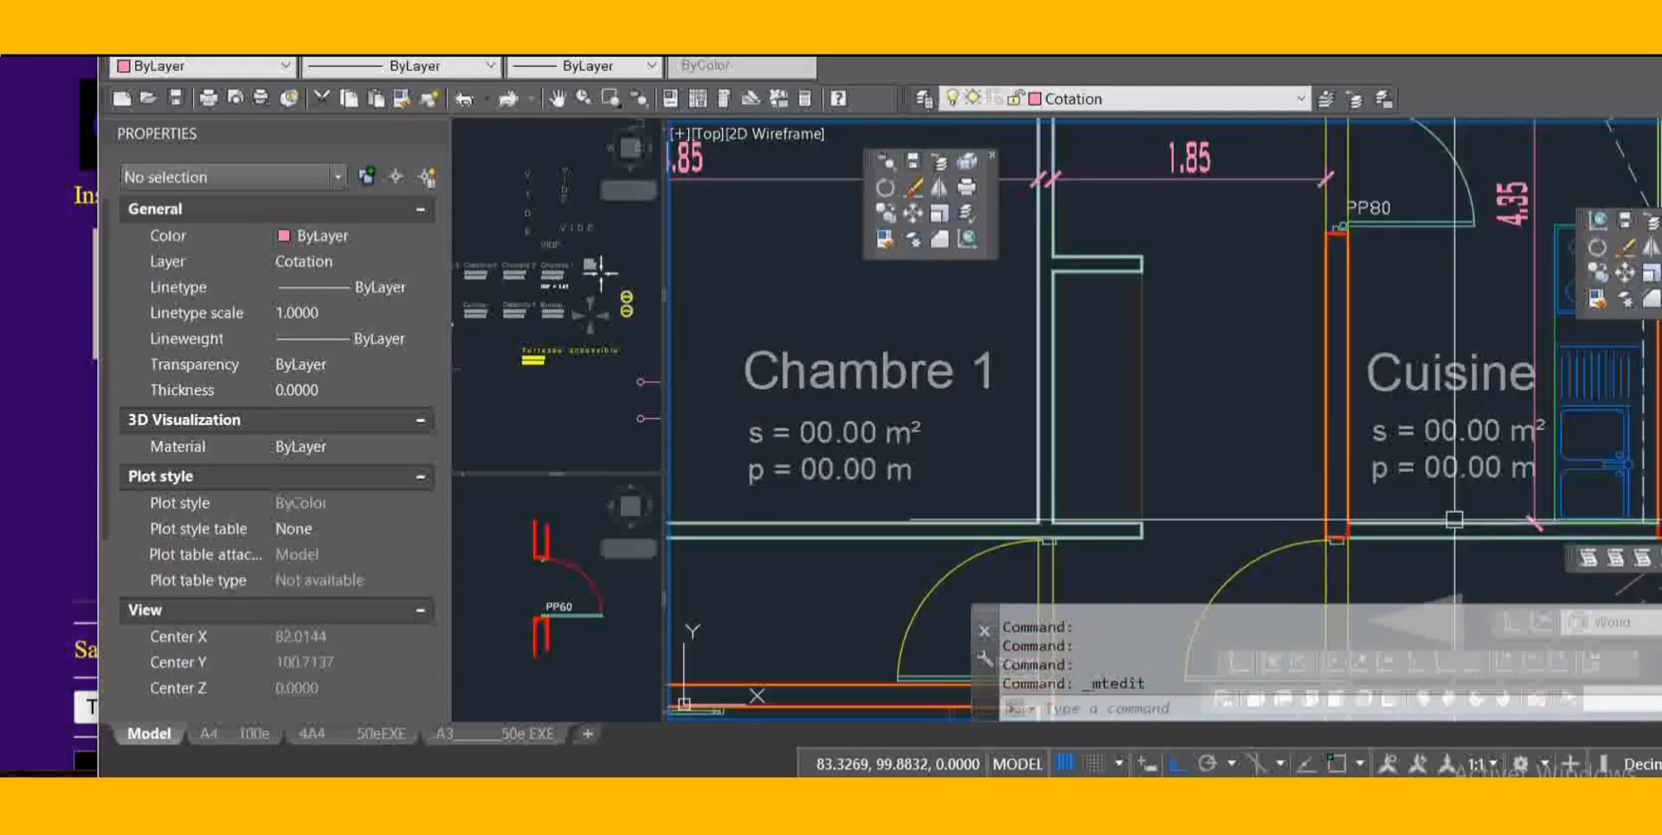
{"action": "scroll", "coordinate": [1356, 476], "scroll_direction": "down", "scroll_amount": 4}
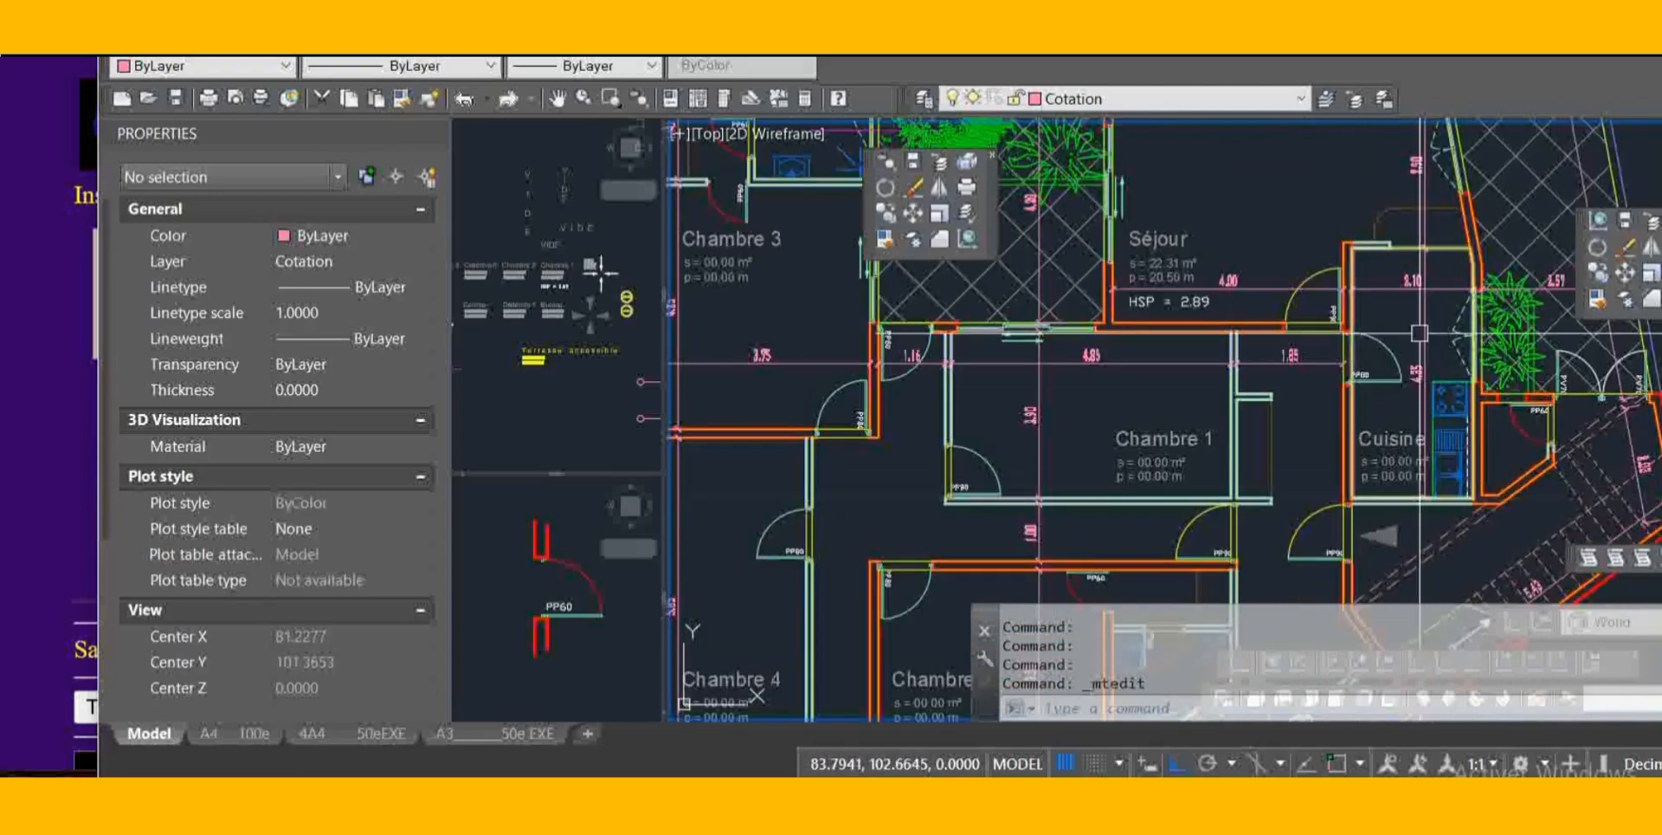
{"action": "left_click", "coordinate": [1360, 311]}
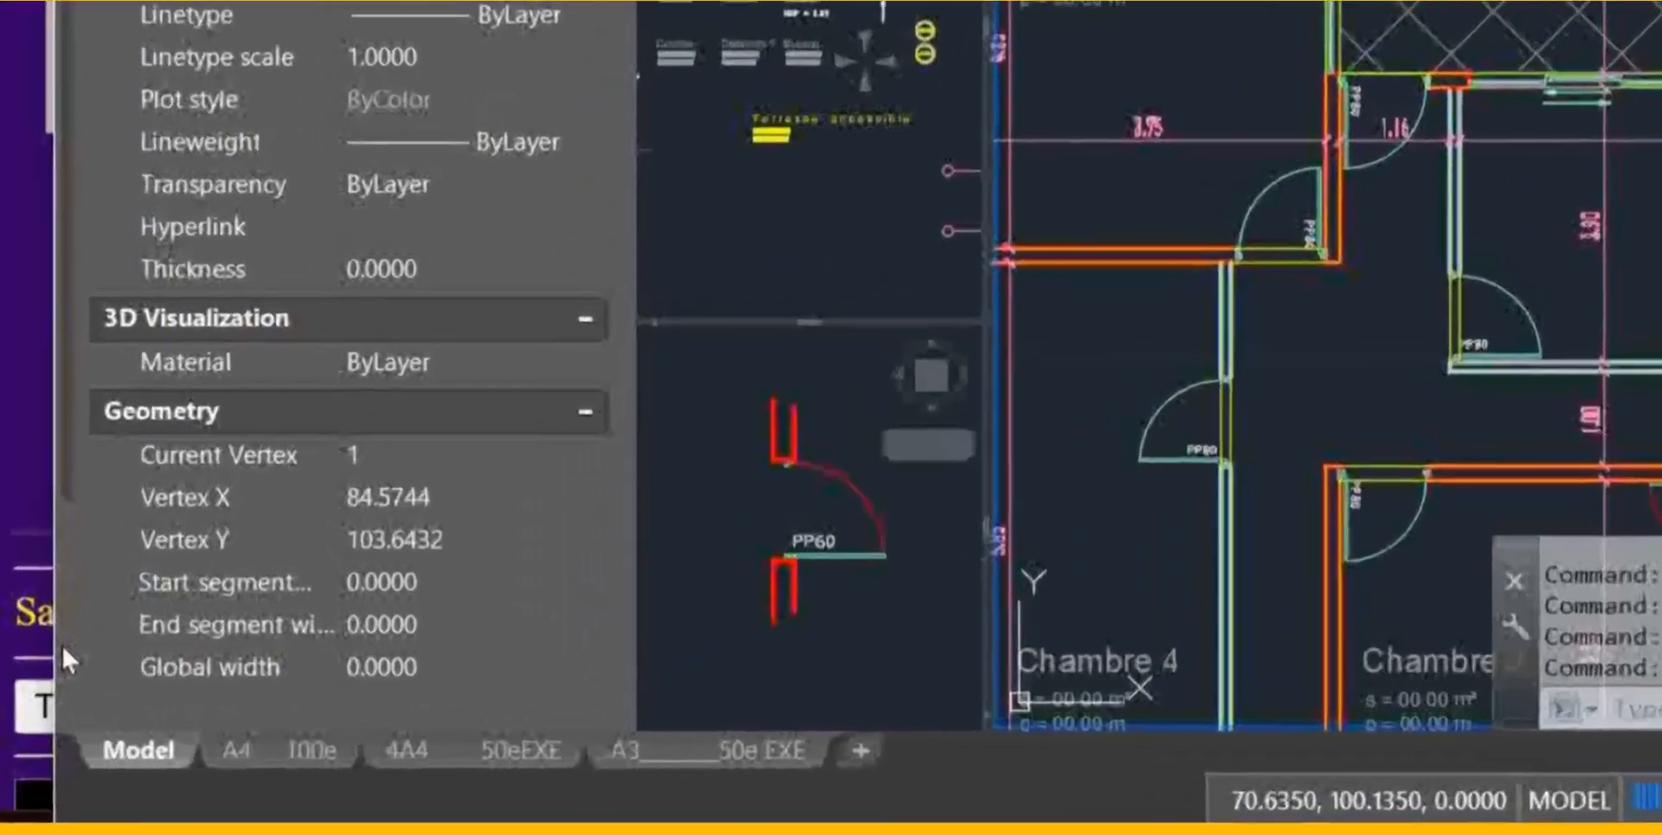
{"action": "left_click", "coordinate": [103, 670]}
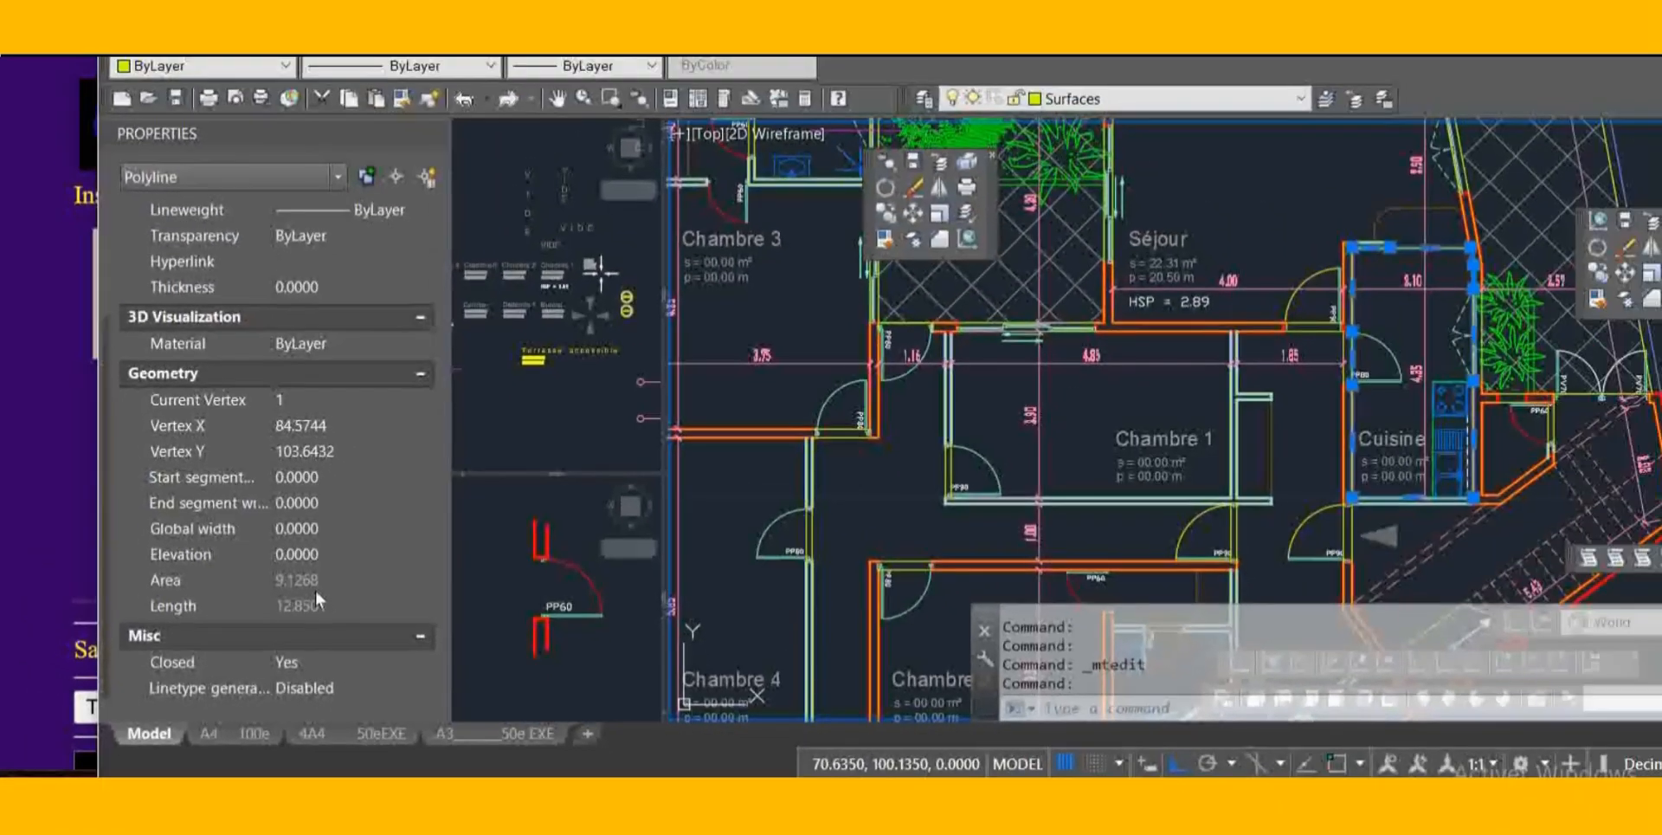
{"action": "key", "text": "Escape"}
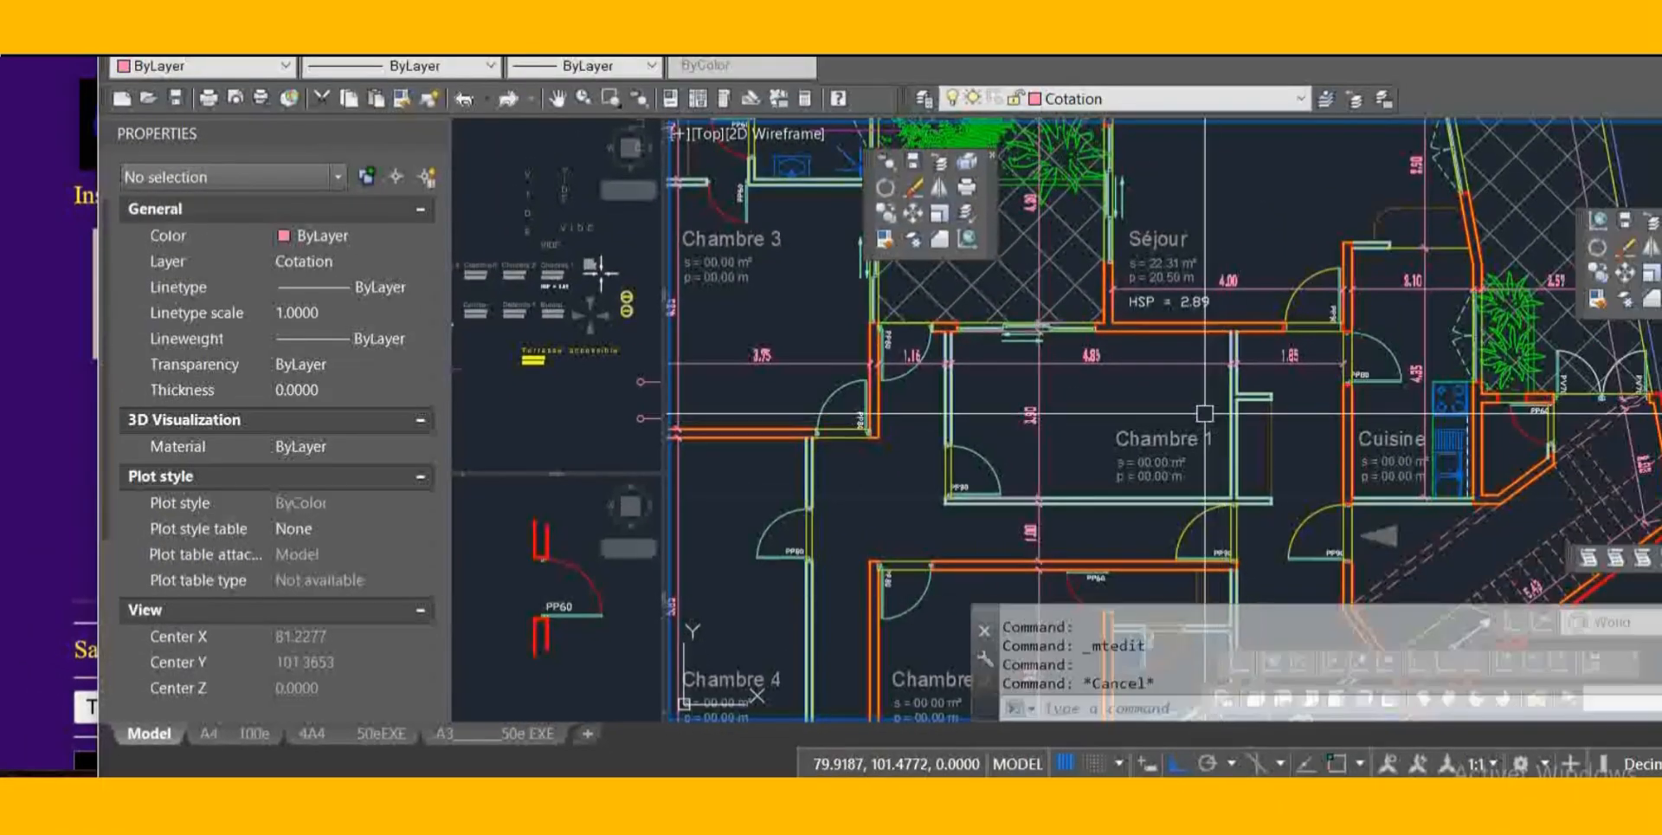
List the Cuisine's surface polyline with the LIST command and copy its area and perimeter lines
{"action": "type", "text": "1"}
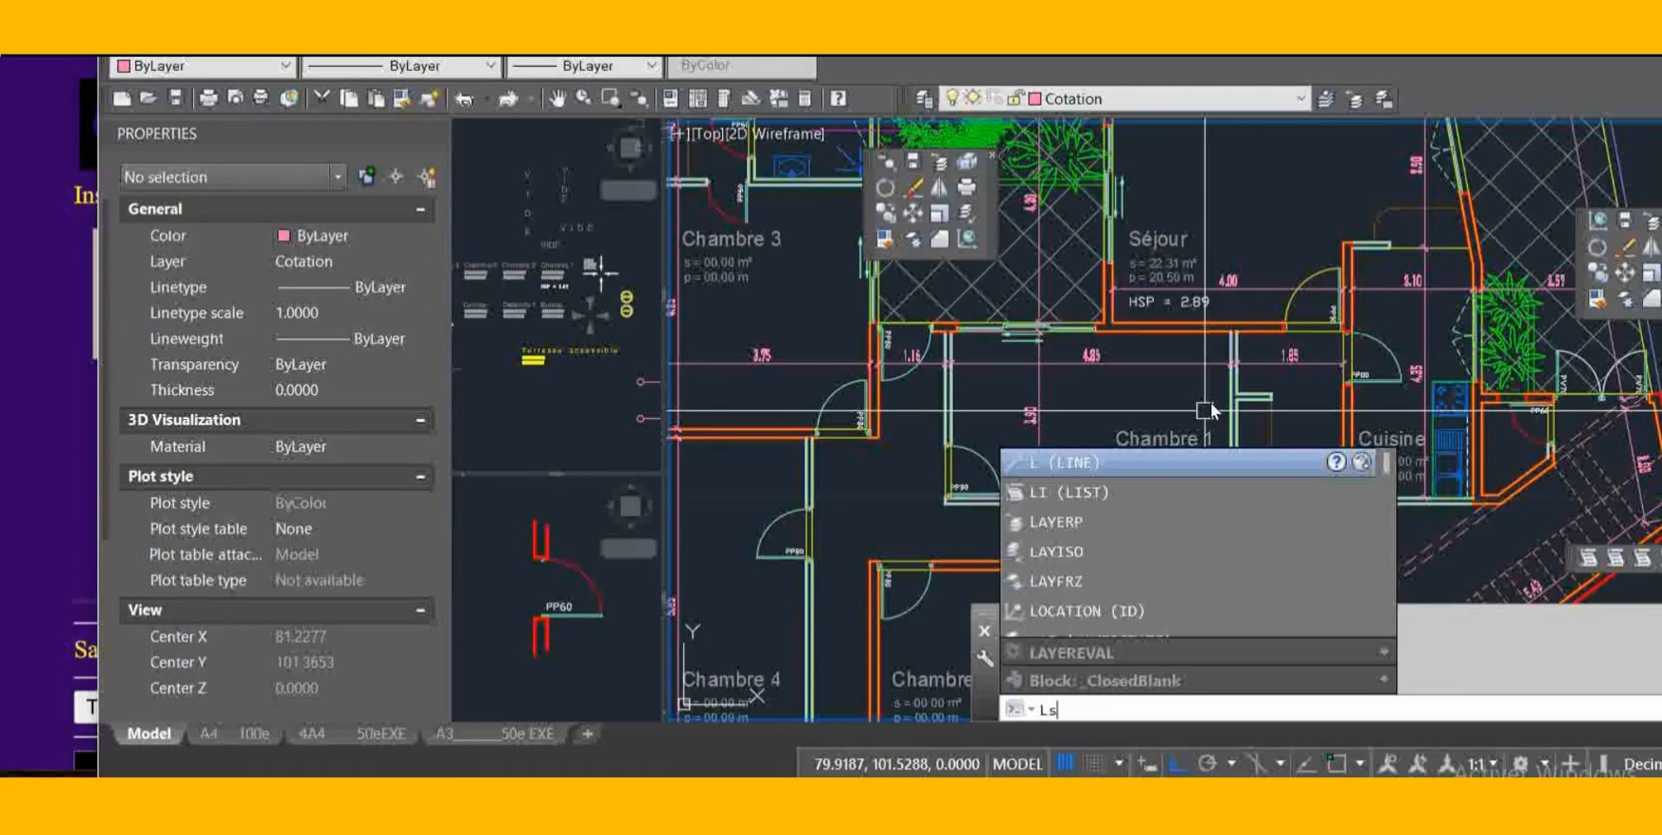
{"action": "type", "text": "s"}
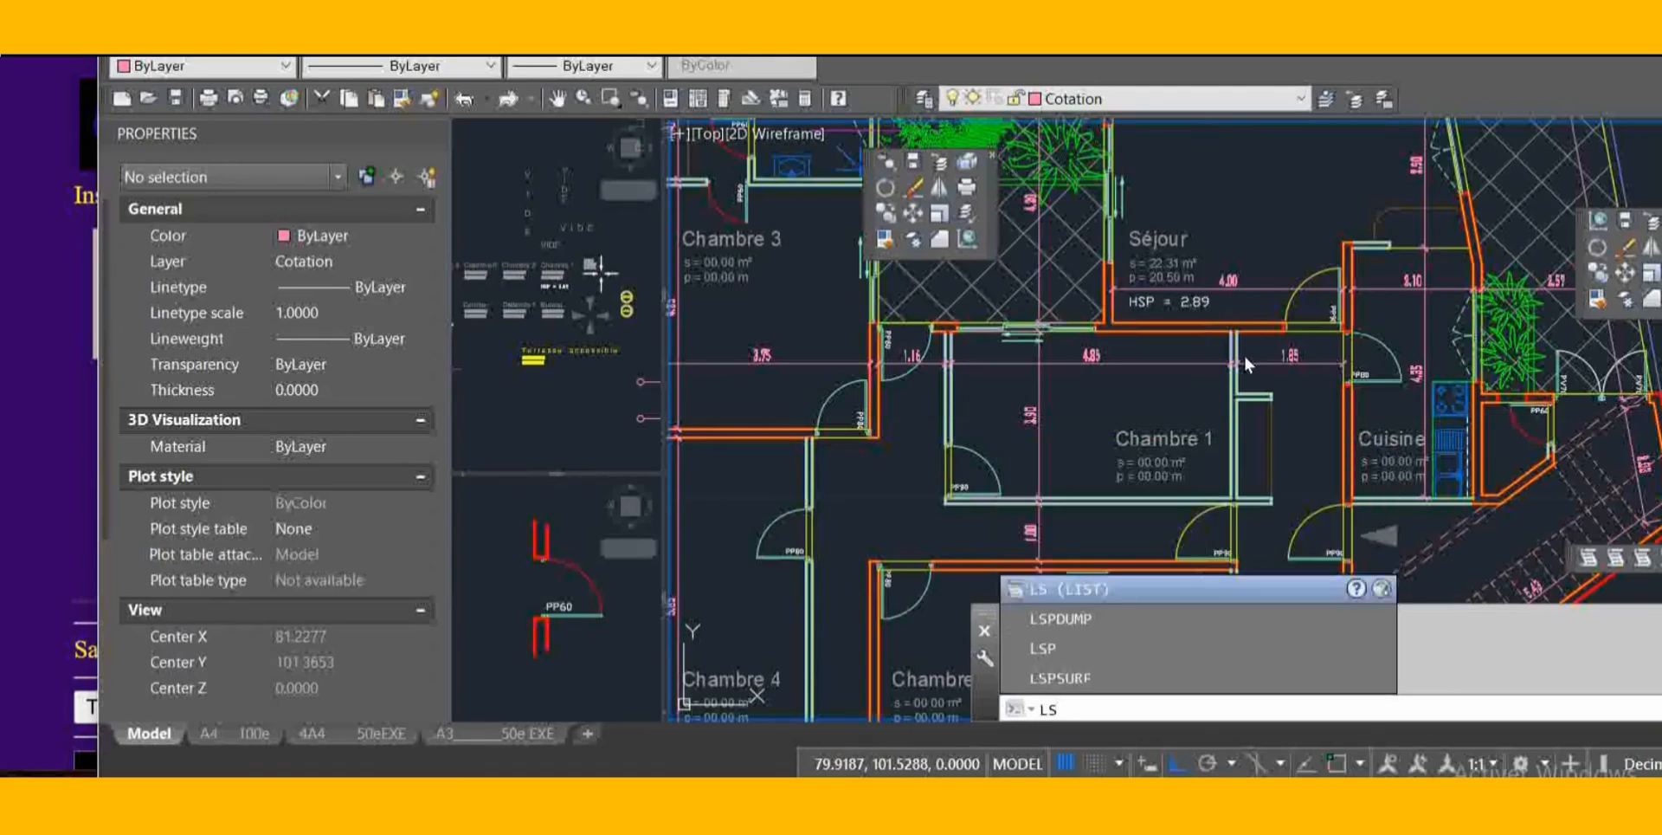
{"action": "key", "text": "Return"}
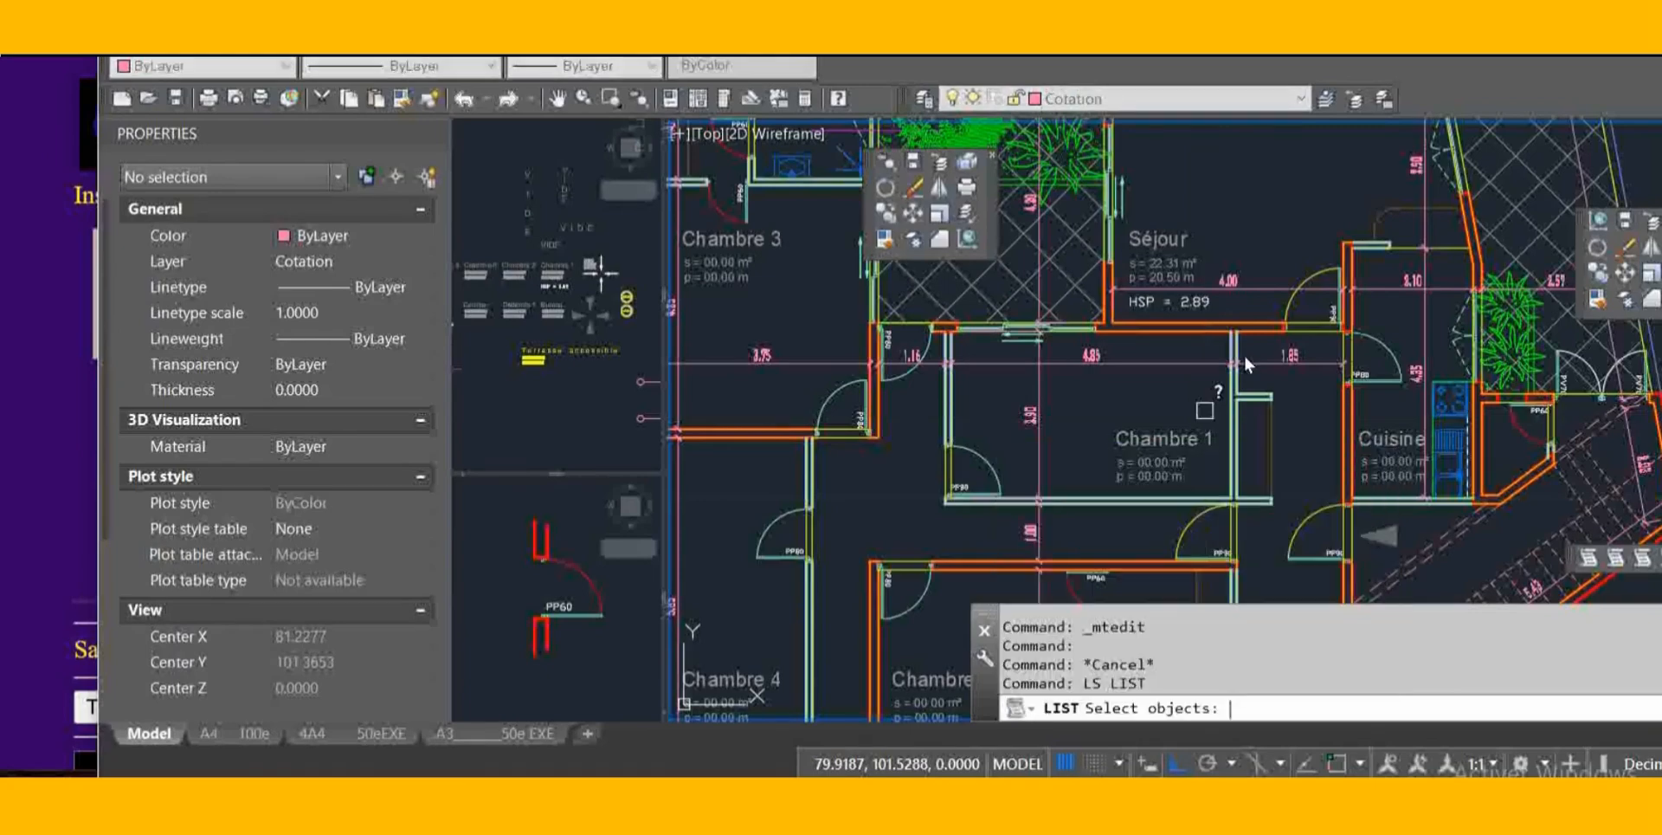
{"action": "left_click", "coordinate": [1358, 416]}
{"action": "key", "text": "Return"}
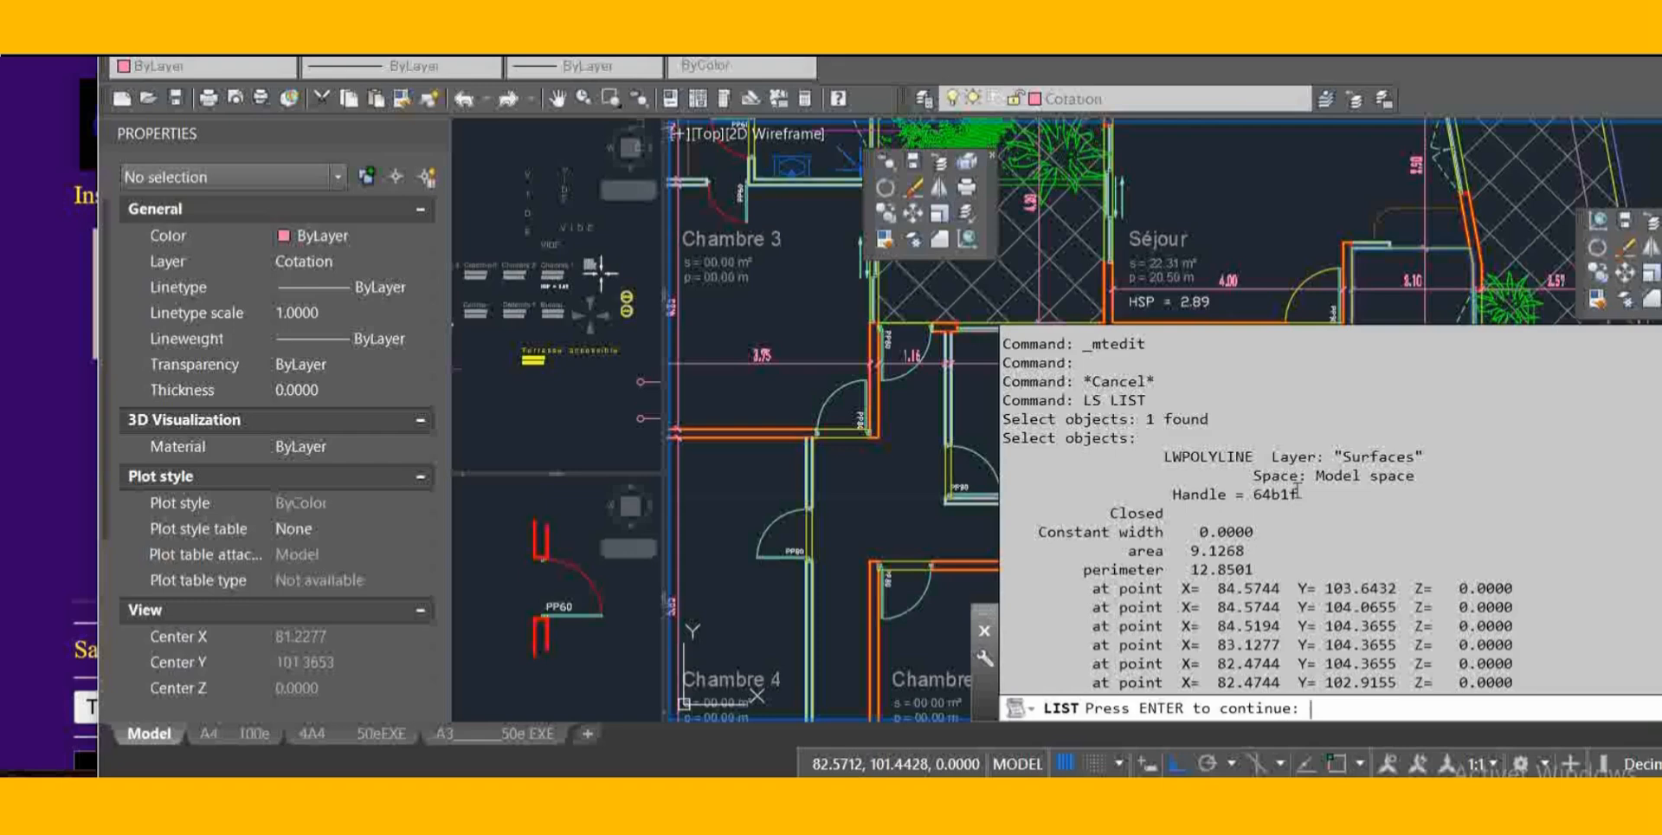
{"action": "key", "text": "Return"}
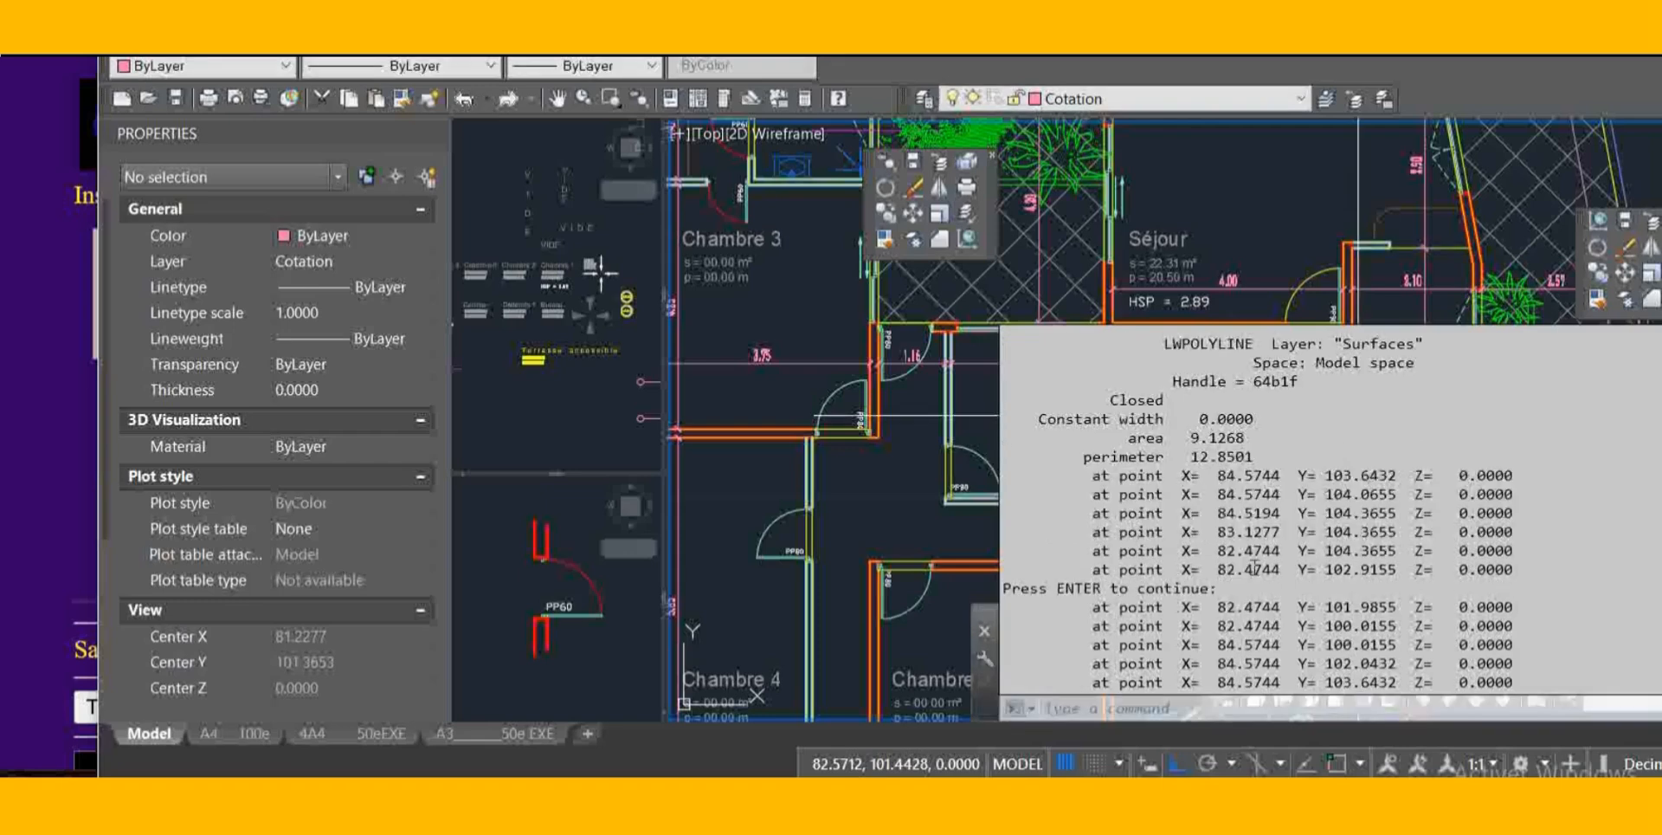
{"action": "left_click_drag", "start_coordinate": [1280, 456], "coordinate": [1028, 436]}
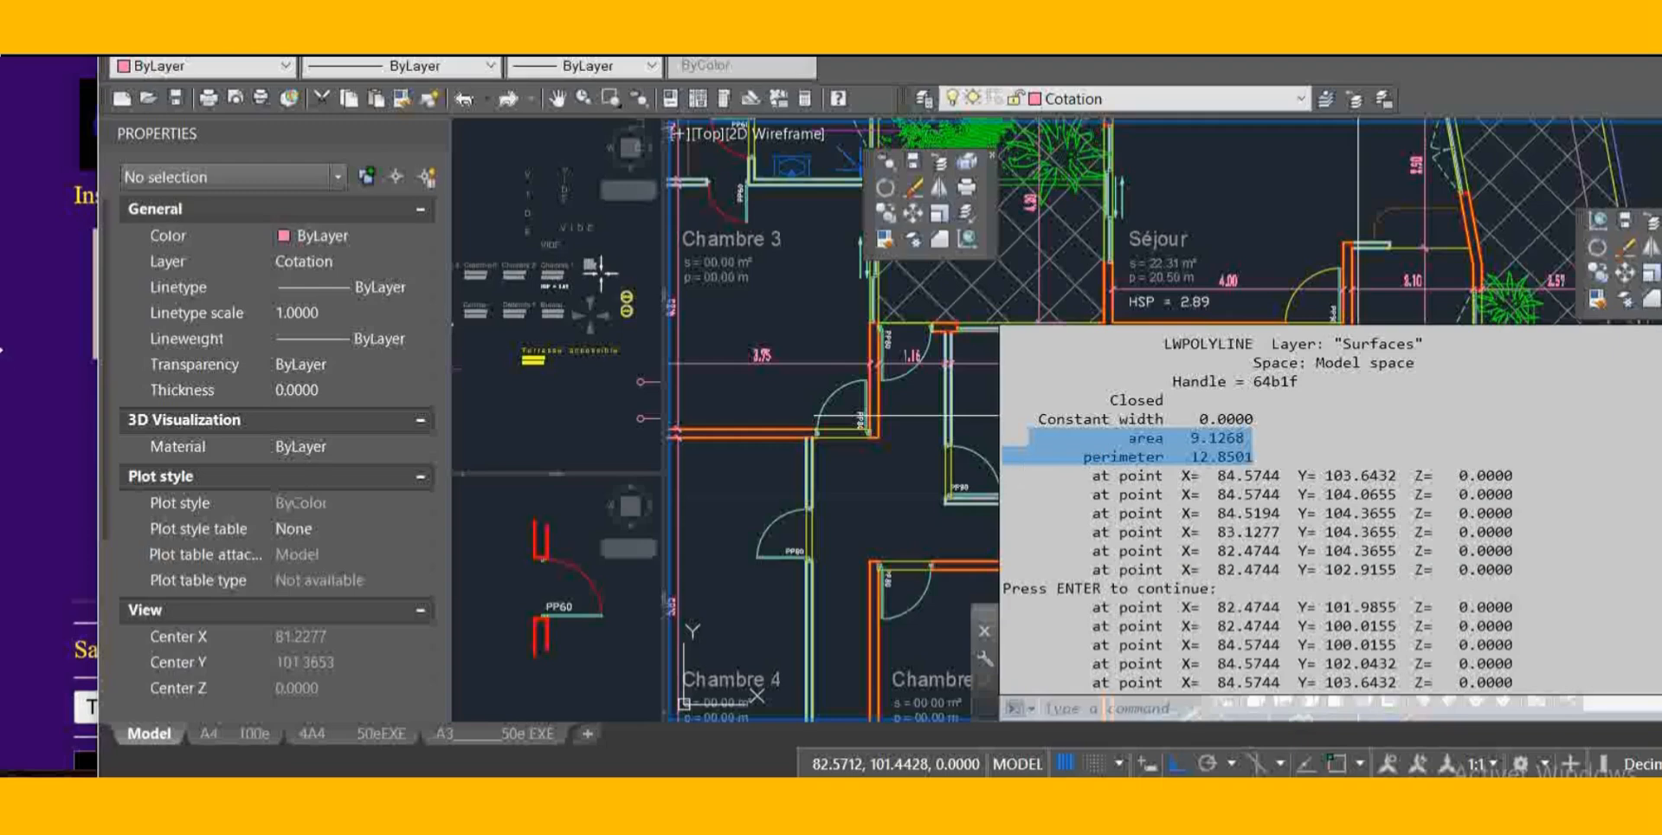
Switch to the Appli Surfaces Plans Archi page, paste the Cuisine's area and perimeter lines, format them as Chambre 1 and copy the result
{"action": "left_click", "coordinate": [24, 358]}
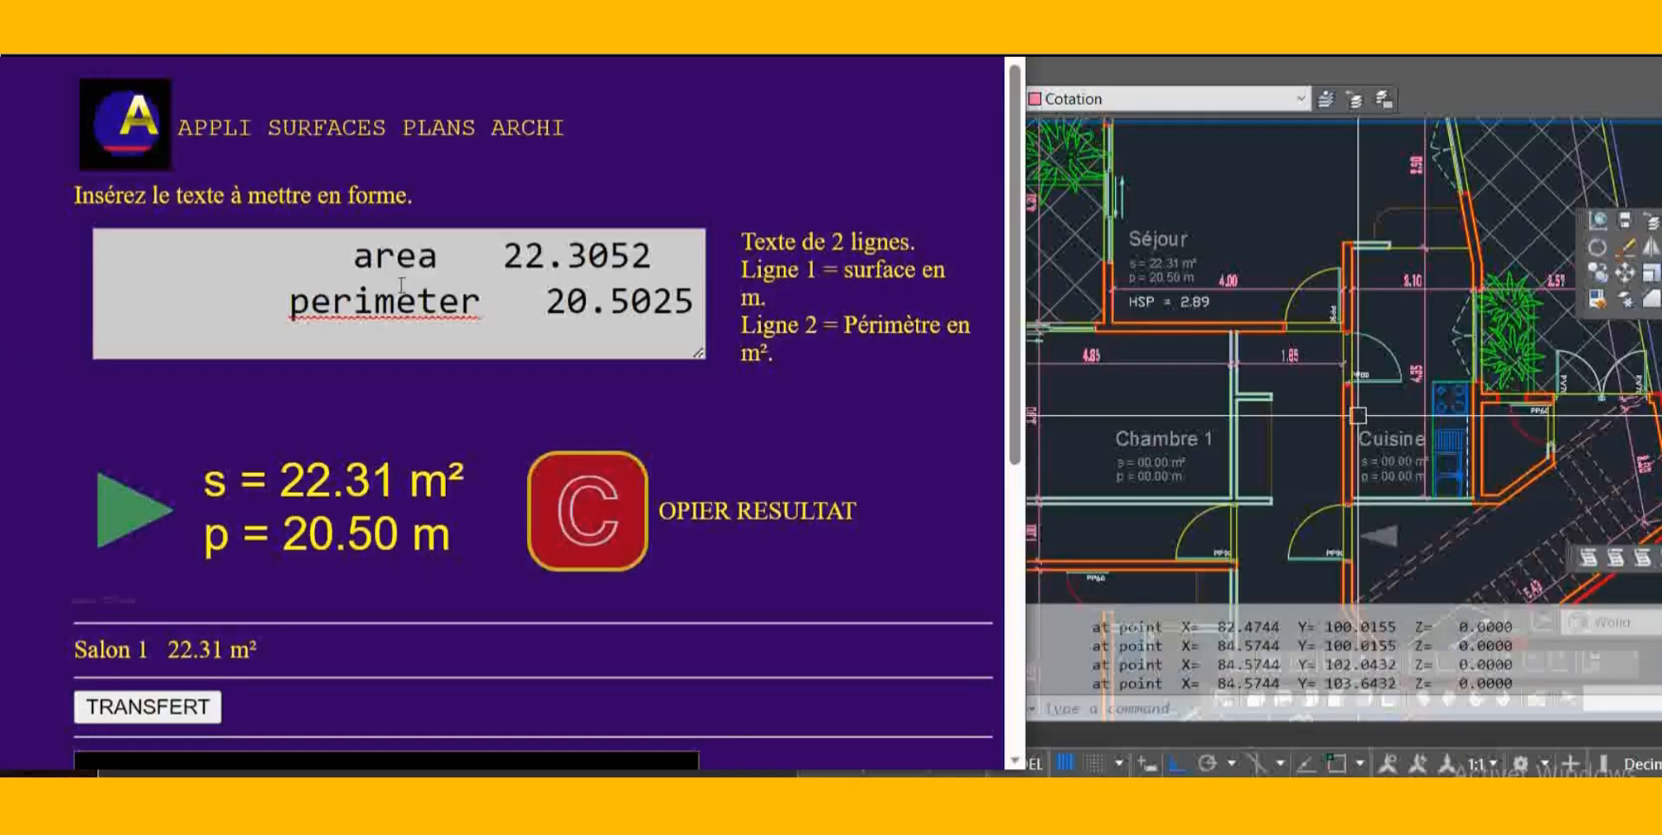
{"action": "left_click", "coordinate": [317, 278]}
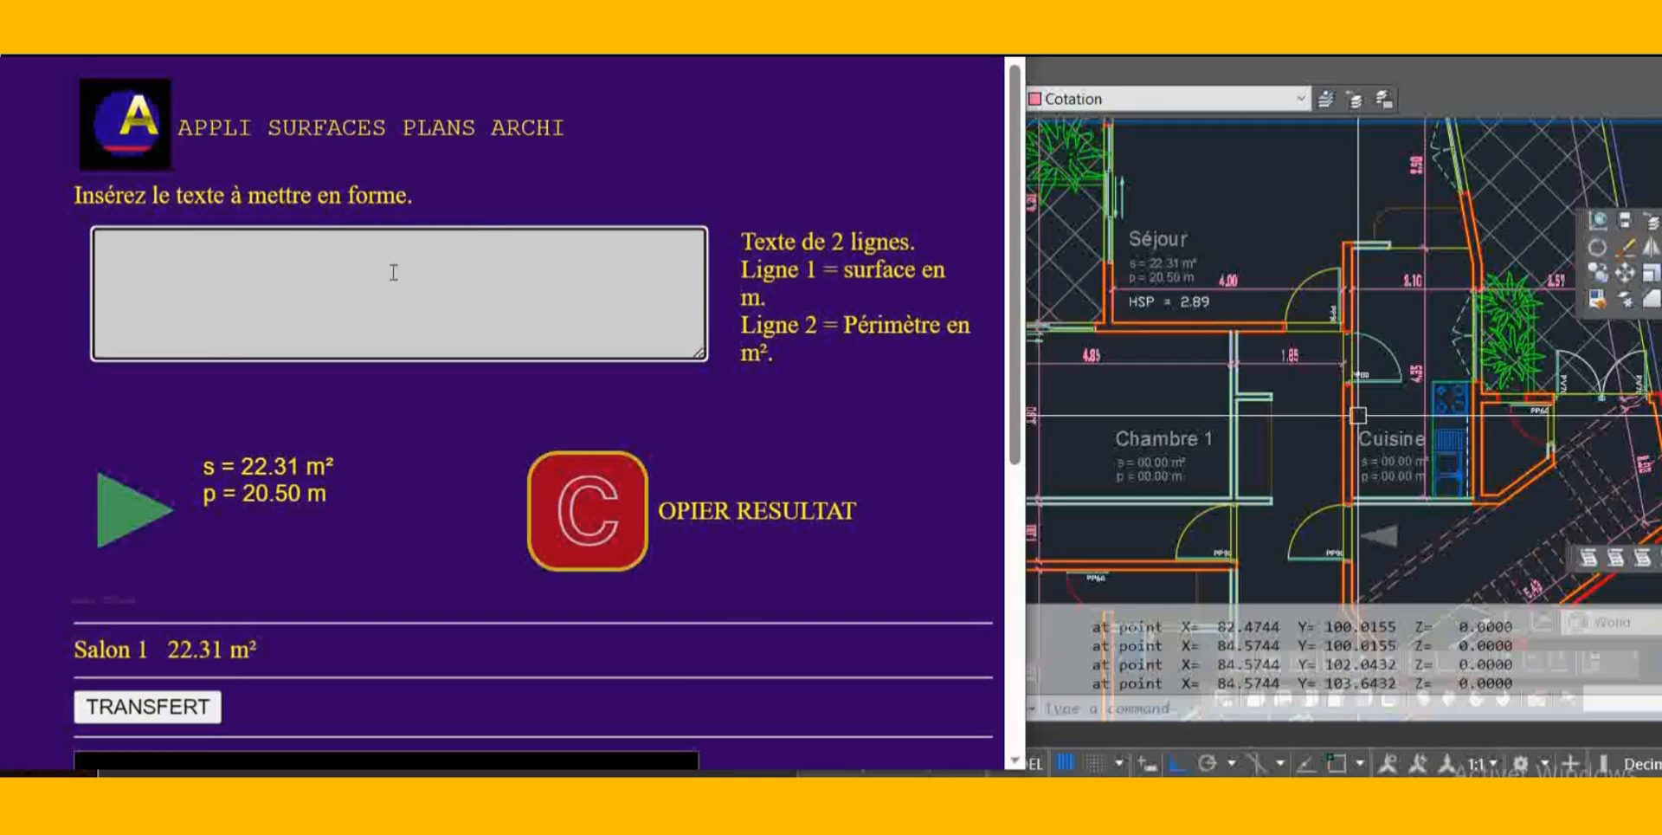
{"action": "key", "text": "ctrl+v"}
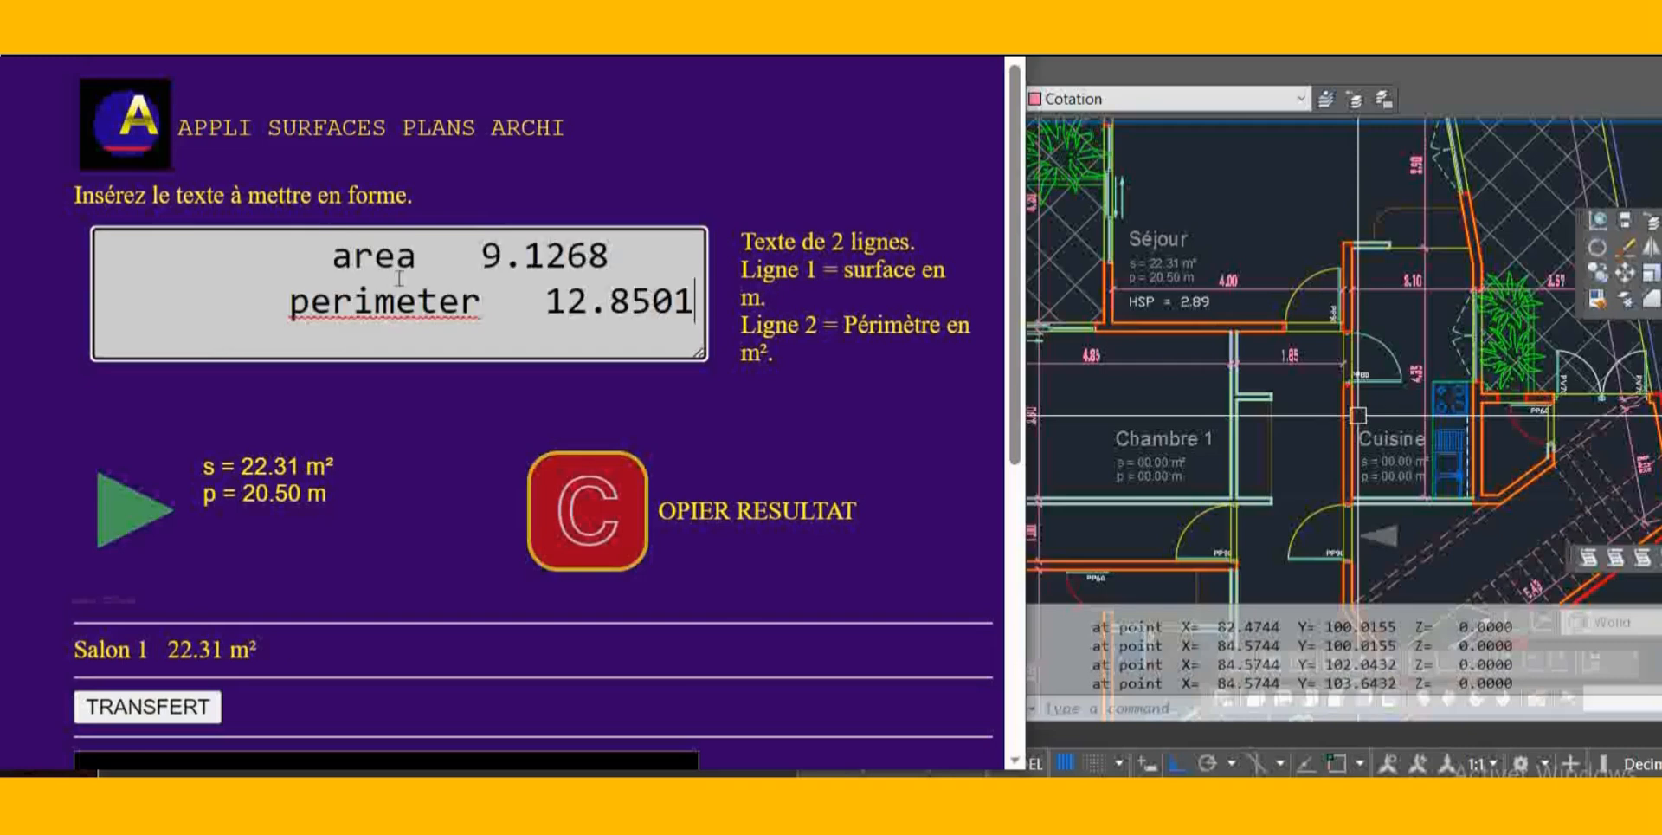
{"action": "left_click", "coordinate": [139, 509]}
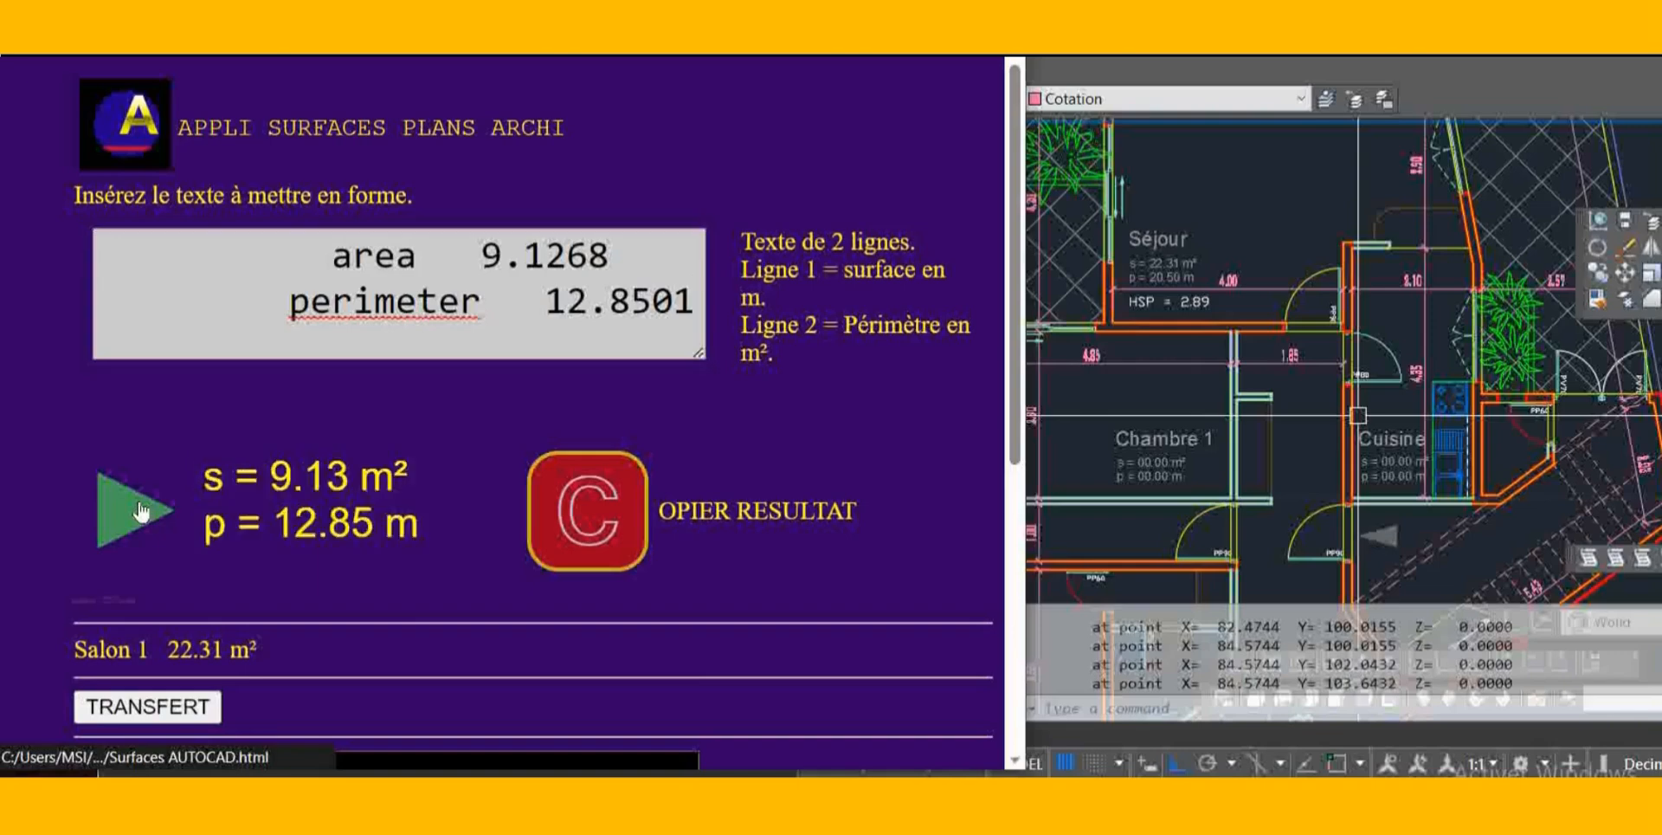
{"action": "left_click", "coordinate": [141, 512]}
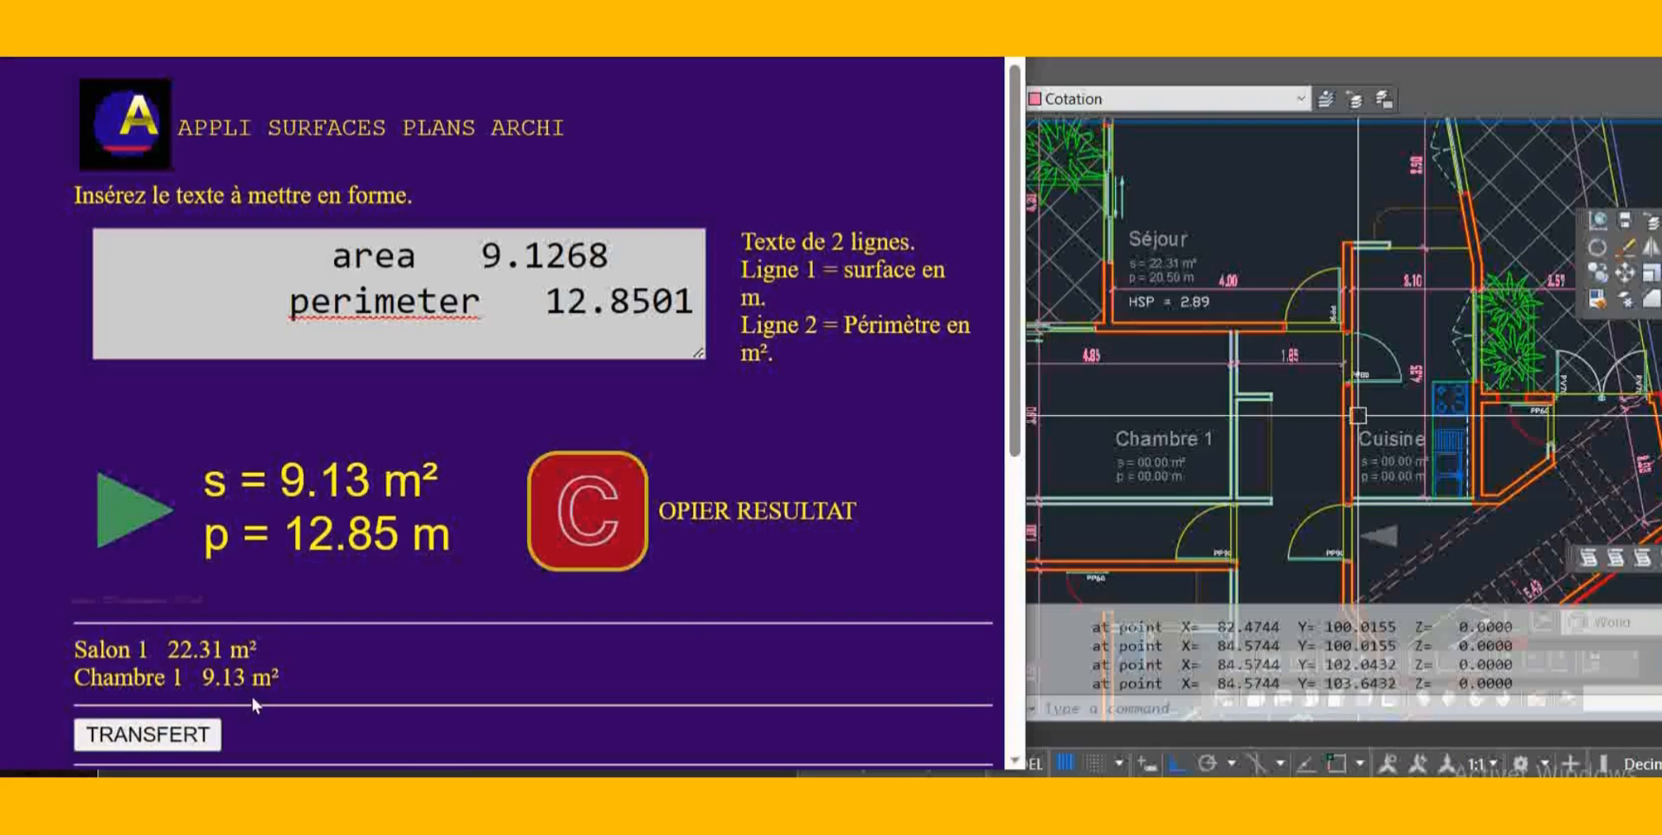
{"action": "left_click", "coordinate": [574, 526]}
{"action": "key", "text": "ctrl+c"}
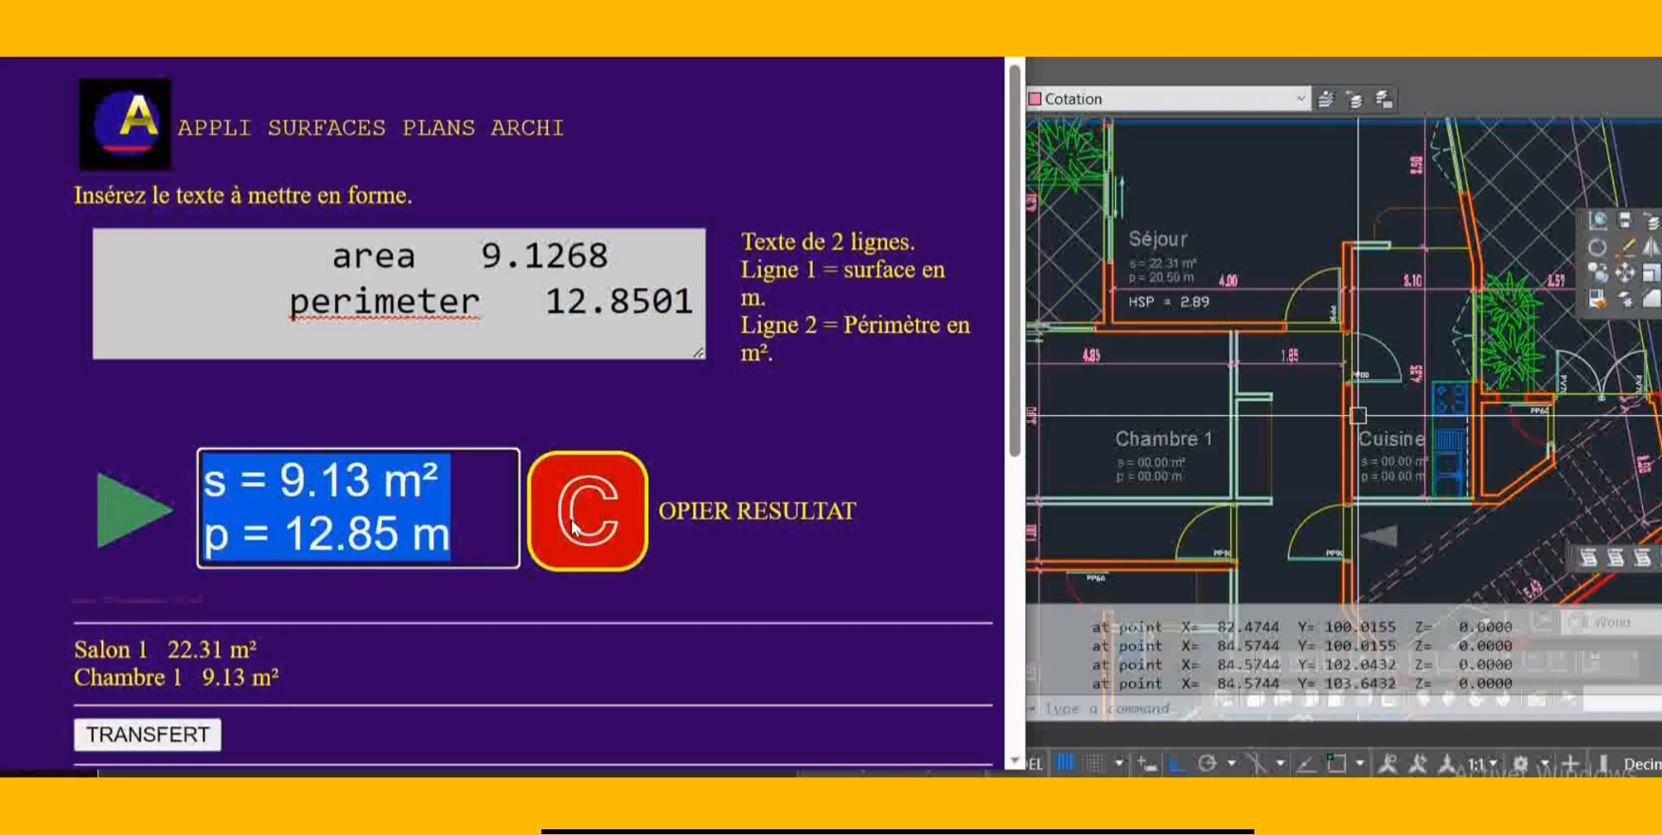
Paste the copied result as the input text, change its area to 7.13 m², and format it as a Cuisine entry
{"action": "left_click", "coordinate": [501, 272]}
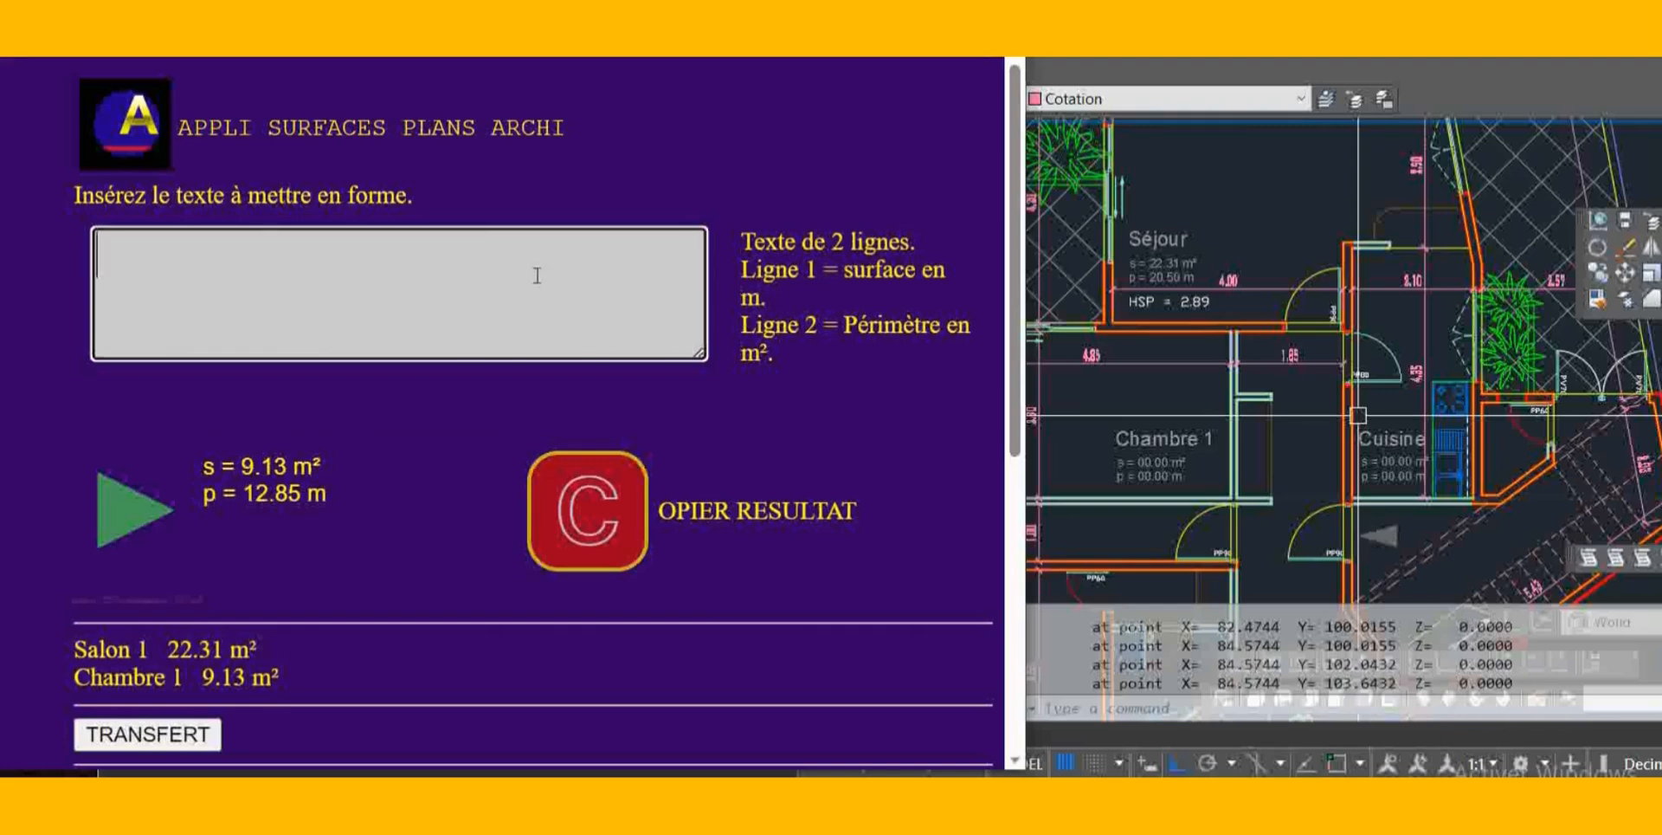
{"action": "key", "text": "ctrl+v"}
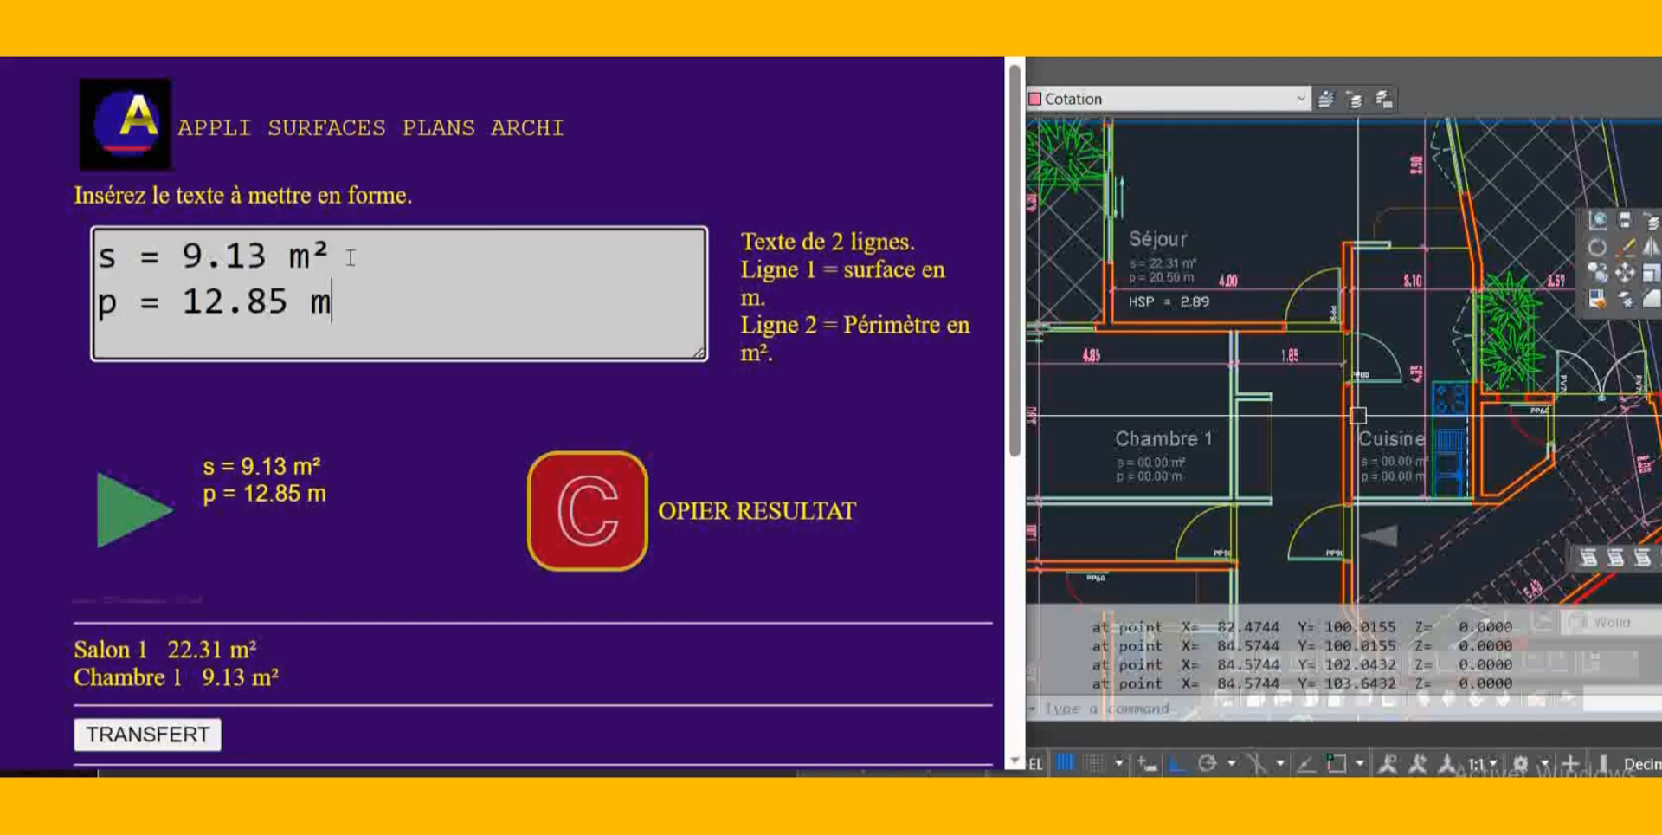
{"action": "left_click", "coordinate": [197, 257]}
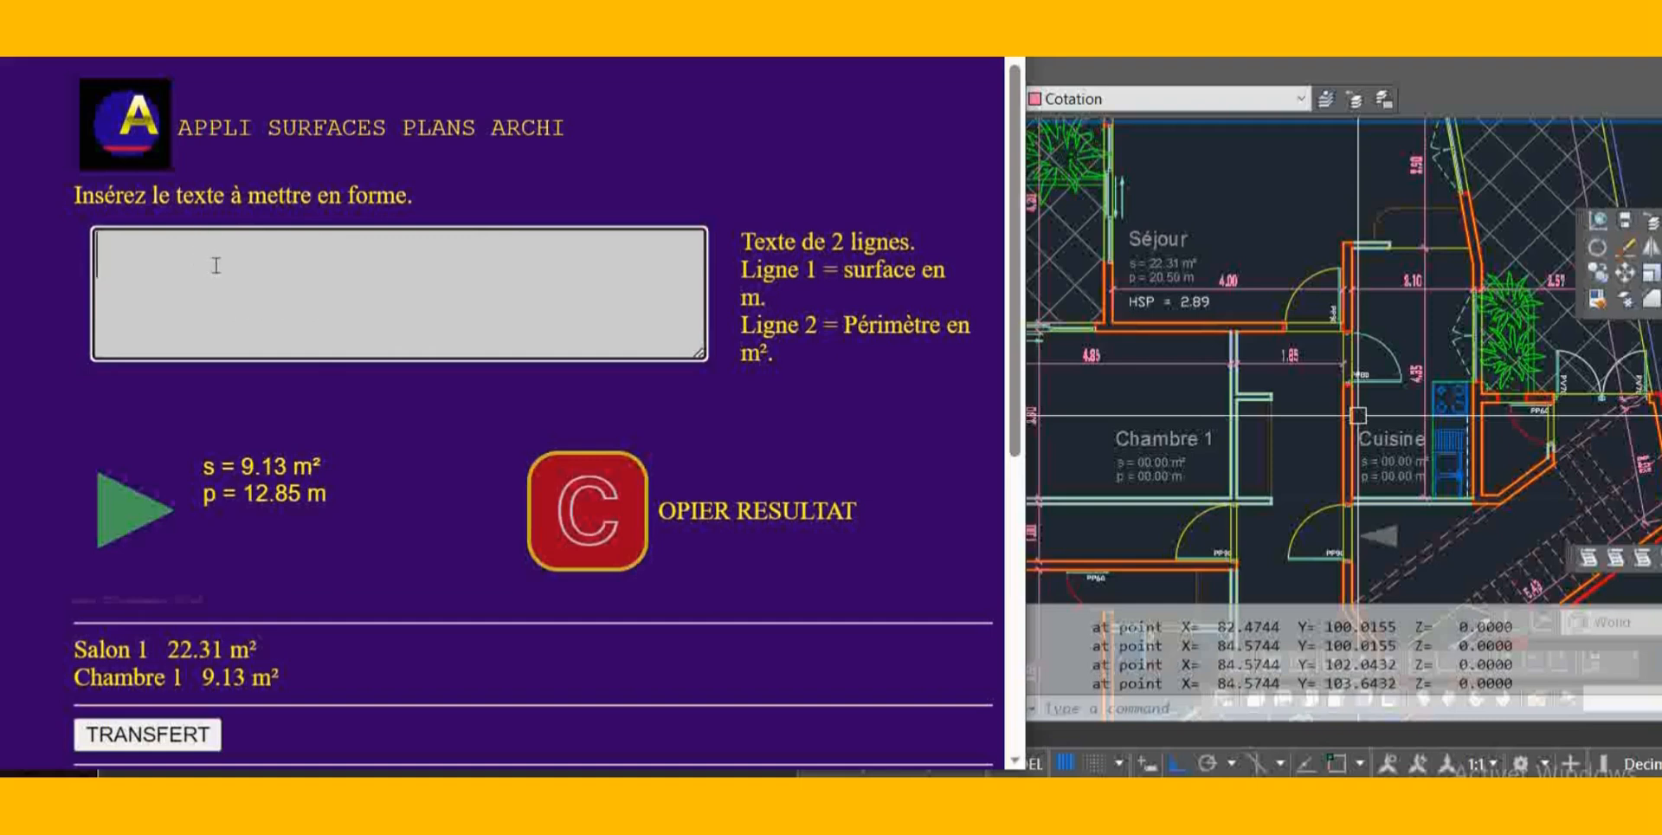
{"action": "key", "text": "ctrl+v"}
{"action": "key", "text": "Up"}
{"action": "key", "text": "Left"}
{"action": "key", "text": "Left"}
{"action": "key", "text": "Left"}
{"action": "key", "text": "Left"}
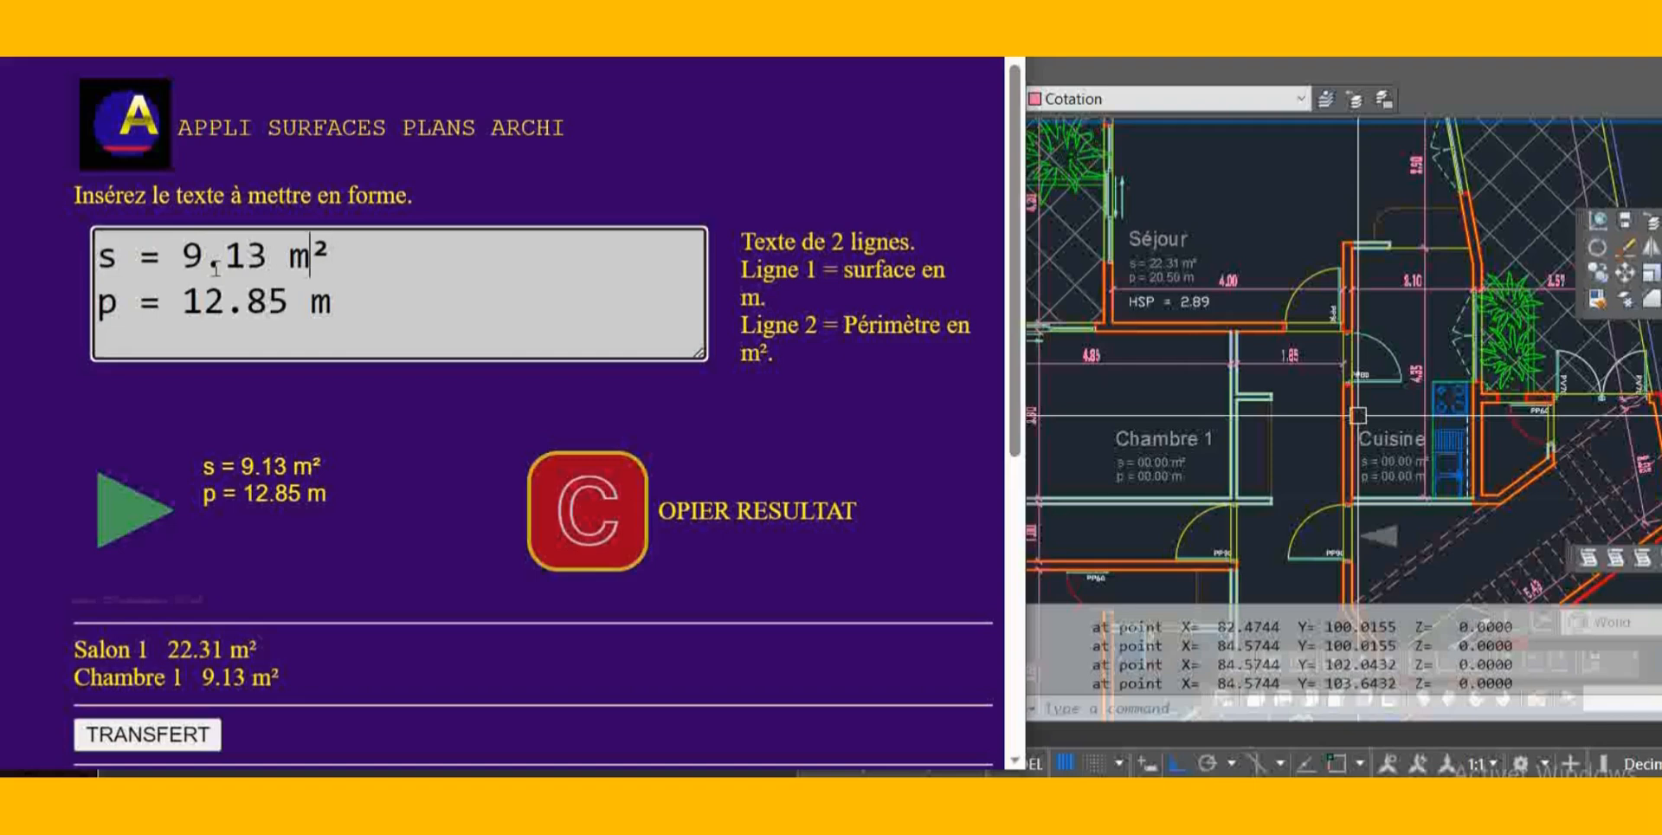
{"action": "key", "text": "Left"}
{"action": "key", "text": "Left"}
{"action": "key", "text": "BackSpace"}
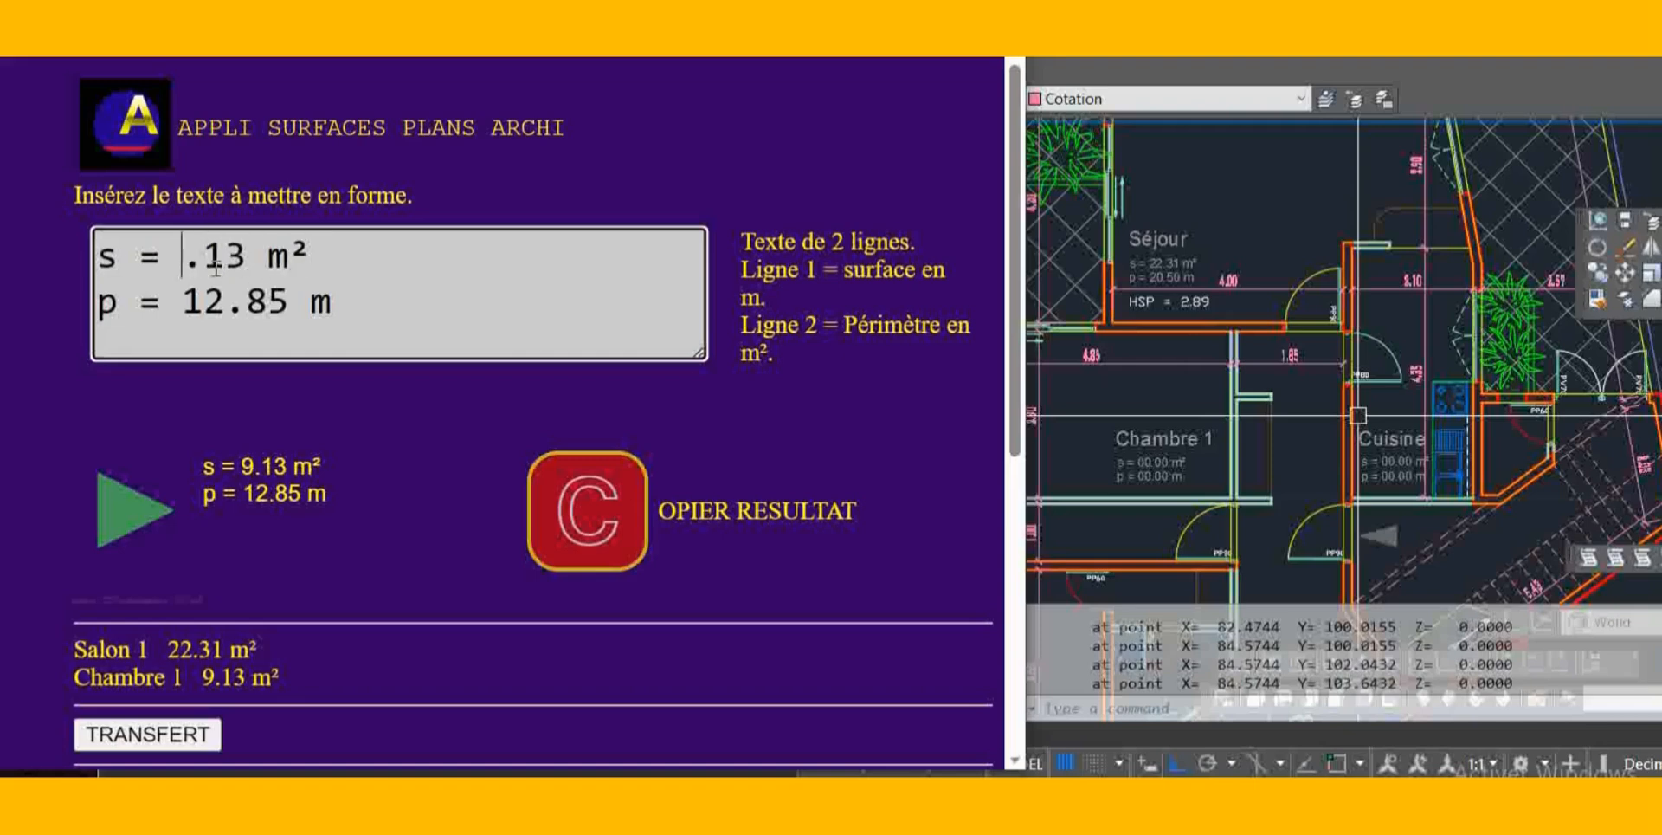
{"action": "type", "text": "7"}
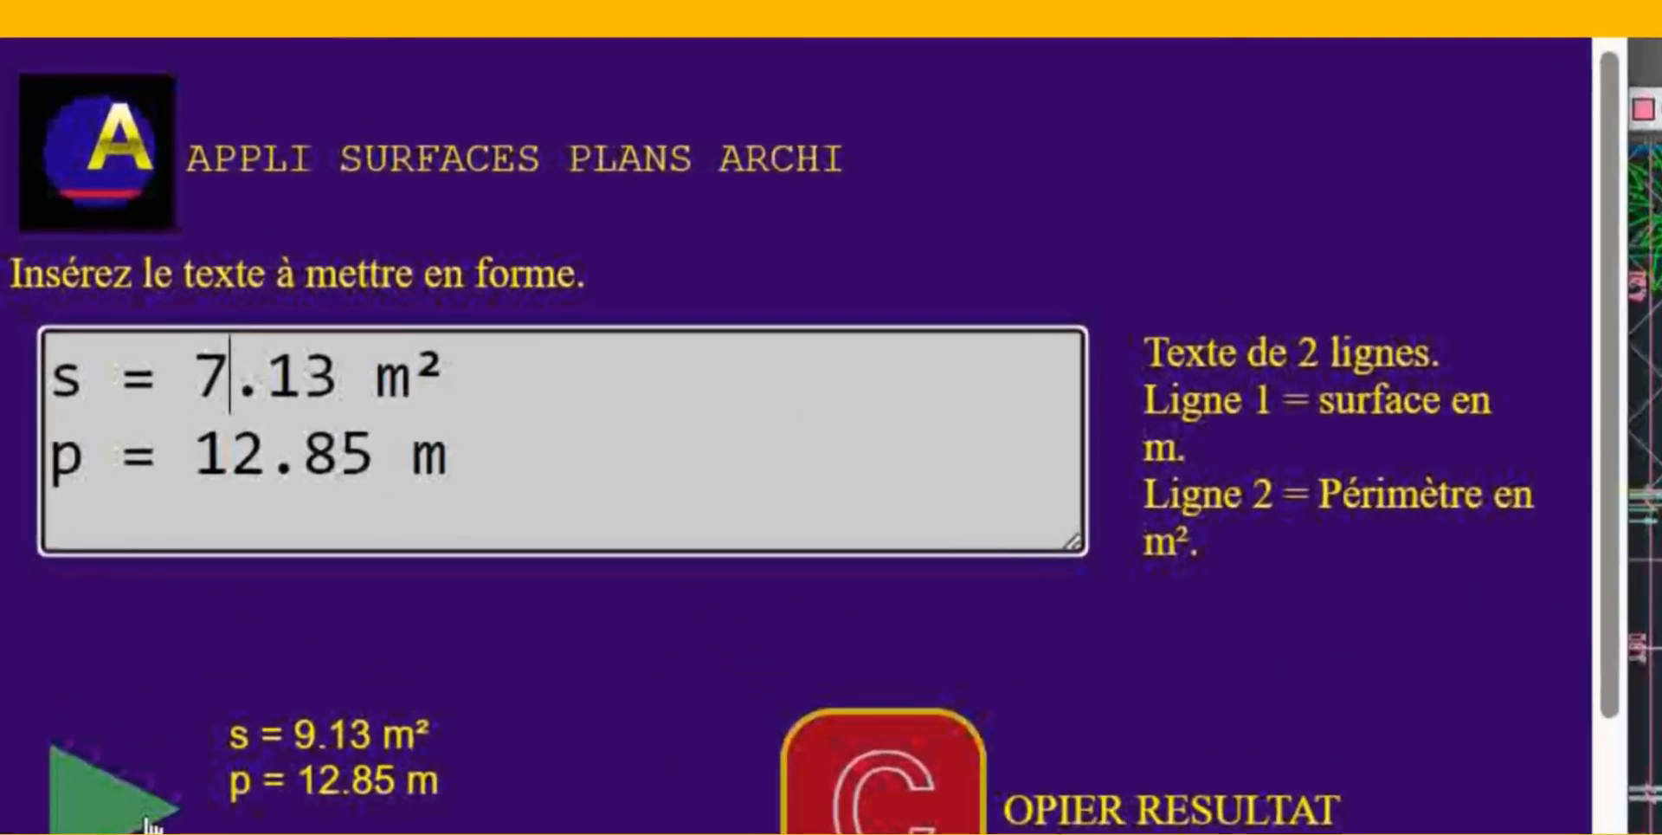
{"action": "left_click", "coordinate": [156, 518]}
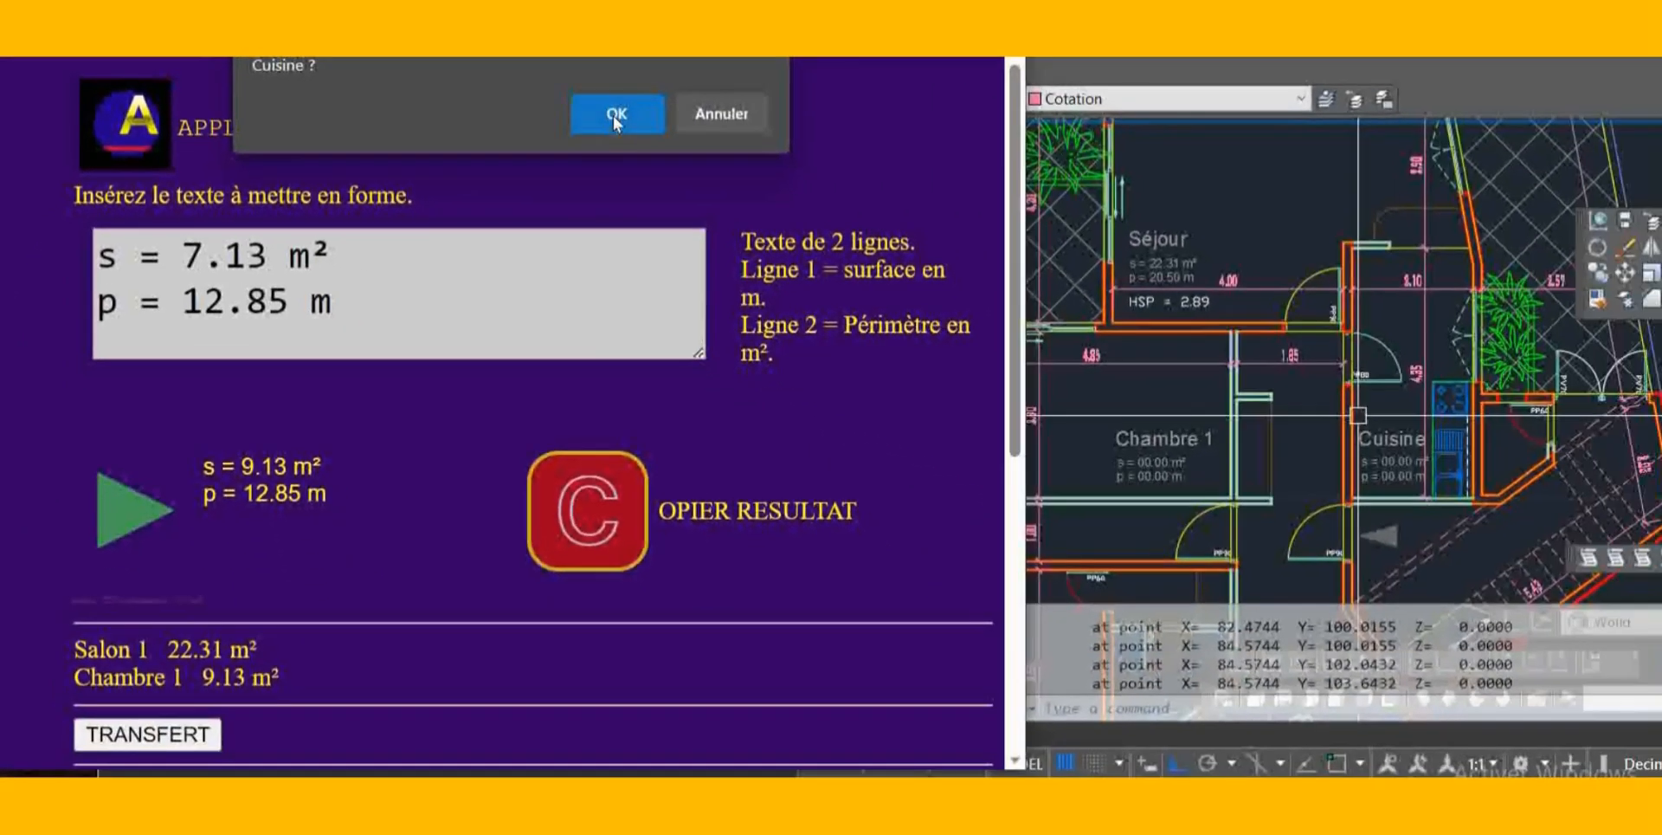
{"action": "left_click", "coordinate": [614, 119]}
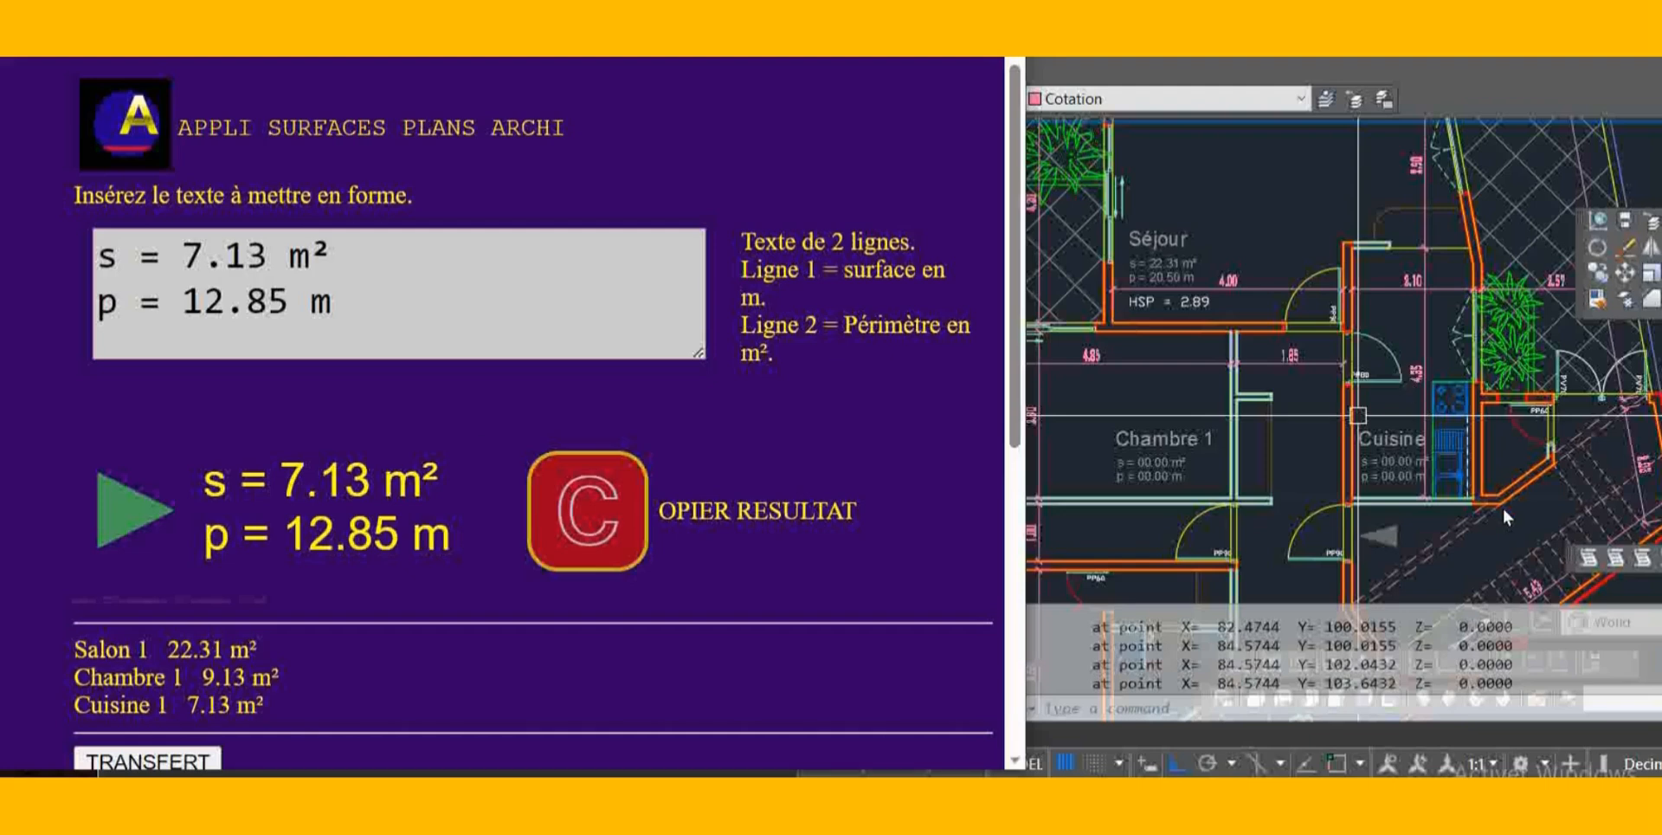
Back in AutoCAD, replace the Cuisine label's placeholder text with the copied result, s = 9.13 m² and p = 12.85 m
{"action": "left_click", "coordinate": [1393, 462]}
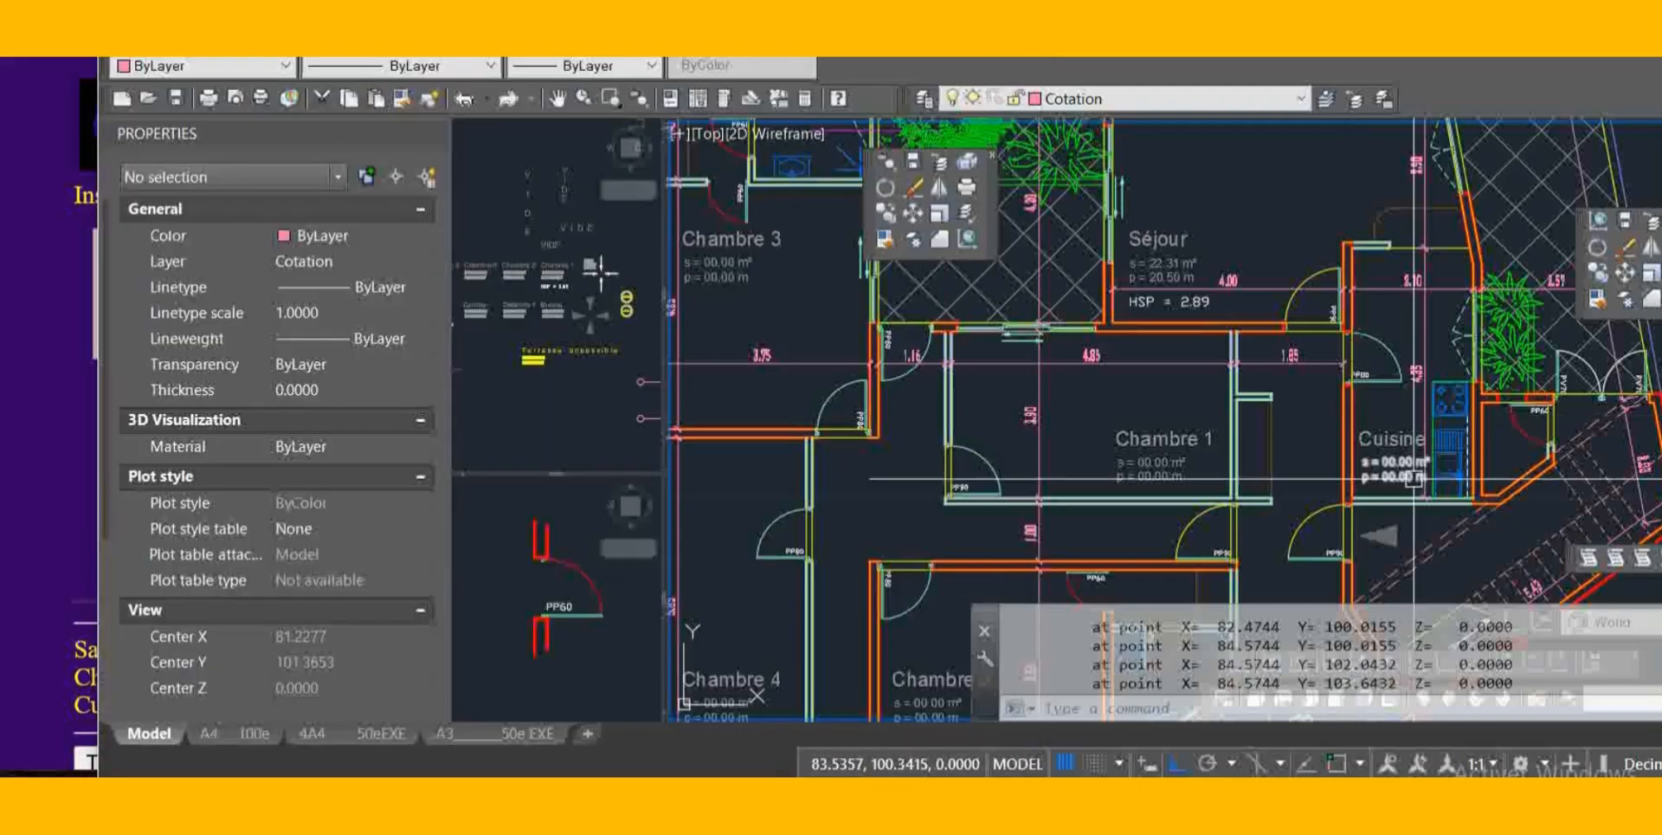
{"action": "scroll", "coordinate": [1404, 458], "scroll_direction": "up", "scroll_amount": 4}
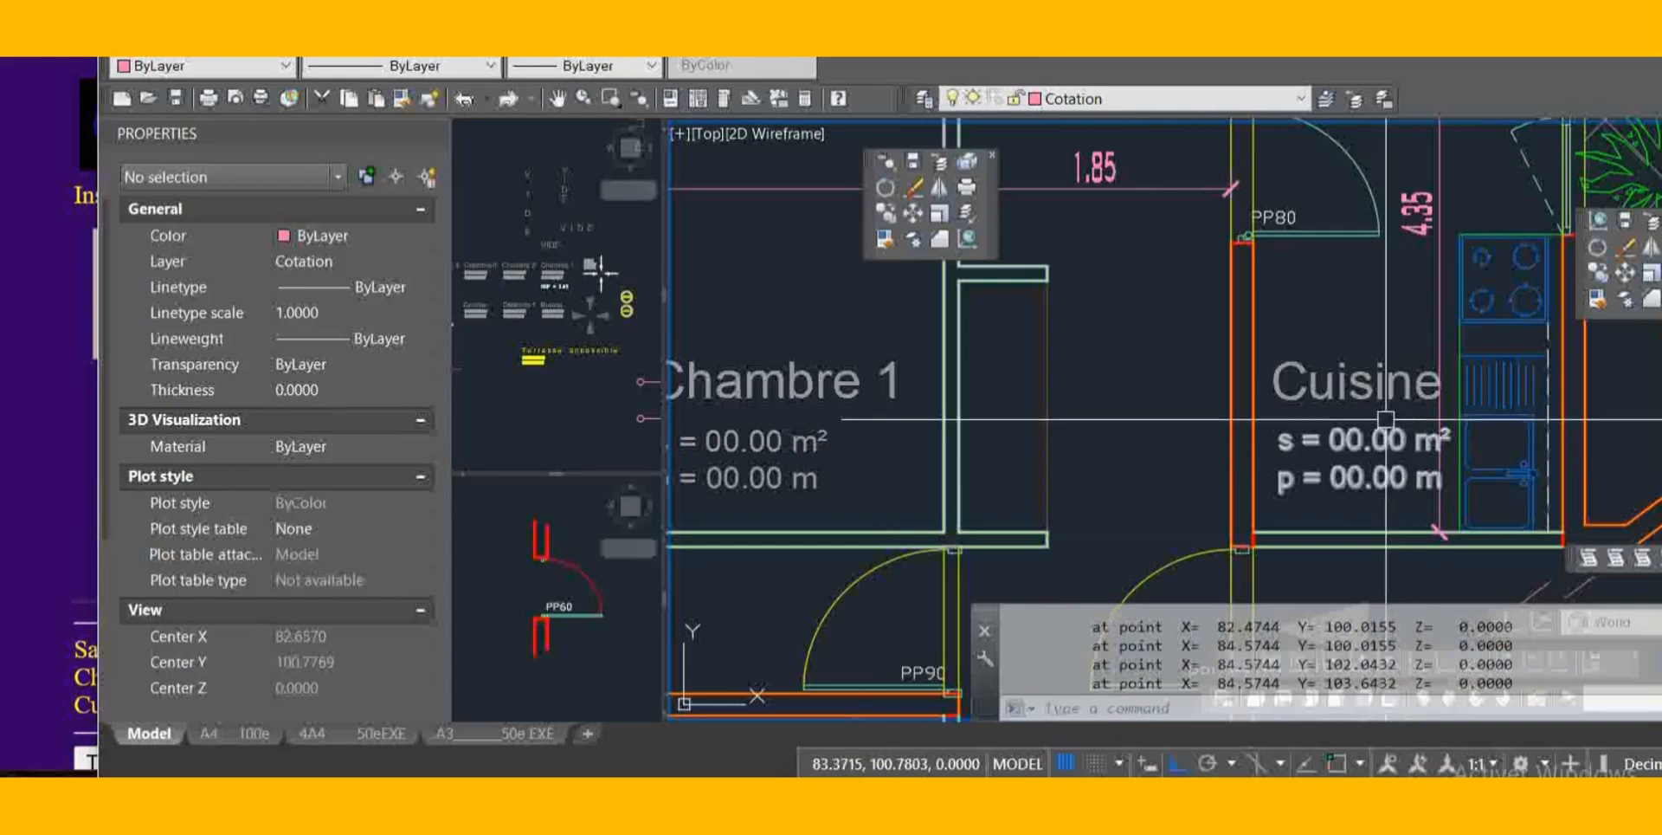
{"action": "left_click", "coordinate": [1377, 433]}
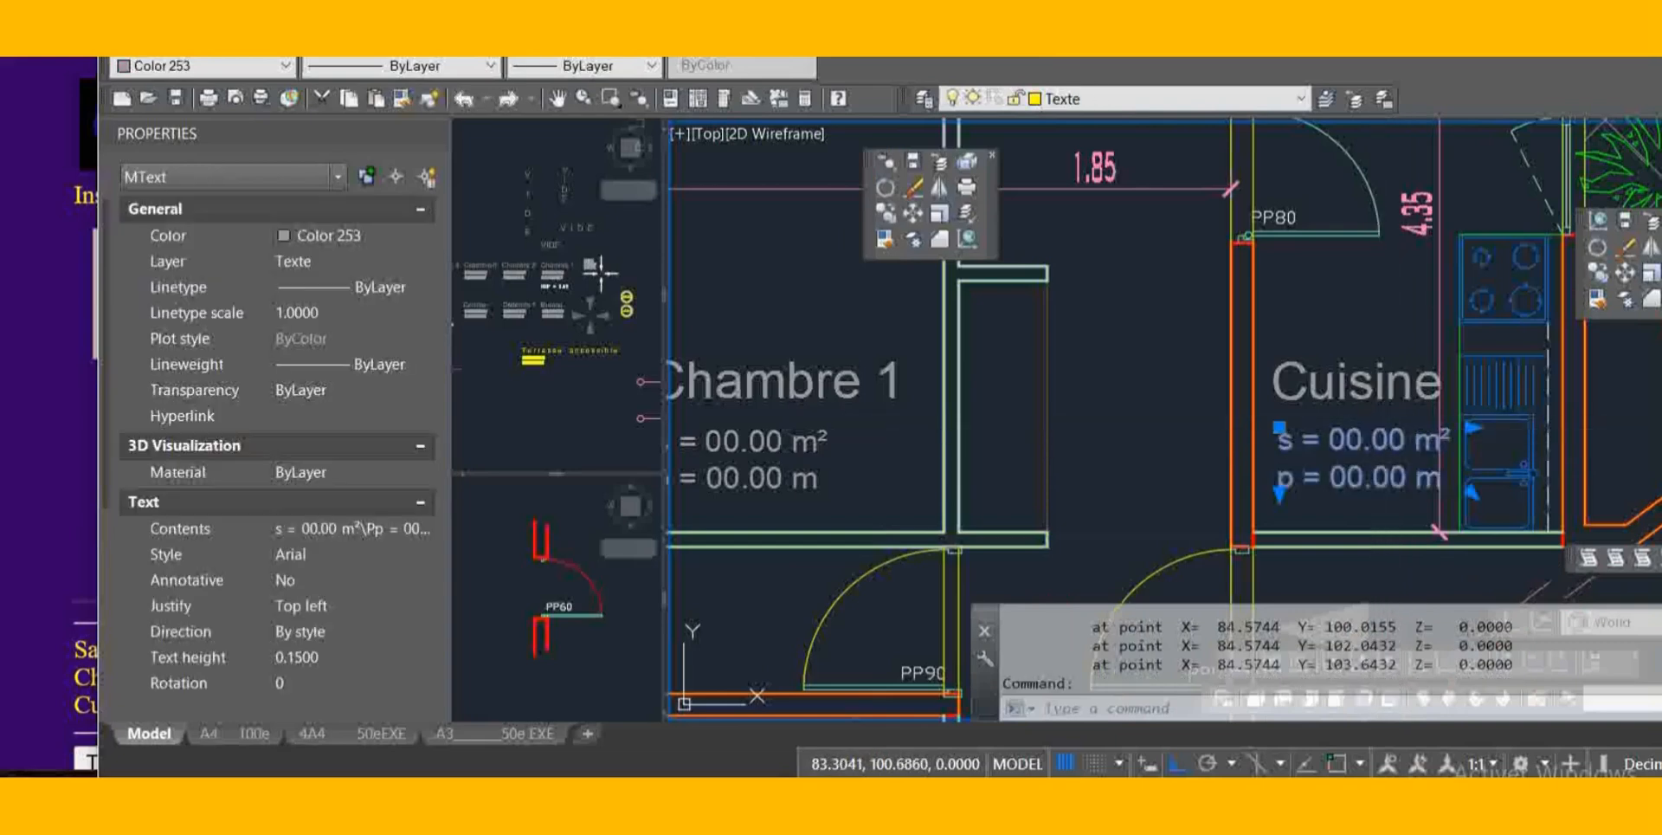
{"action": "double_click", "coordinate": [1376, 437]}
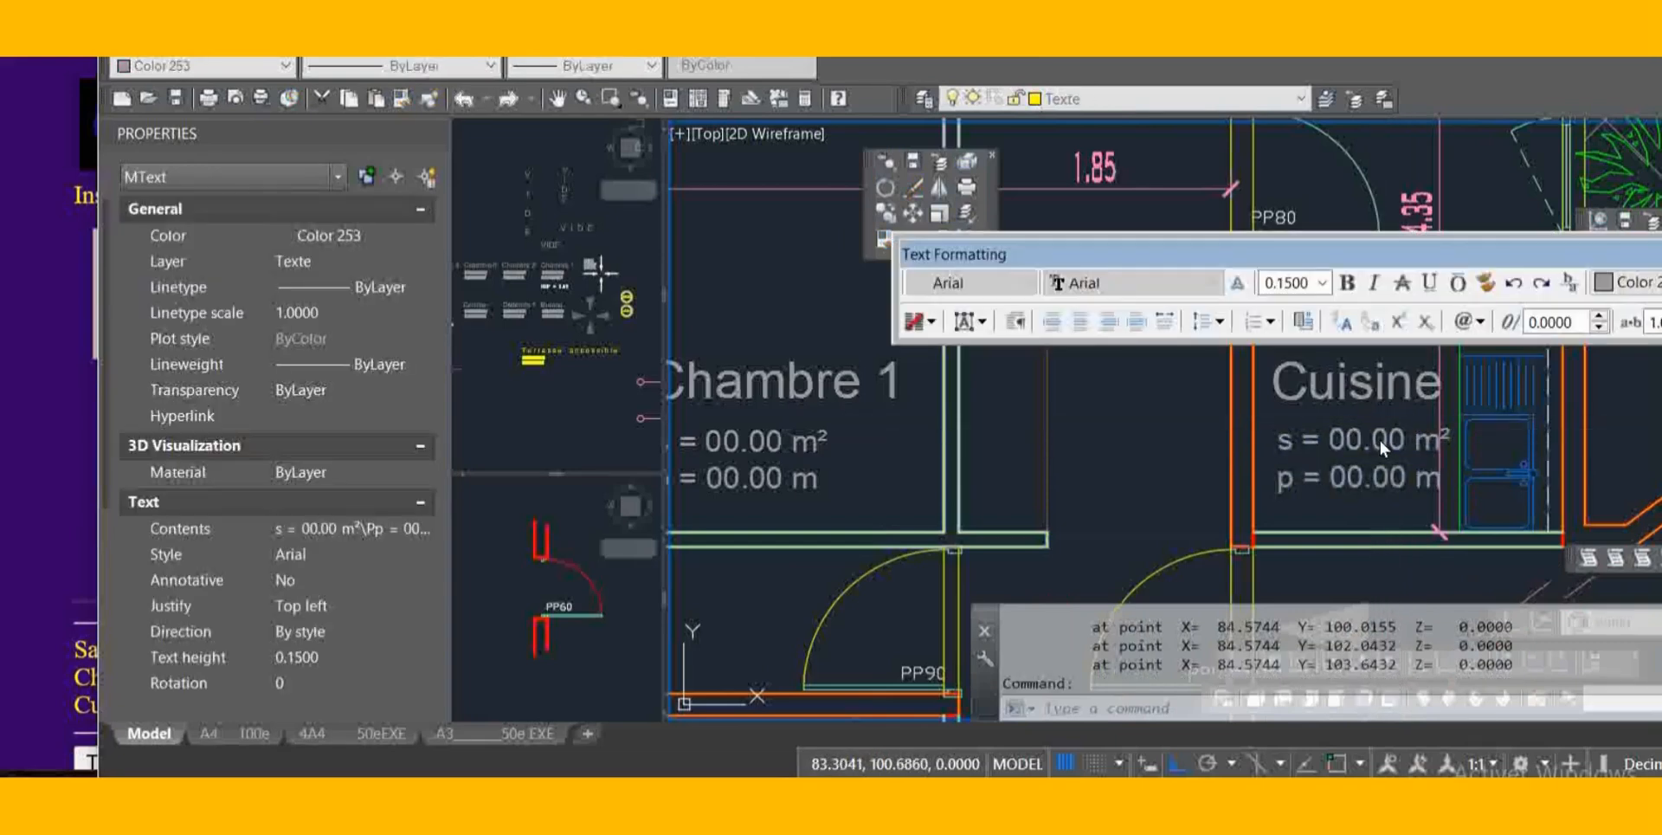
{"action": "left_click_drag", "start_coordinate": [1460, 478], "coordinate": [1250, 437]}
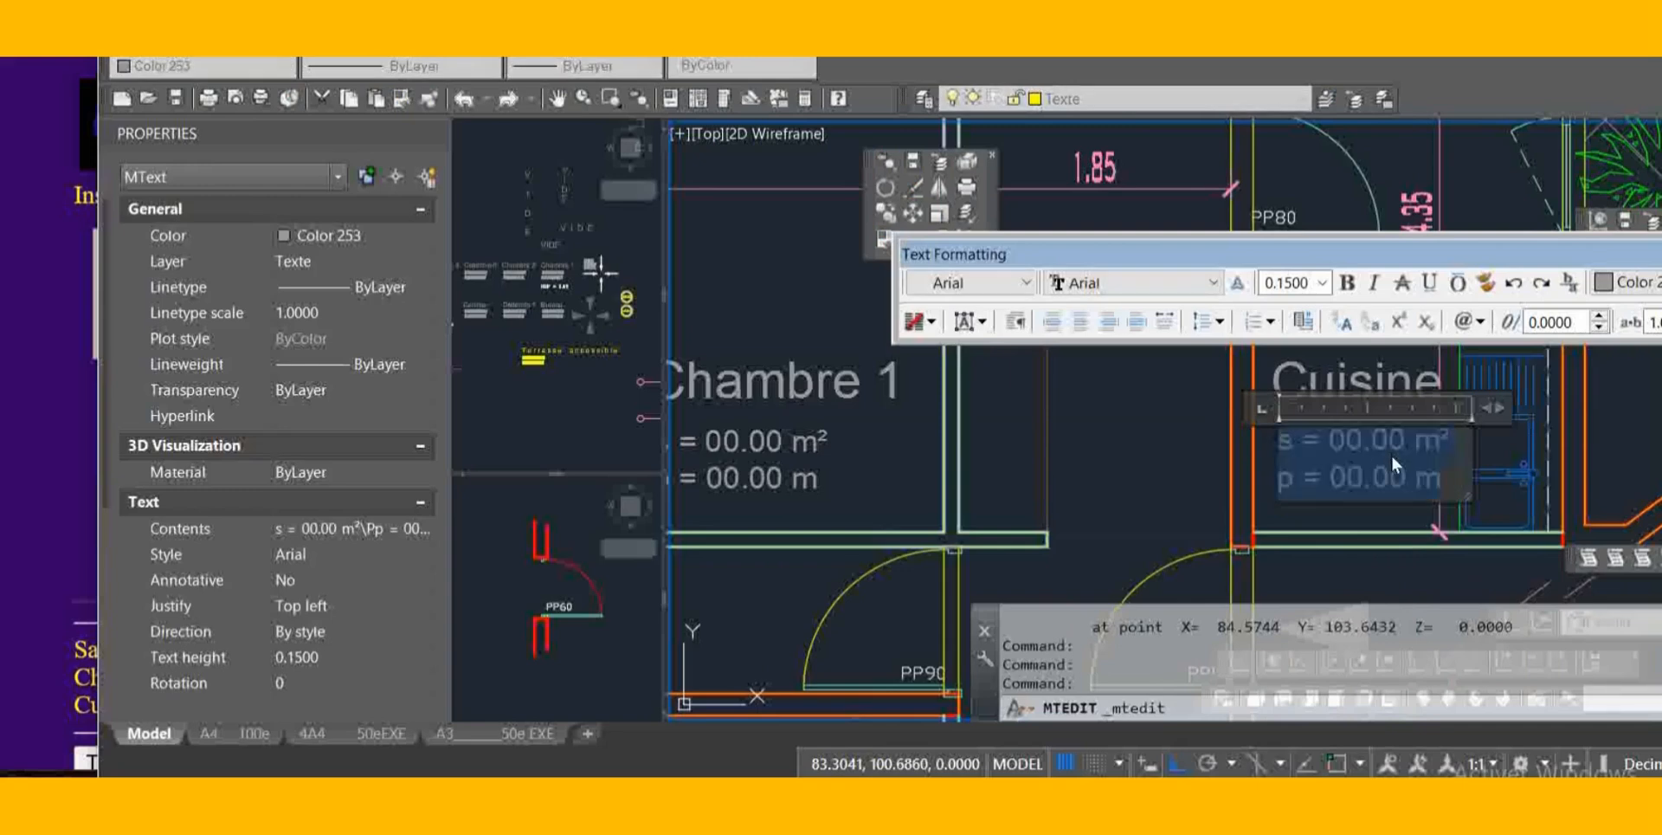
{"action": "key", "text": "ctrl+v"}
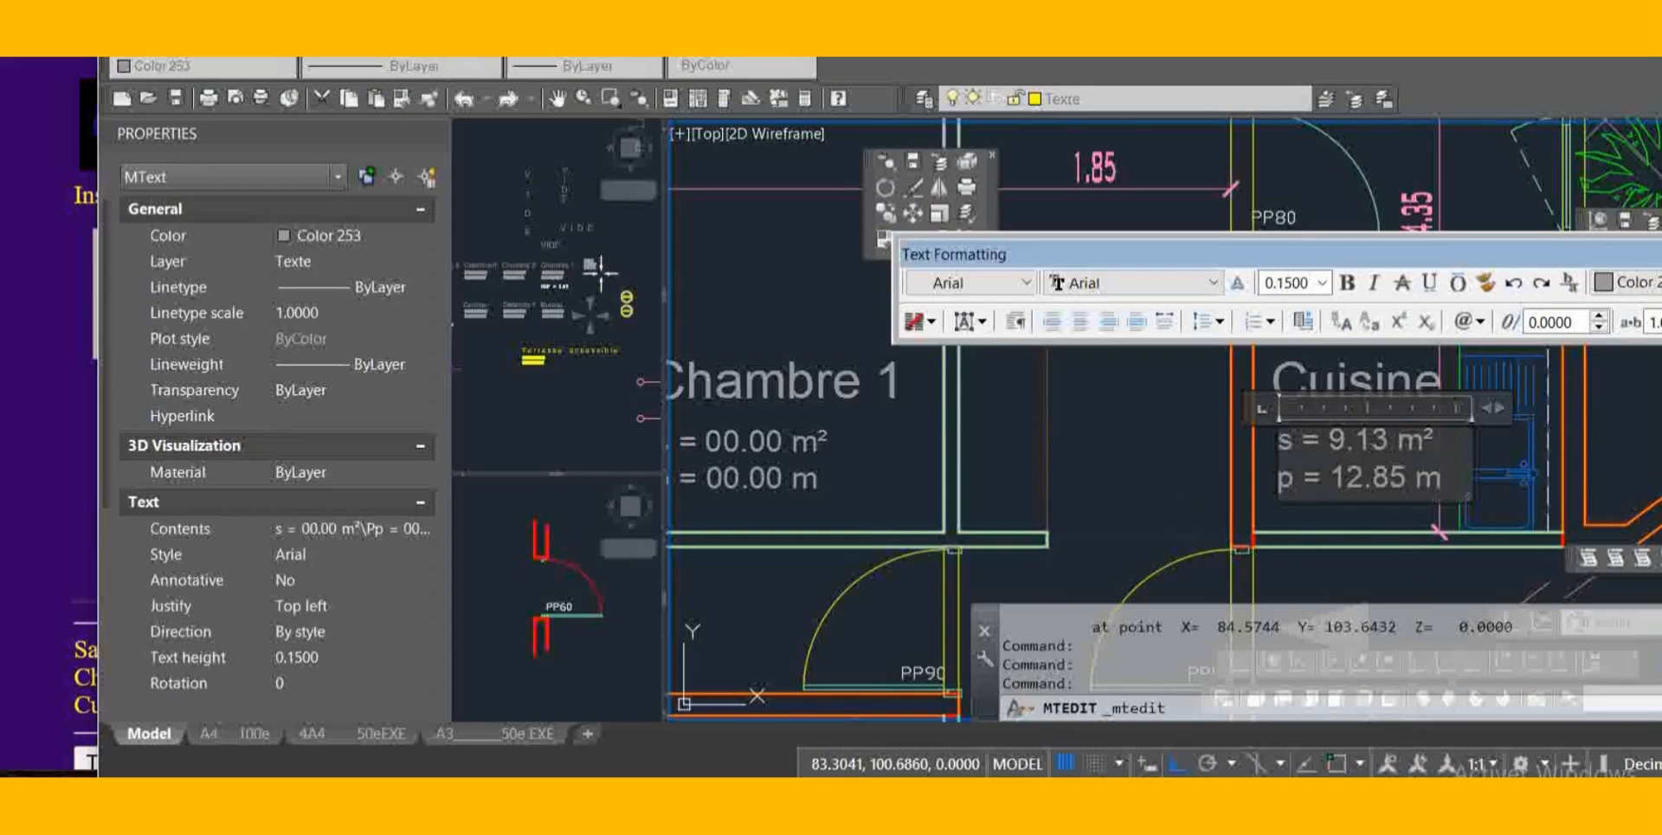
{"action": "left_click", "coordinate": [1156, 486]}
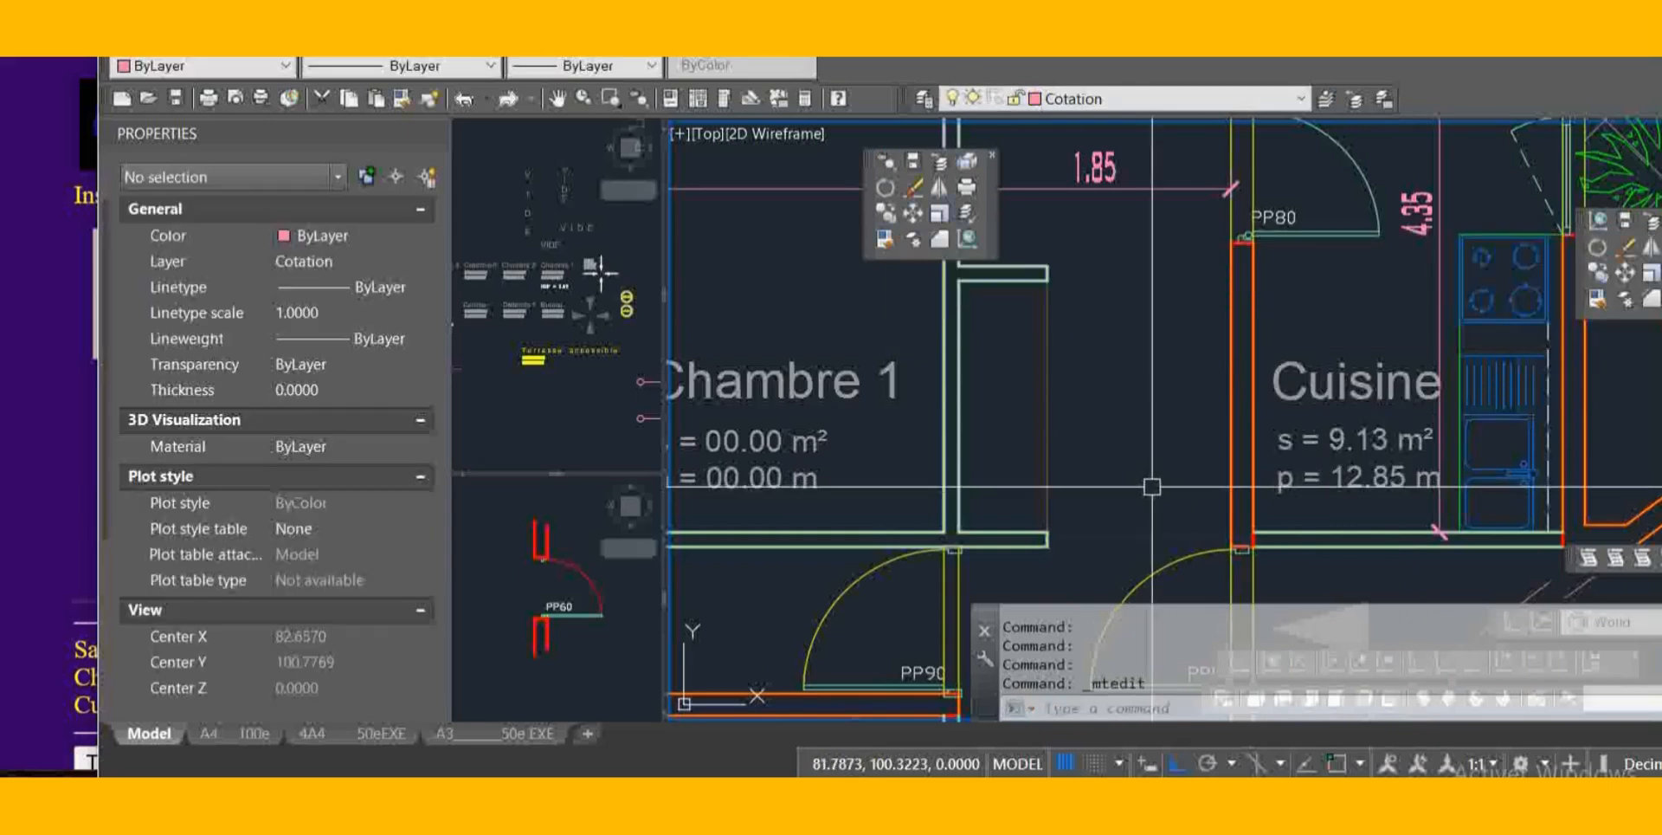
Switch to the Appli Surfaces Plans Archi page, transfer the three-room surface list into the output box, and return to AutoCAD
{"action": "left_click", "coordinate": [68, 511]}
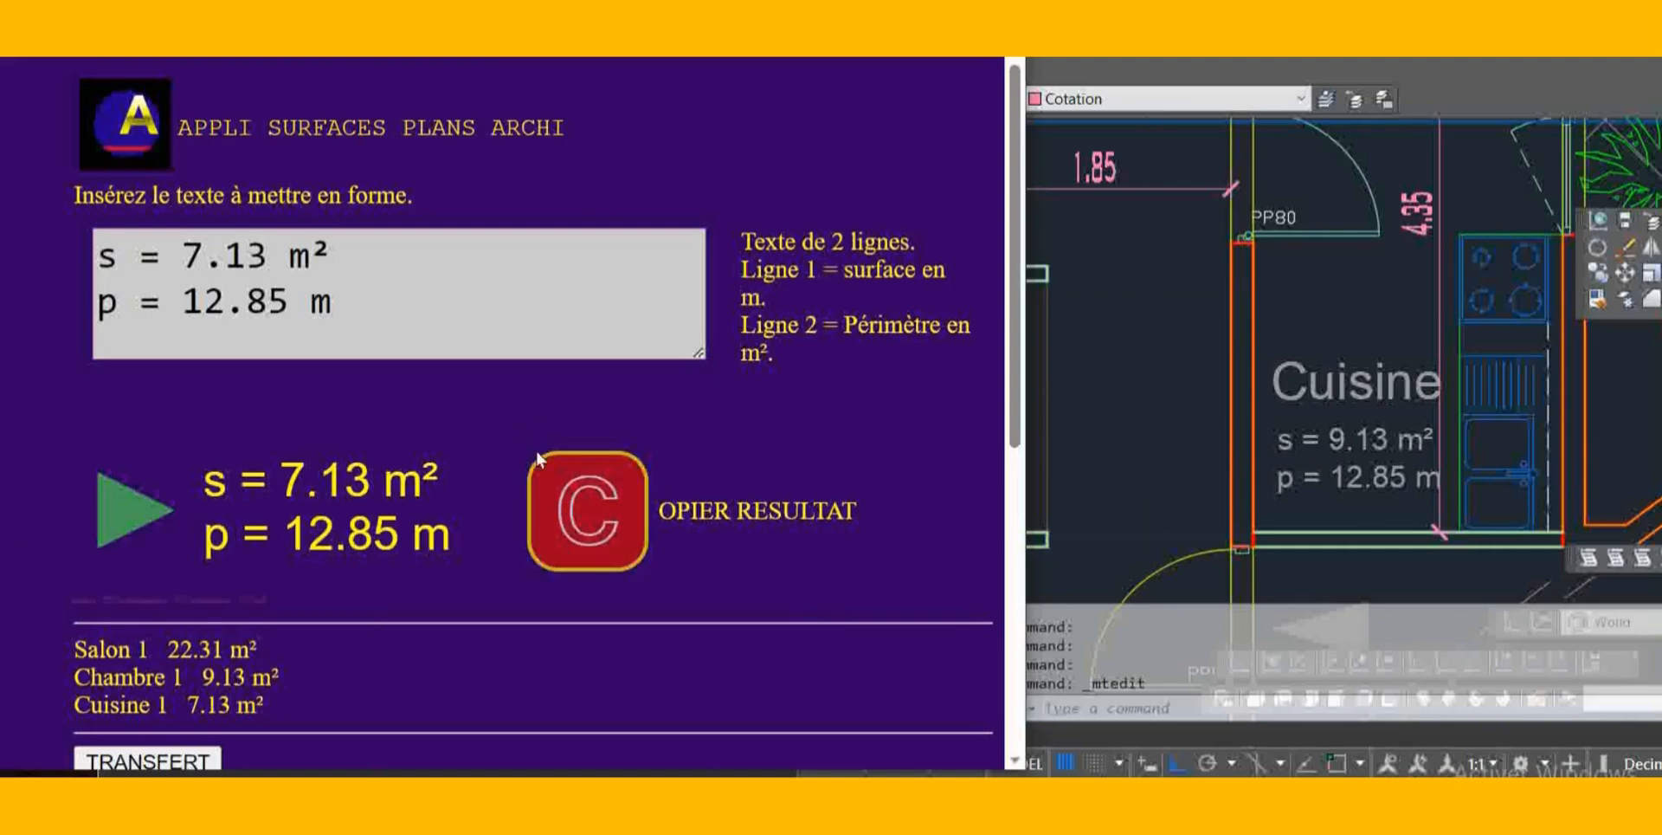
{"action": "scroll", "coordinate": [531, 434], "scroll_direction": "down", "scroll_amount": 6}
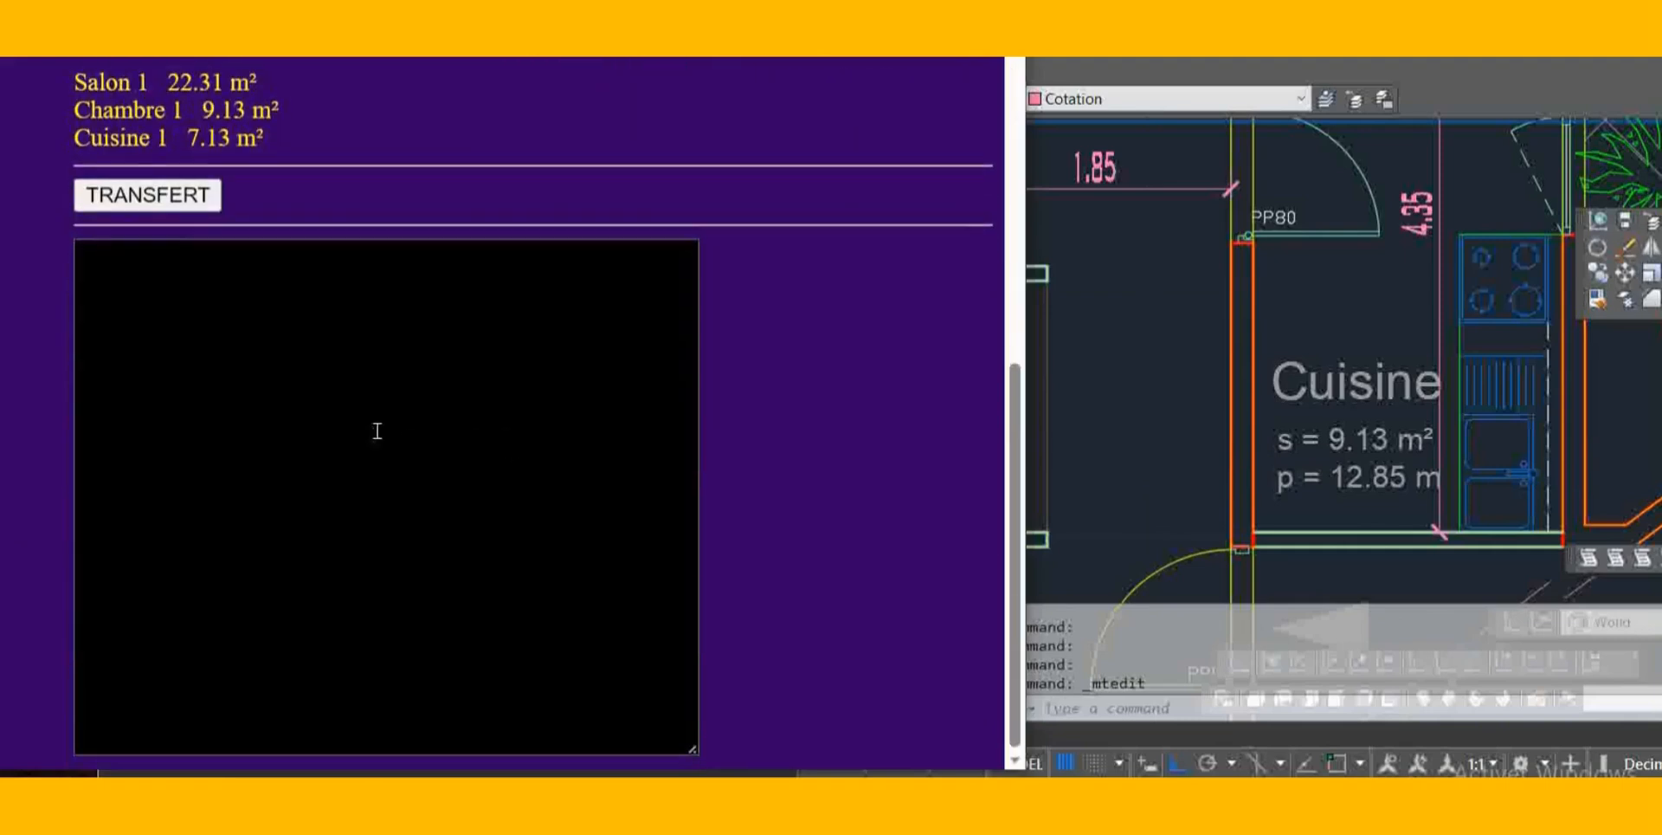
{"action": "scroll", "coordinate": [127, 204], "scroll_direction": "up", "scroll_amount": 1}
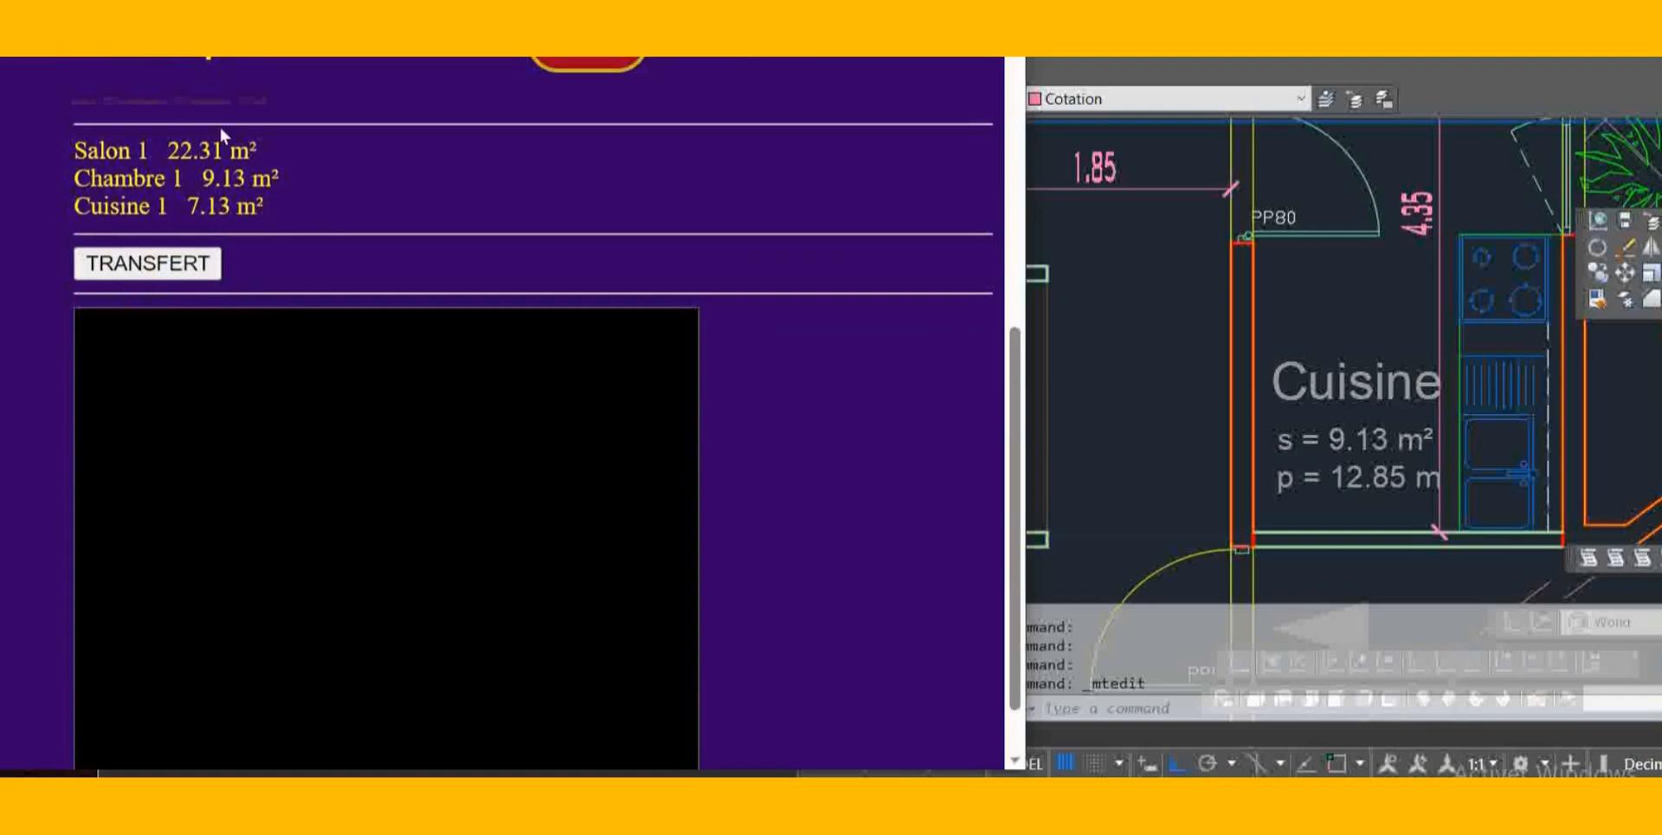
{"action": "left_click", "coordinate": [201, 273]}
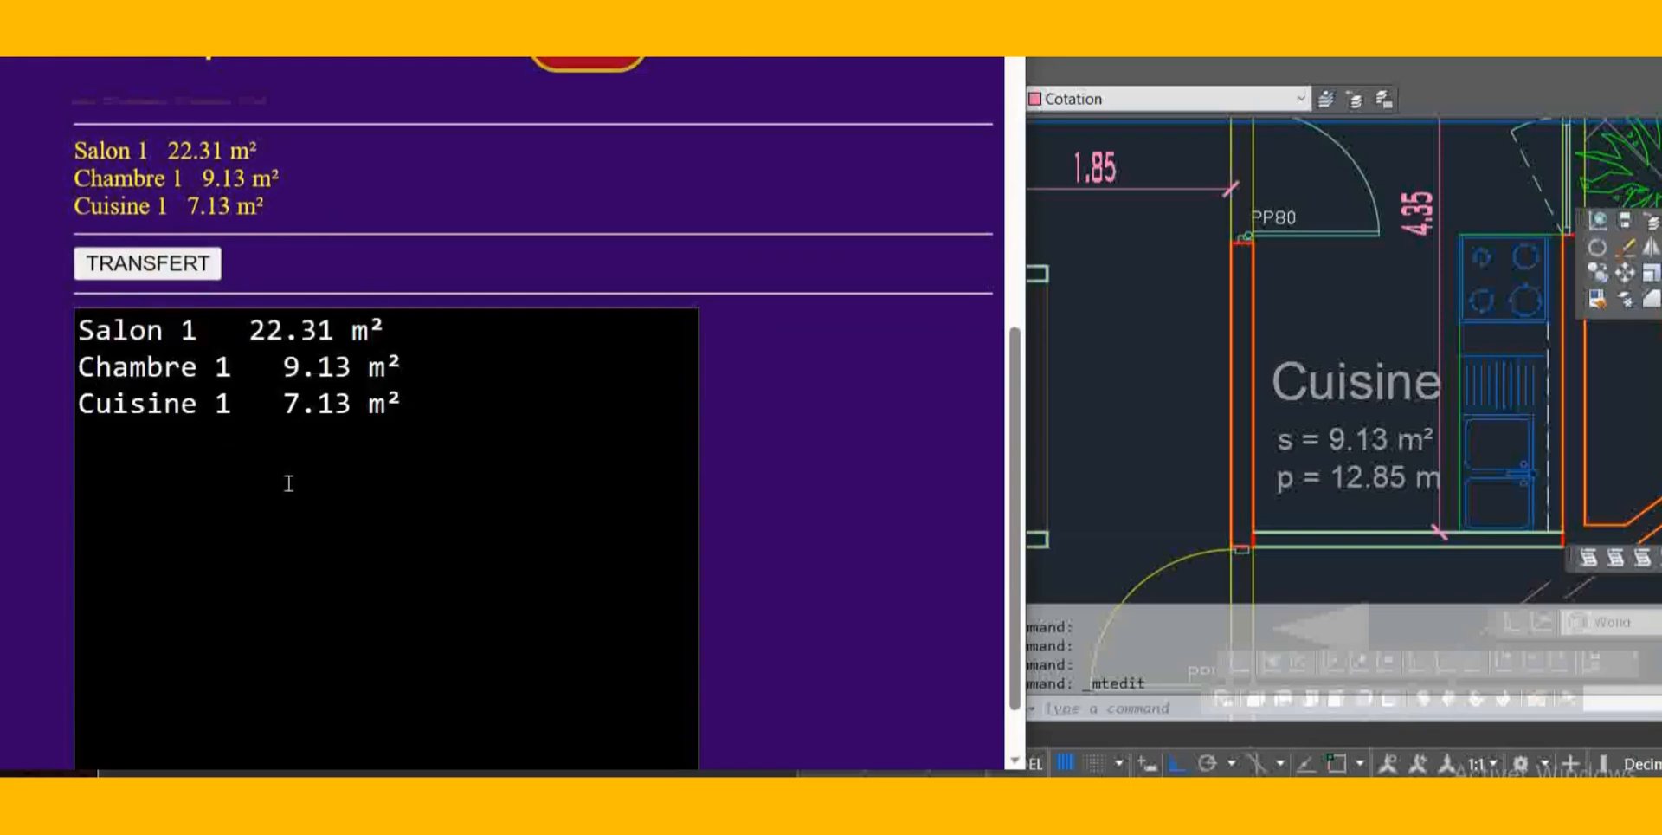
{"action": "left_click", "coordinate": [162, 266]}
{"action": "left_click_drag", "start_coordinate": [82, 403], "coordinate": [479, 401]}
{"action": "scroll", "coordinate": [648, 384], "scroll_direction": "down", "scroll_amount": 1}
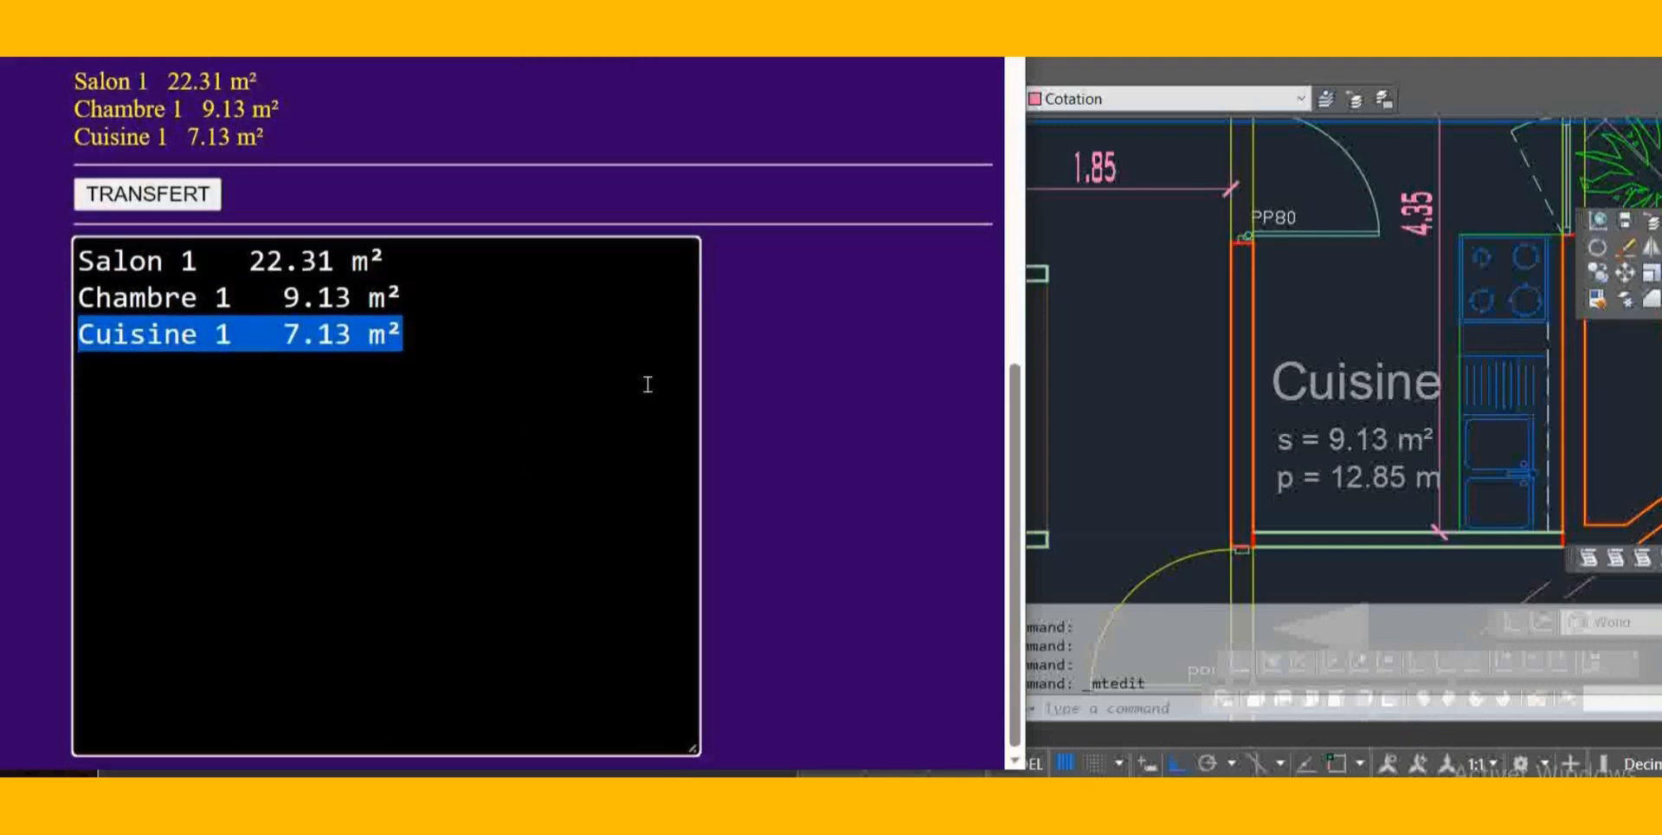
{"action": "scroll", "coordinate": [638, 416], "scroll_direction": "up", "scroll_amount": 2}
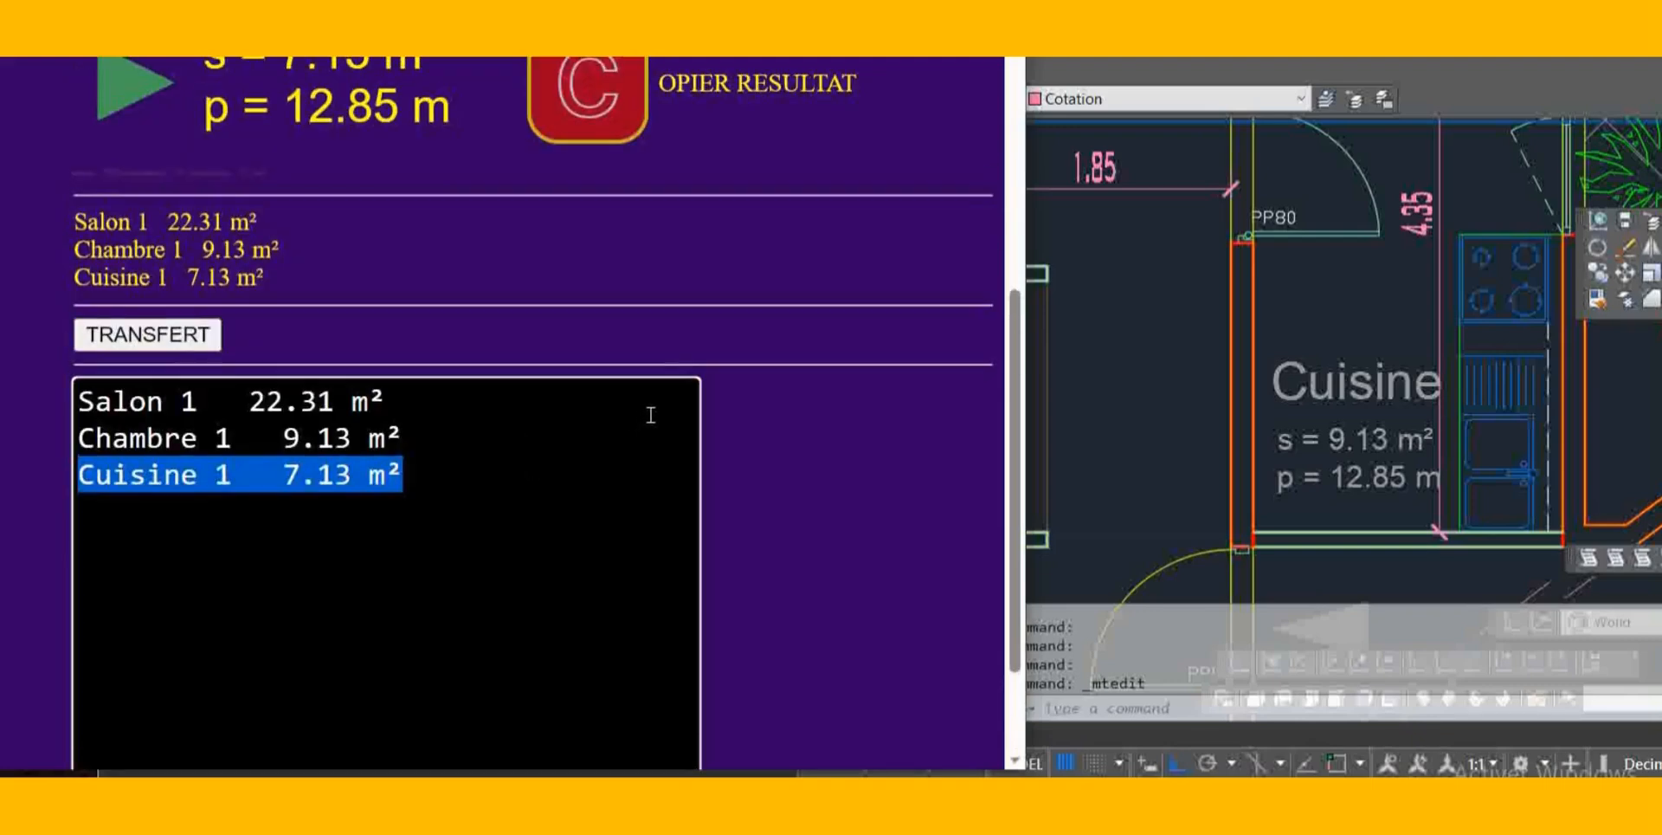
{"action": "left_click", "coordinate": [870, 394]}
{"action": "scroll", "coordinate": [874, 414], "scroll_direction": "up", "scroll_amount": 4}
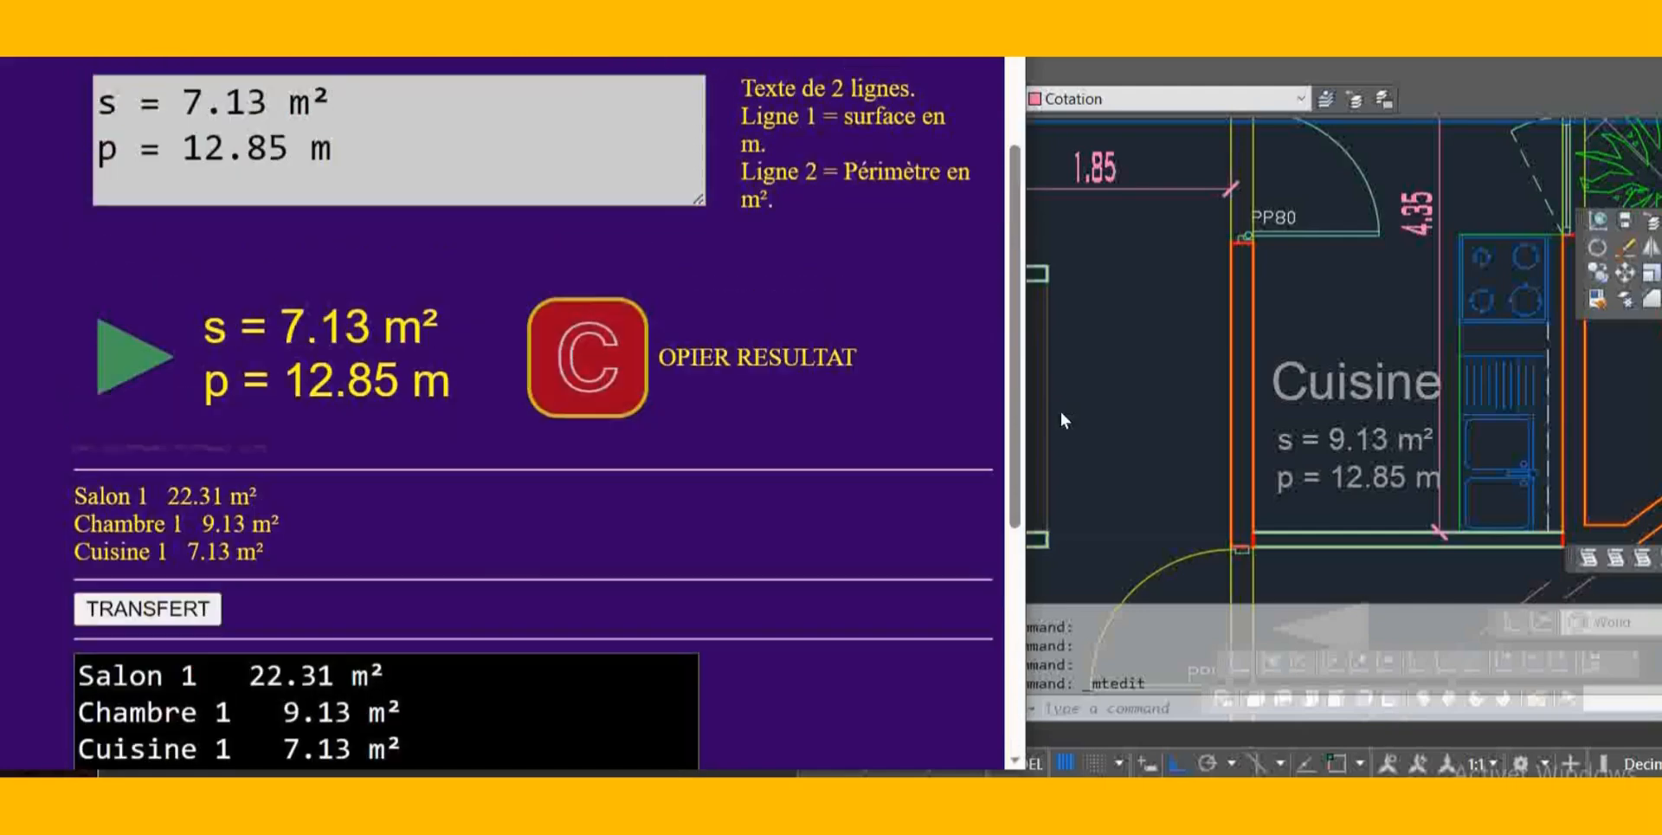
{"action": "left_click", "coordinate": [1326, 374]}
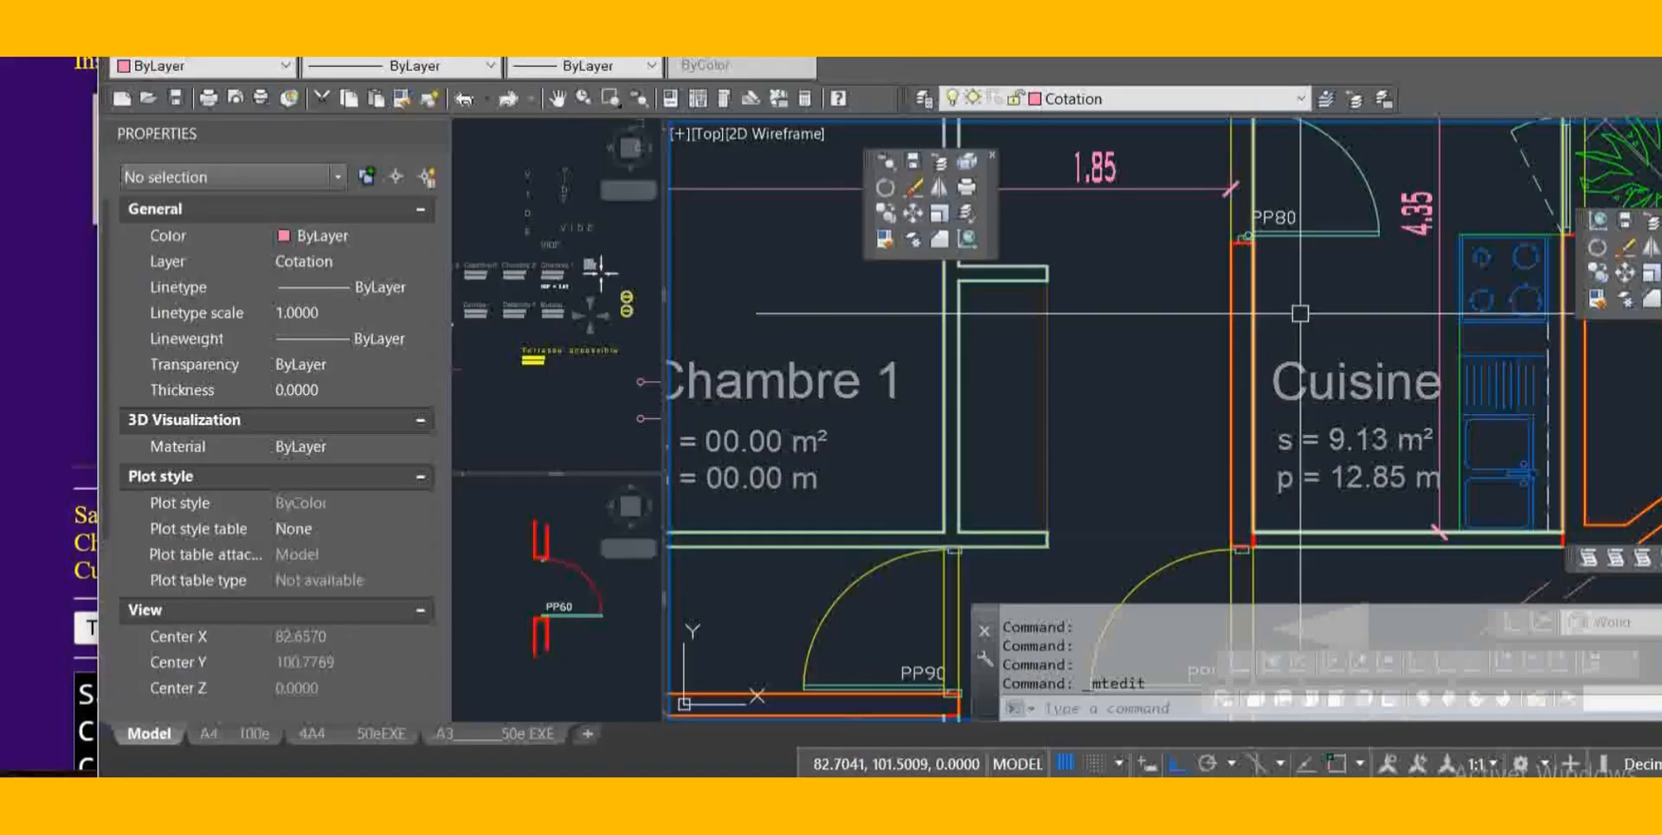
List the properties of Chambre 1's boundary polyline and copy its area and perimeter lines
{"action": "scroll", "coordinate": [1416, 330], "scroll_direction": "down", "scroll_amount": 3}
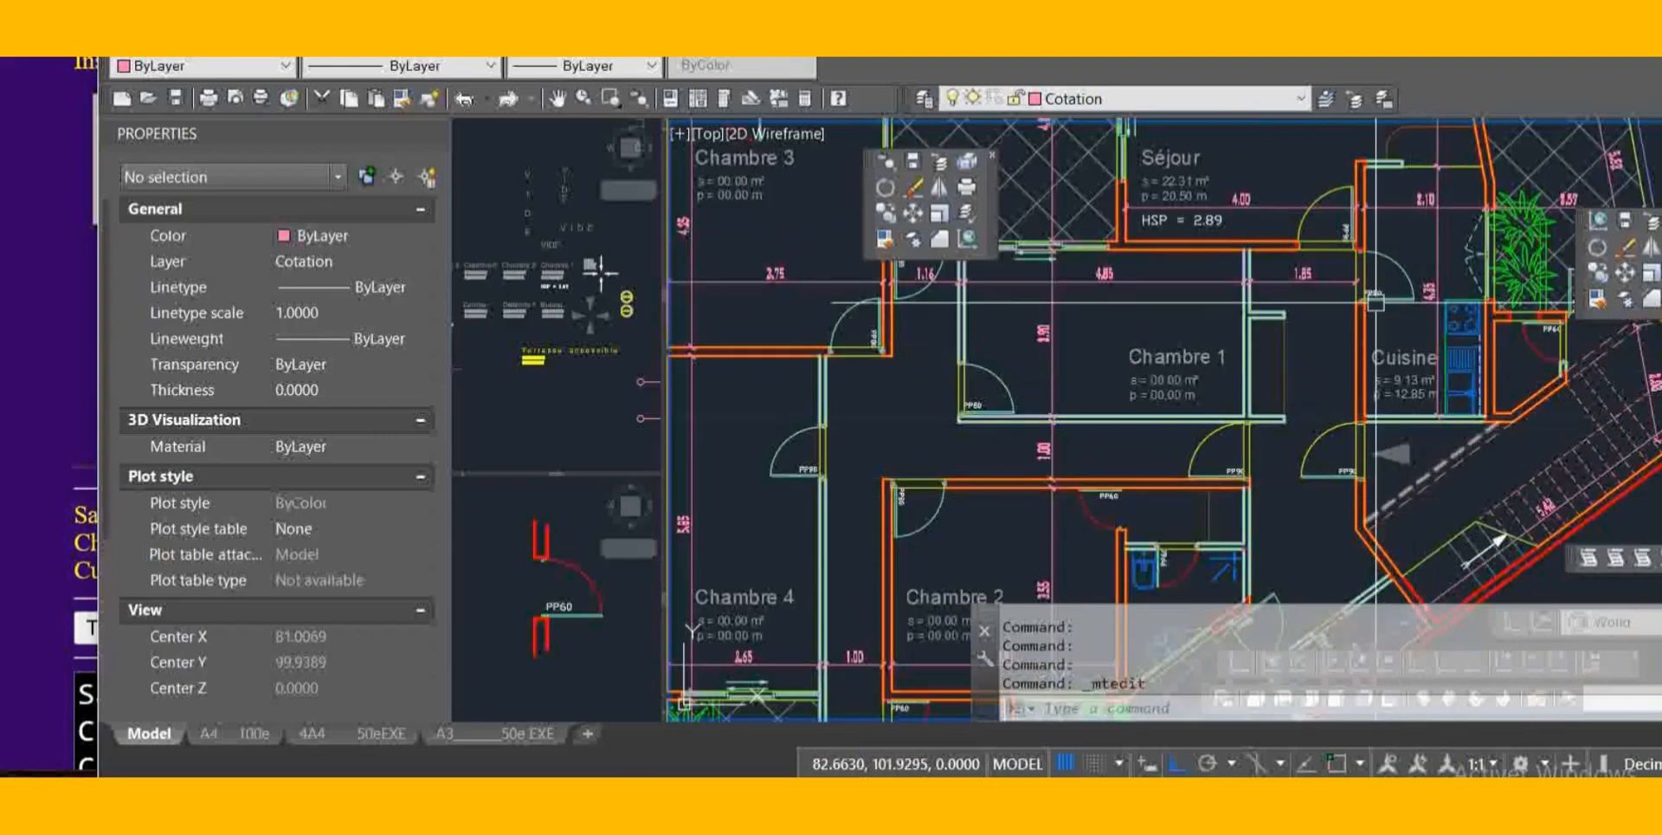
{"action": "scroll", "coordinate": [1380, 324], "scroll_direction": "down", "scroll_amount": 2}
{"action": "scroll", "coordinate": [1215, 275], "scroll_direction": "up", "scroll_amount": 3}
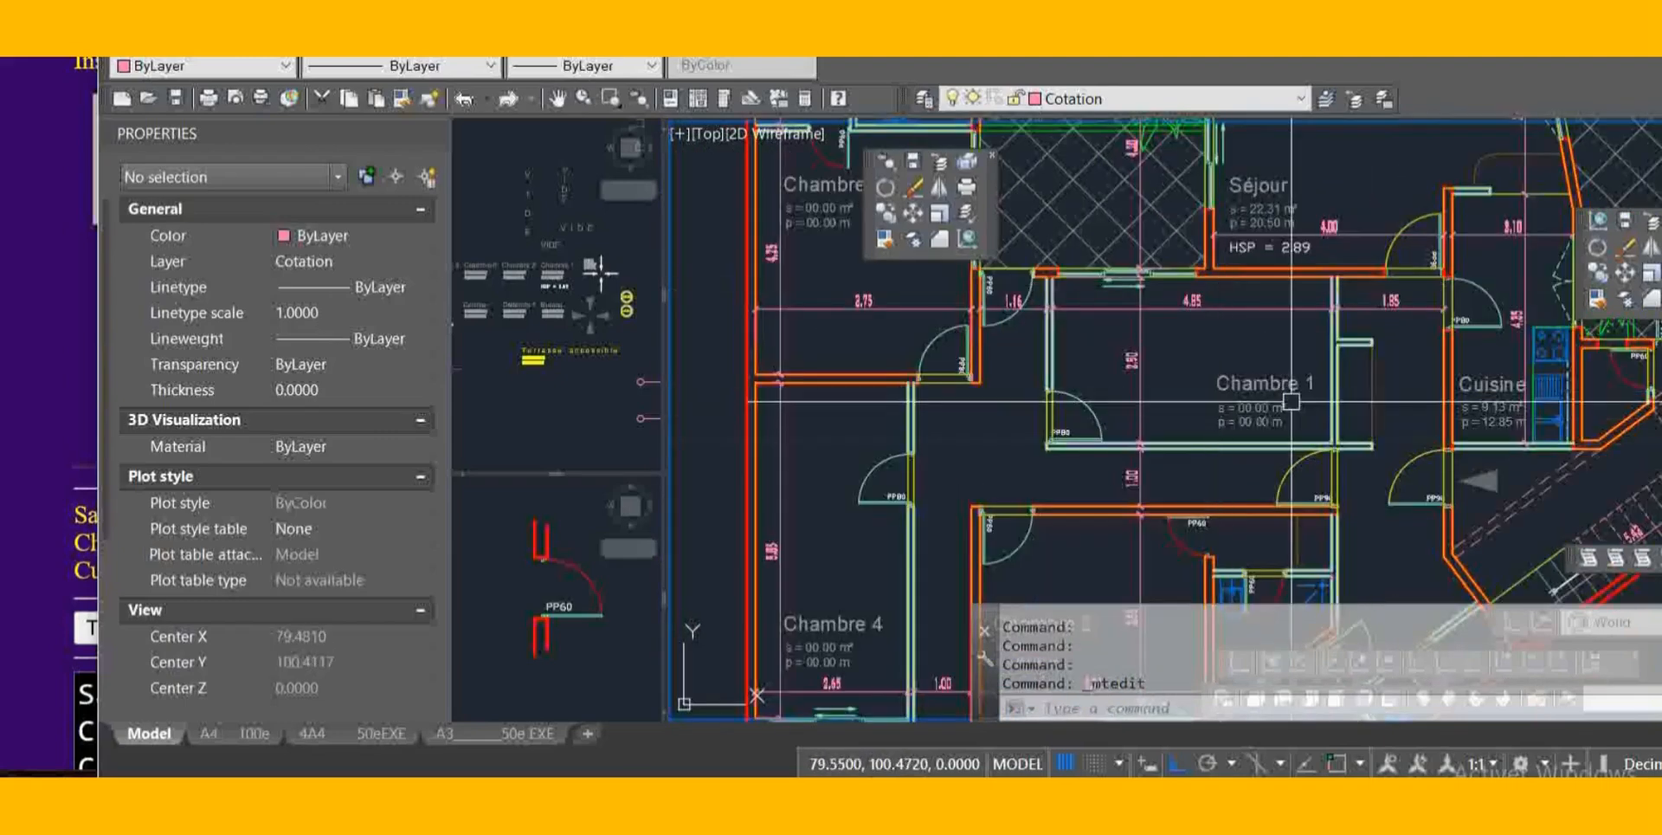
{"action": "scroll", "coordinate": [1212, 407], "scroll_direction": "up", "scroll_amount": 2}
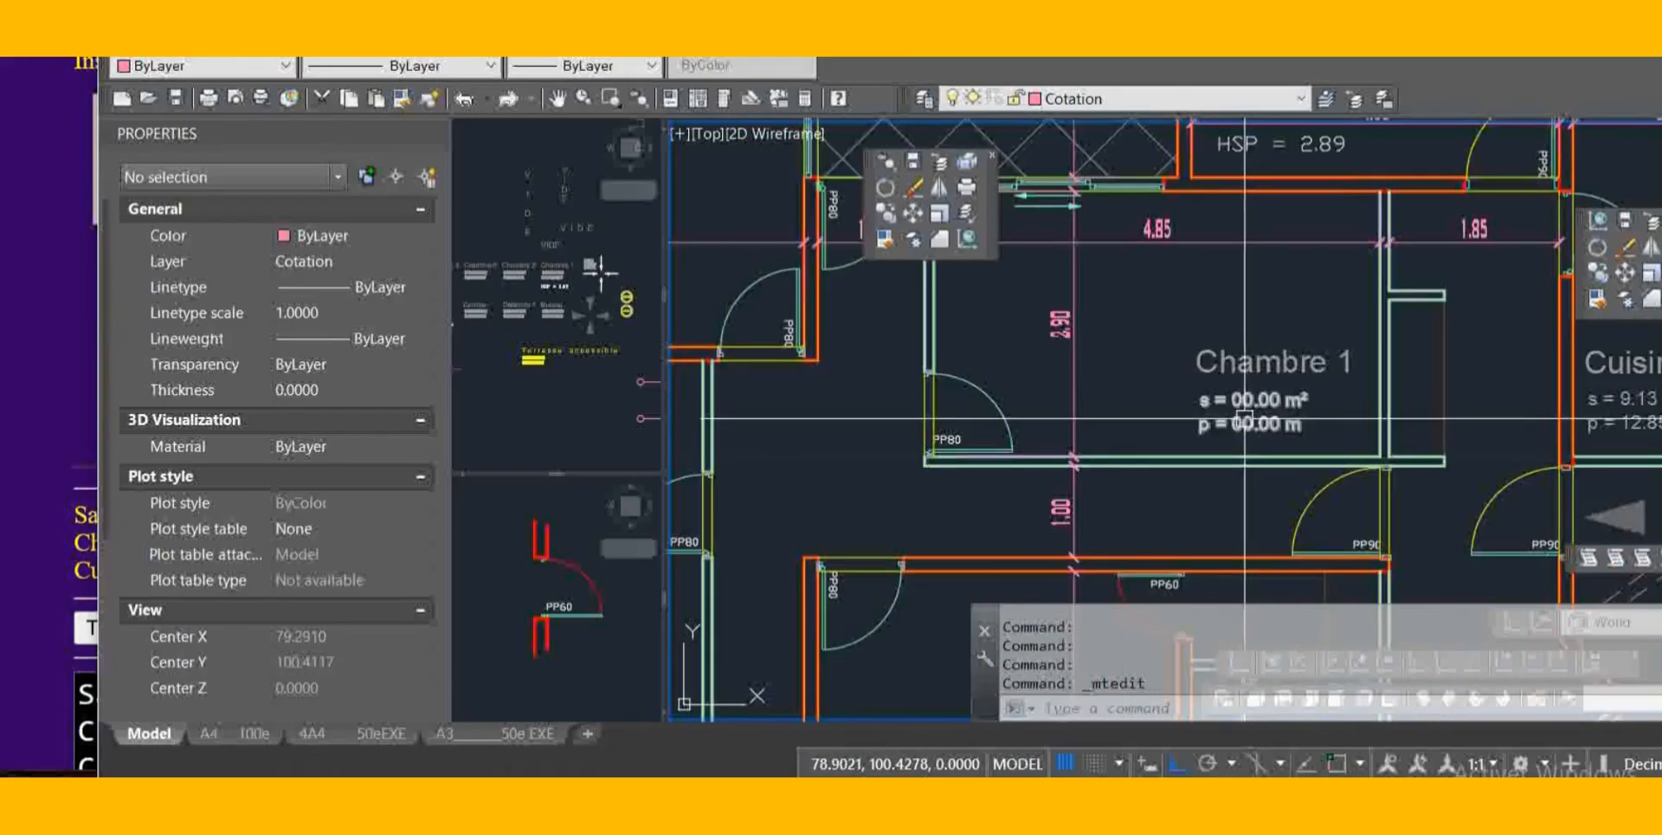
{"action": "scroll", "coordinate": [1285, 451], "scroll_direction": "down", "scroll_amount": 2}
{"action": "scroll", "coordinate": [1296, 350], "scroll_direction": "up", "scroll_amount": 2}
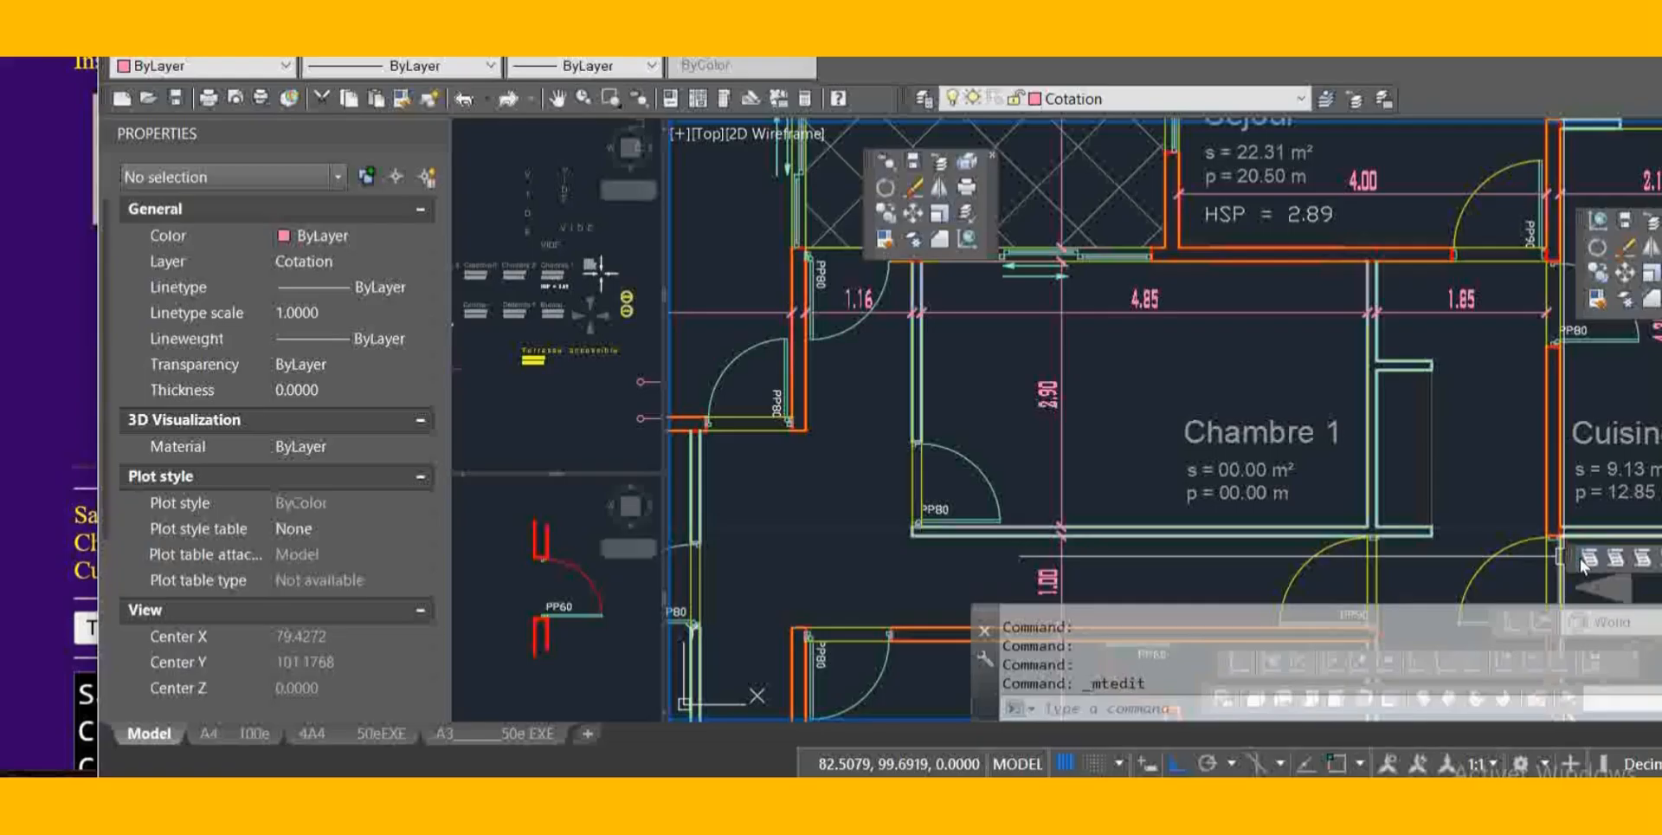
{"action": "left_click", "coordinate": [1493, 490]}
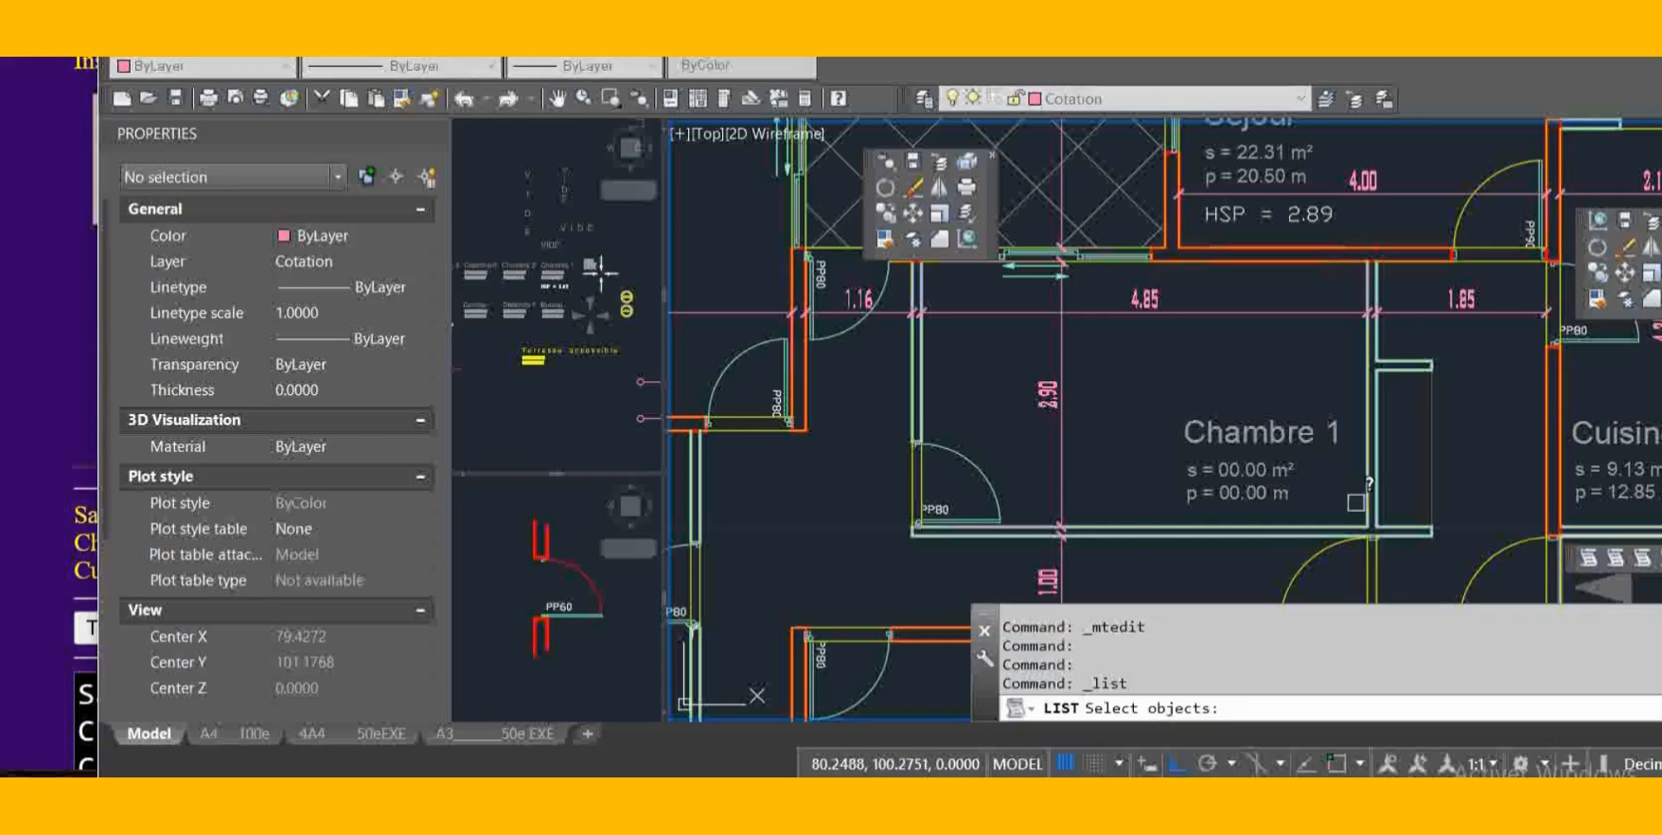
{"action": "left_click", "coordinate": [1151, 524]}
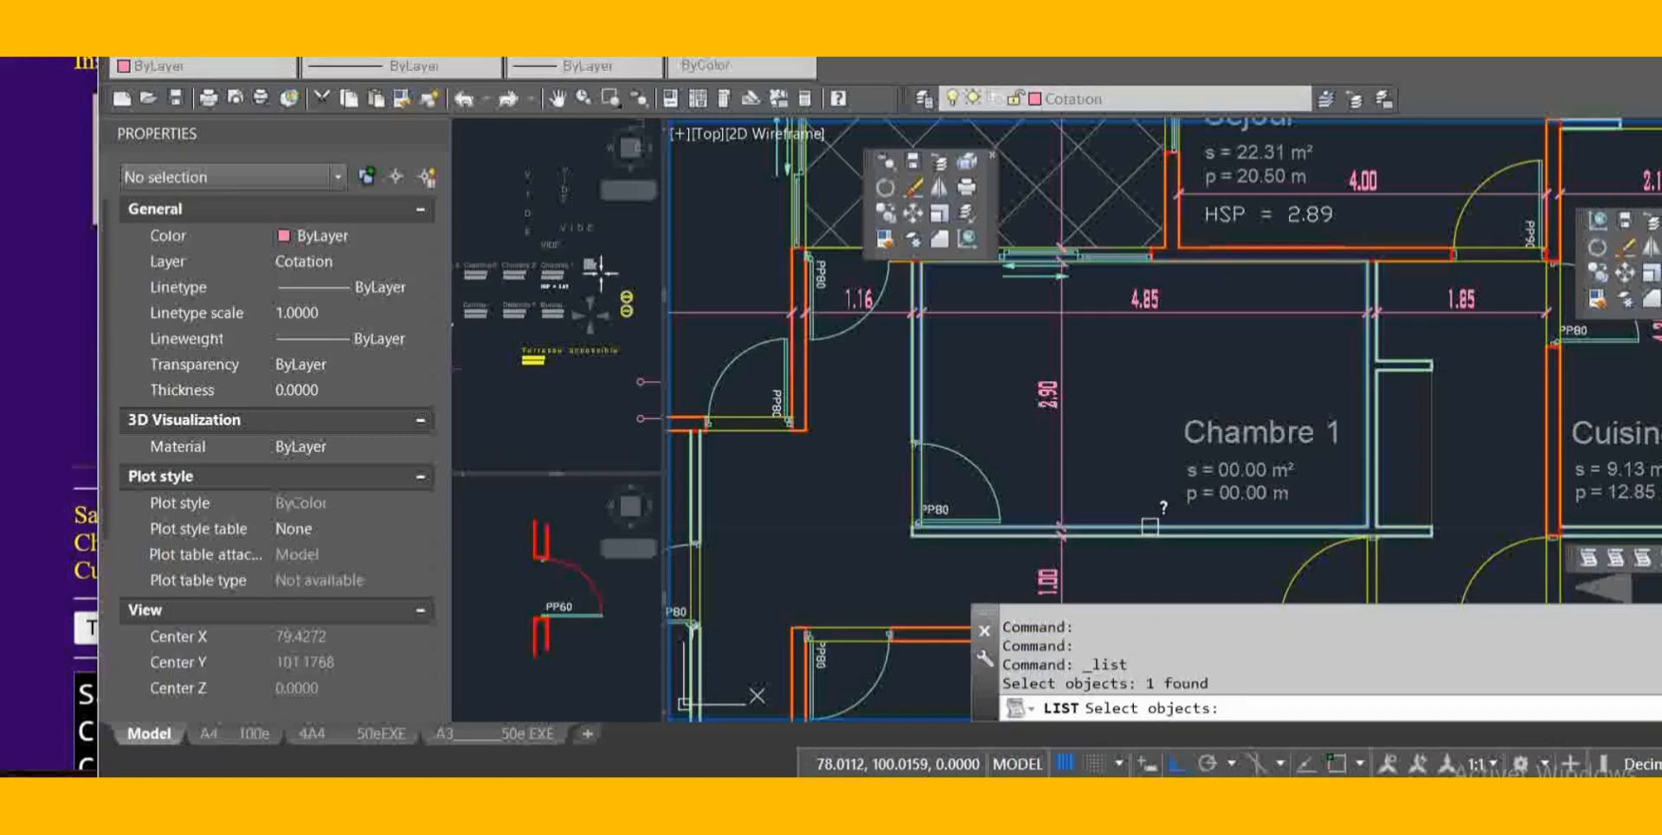
{"action": "key", "text": "Return"}
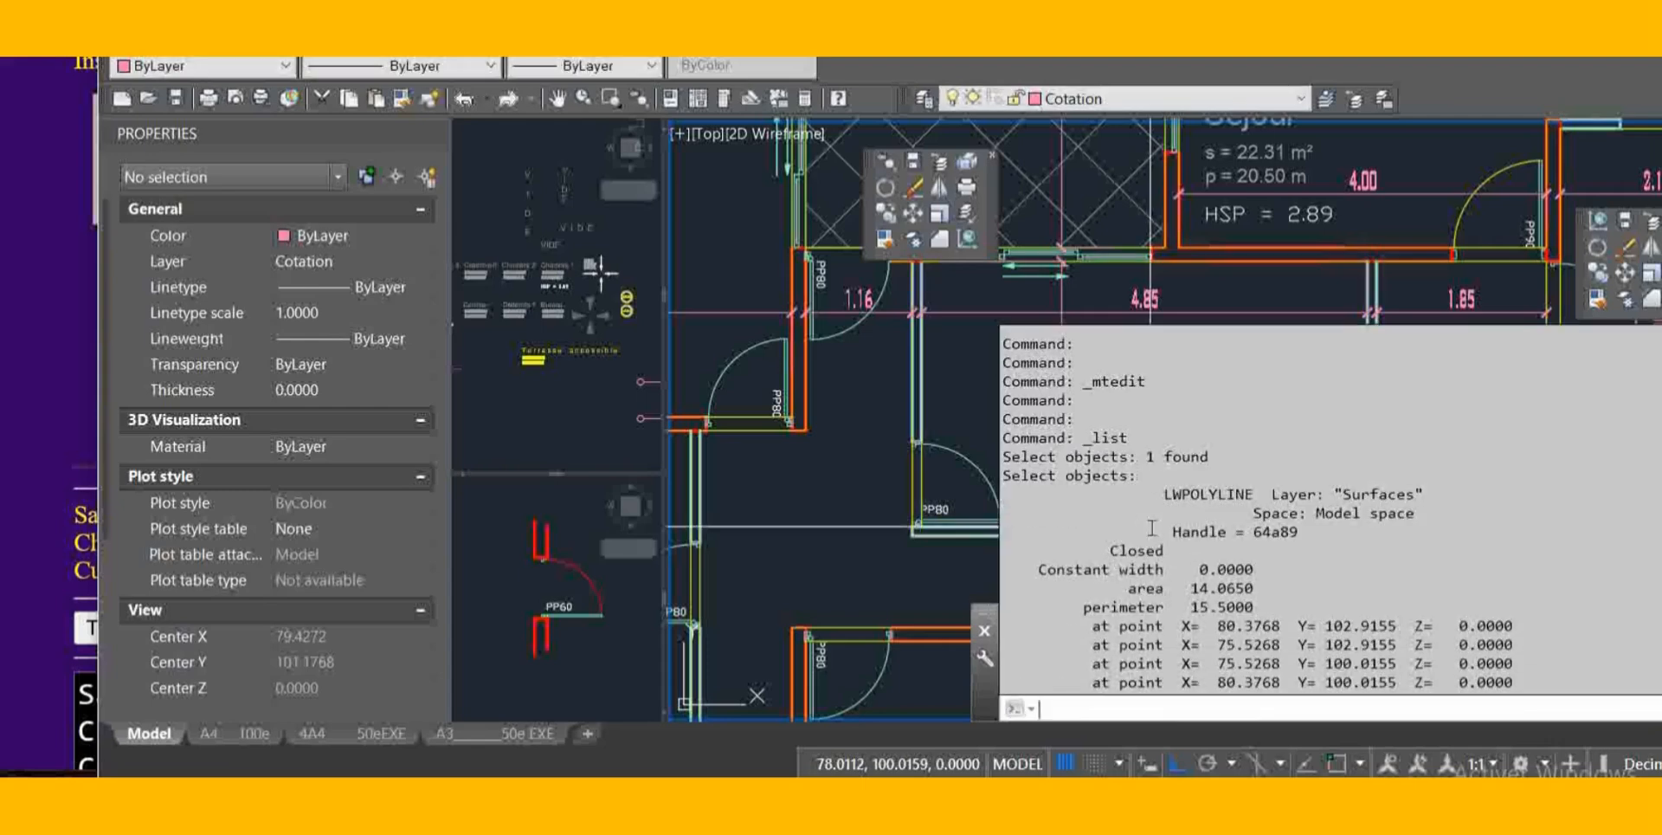
{"action": "left_click_drag", "start_coordinate": [1255, 607], "coordinate": [1049, 588]}
{"action": "key", "text": "ctrl+c"}
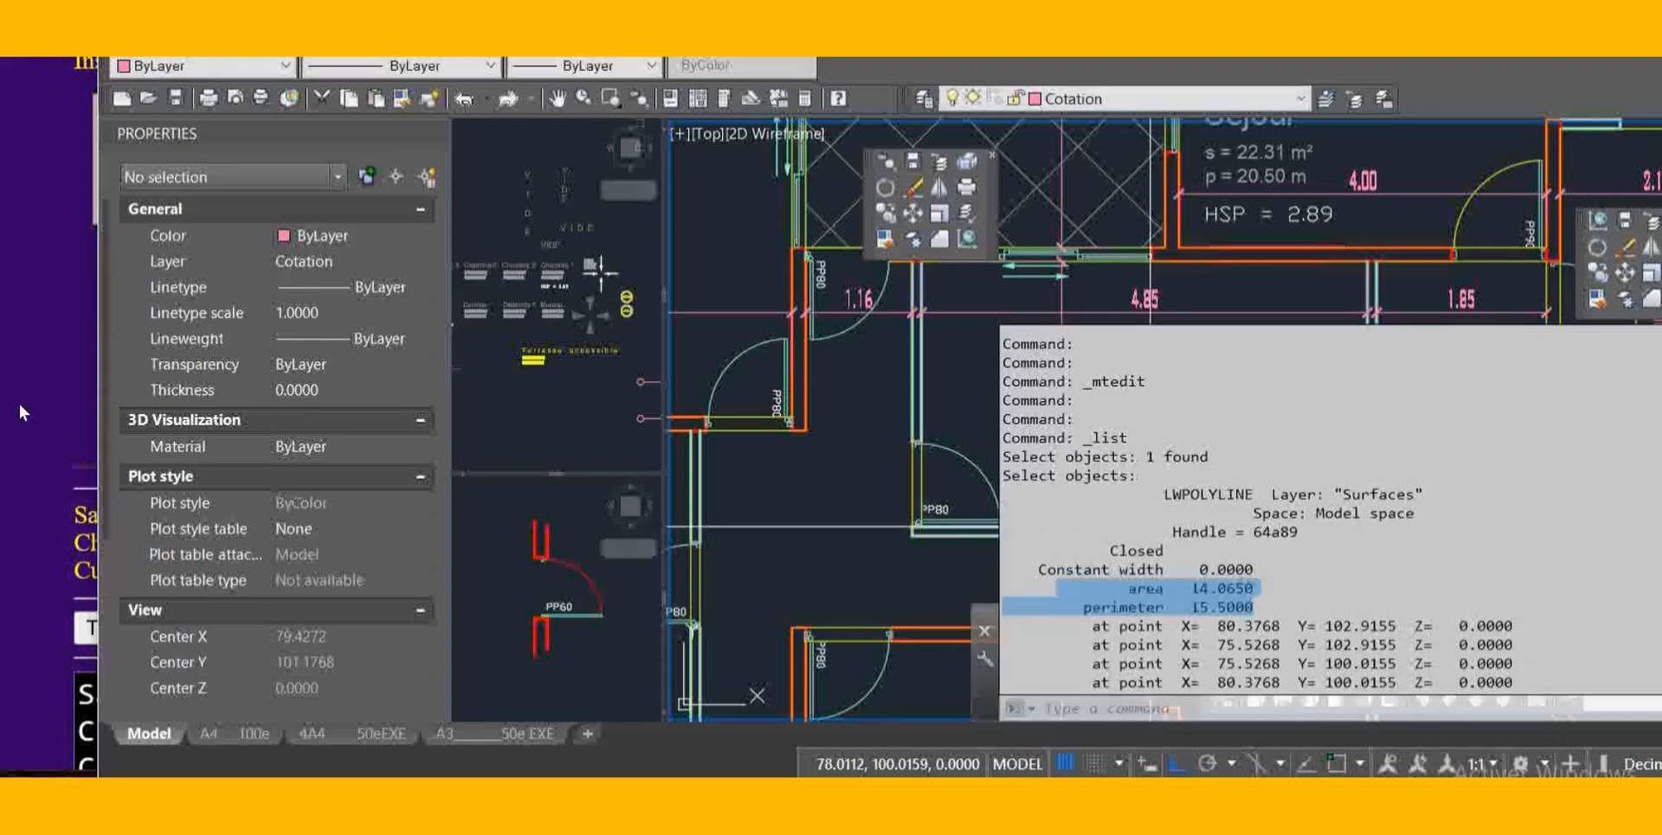
Switch to the Appli Surfaces Plans Archi page, paste Chambre 1's area and perimeter lines, format them and copy the result
{"action": "left_click", "coordinate": [19, 402]}
{"action": "left_click", "coordinate": [413, 161]}
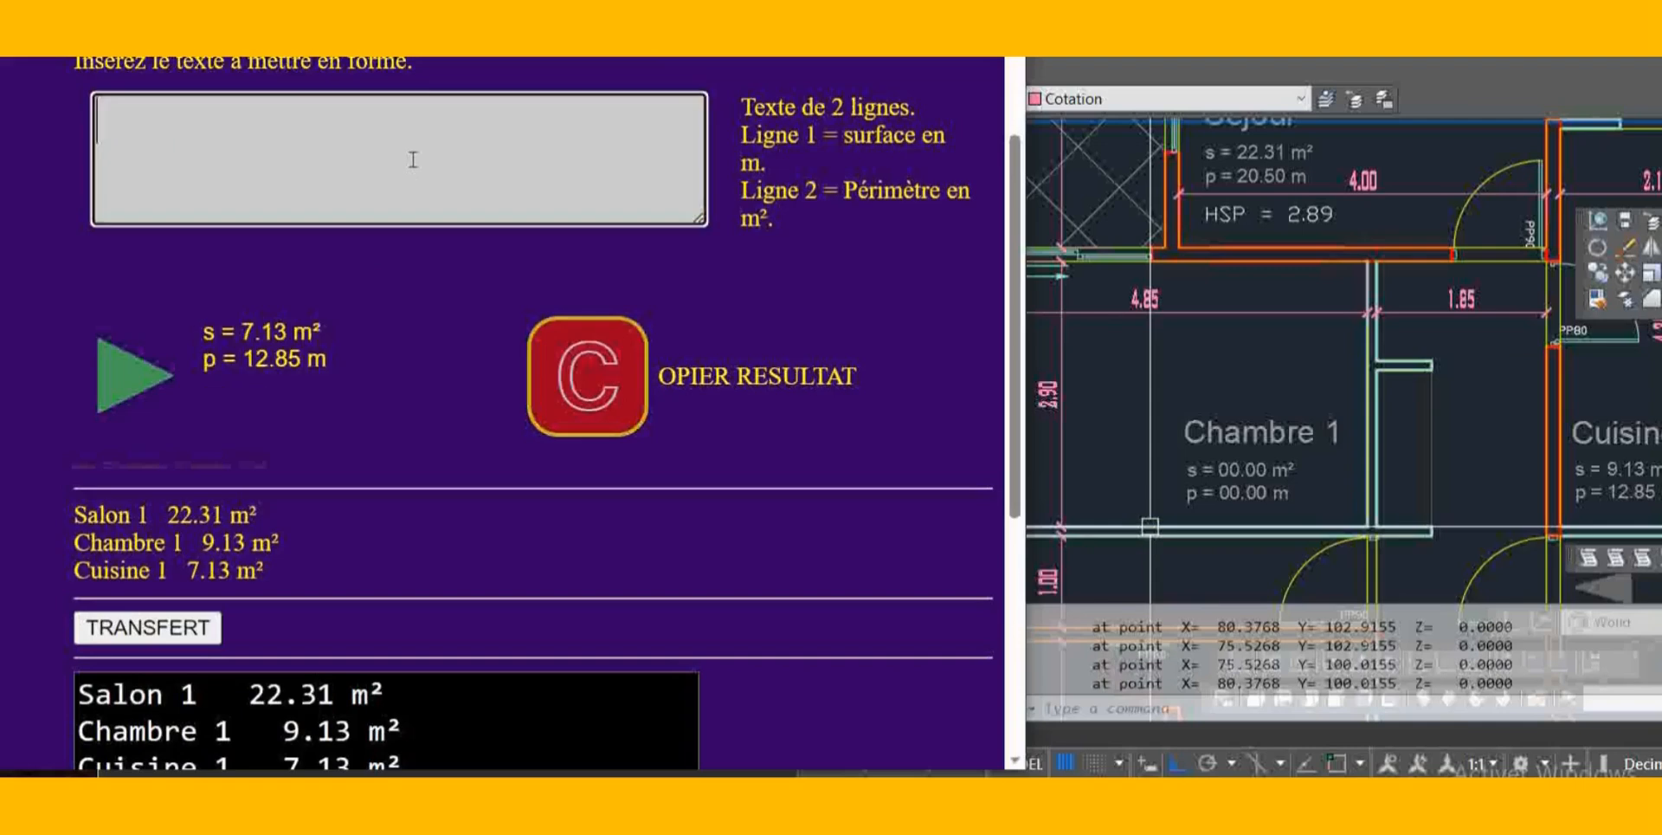
{"action": "key", "text": "ctrl+v"}
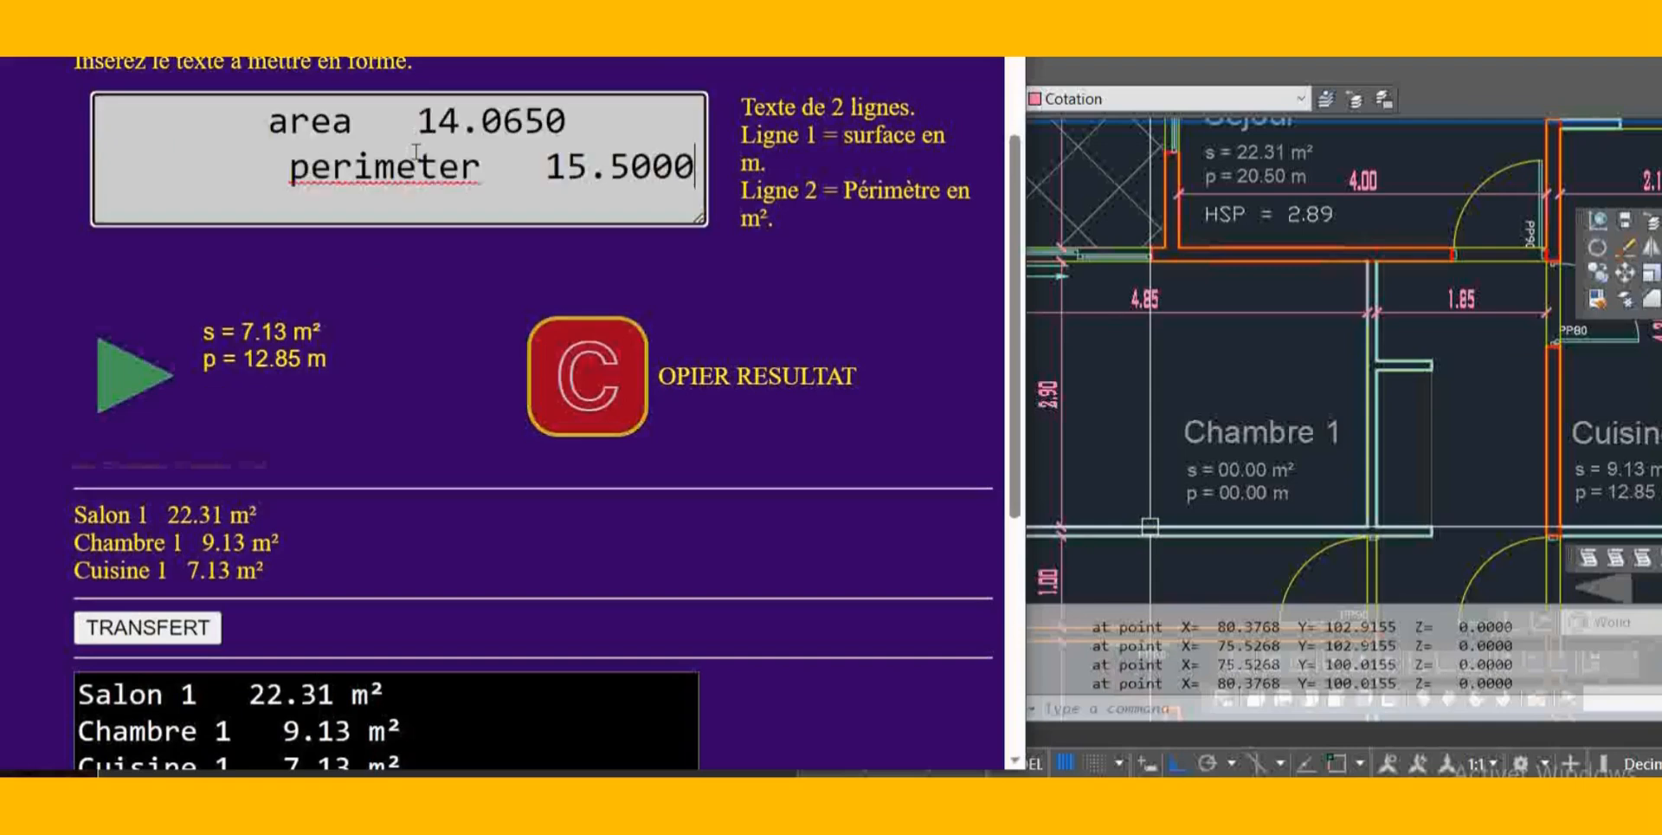
{"action": "left_click", "coordinate": [150, 384]}
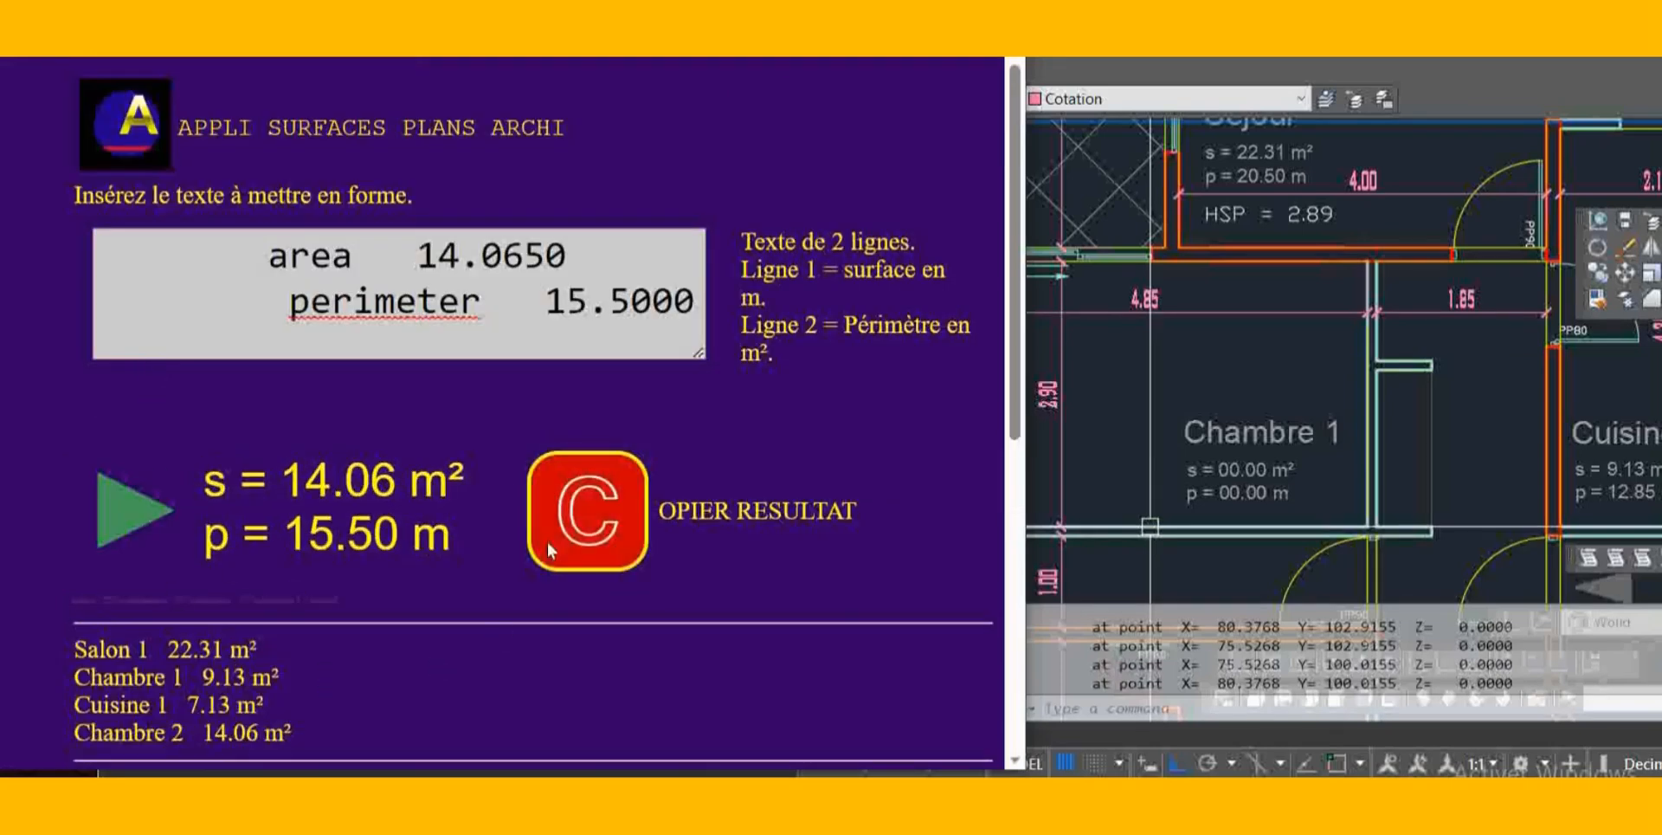
{"action": "left_click", "coordinate": [580, 504]}
{"action": "key", "text": "ctrl+c"}
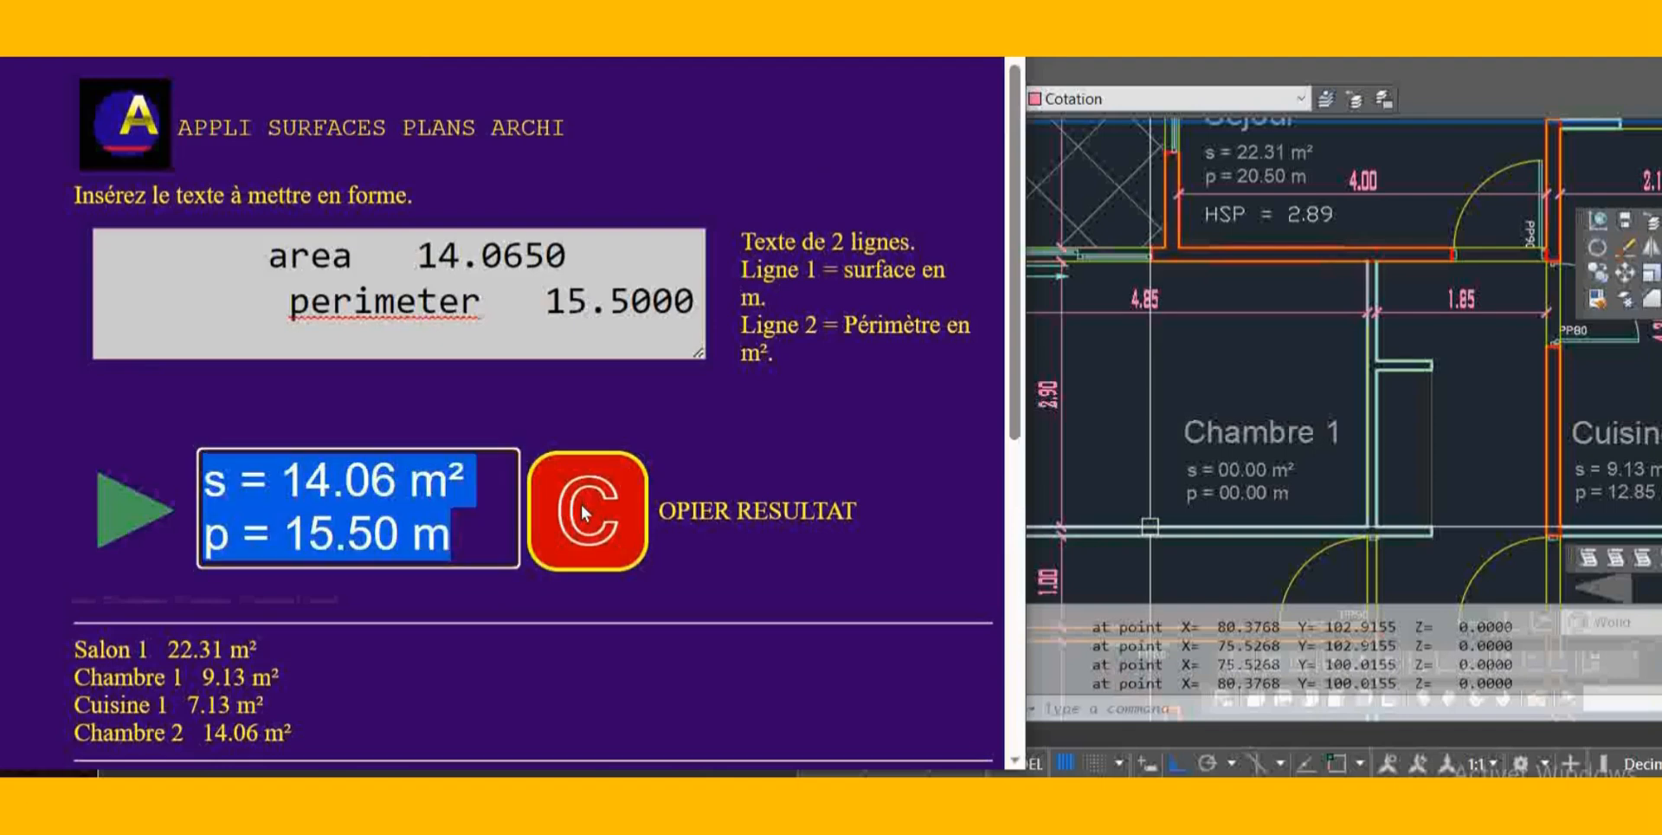
Back in AutoCAD, replace the Chambre 1 label's placeholder text with the copied result, s = 14.06 m² and p = 15.50 m
{"action": "left_click", "coordinate": [1292, 424]}
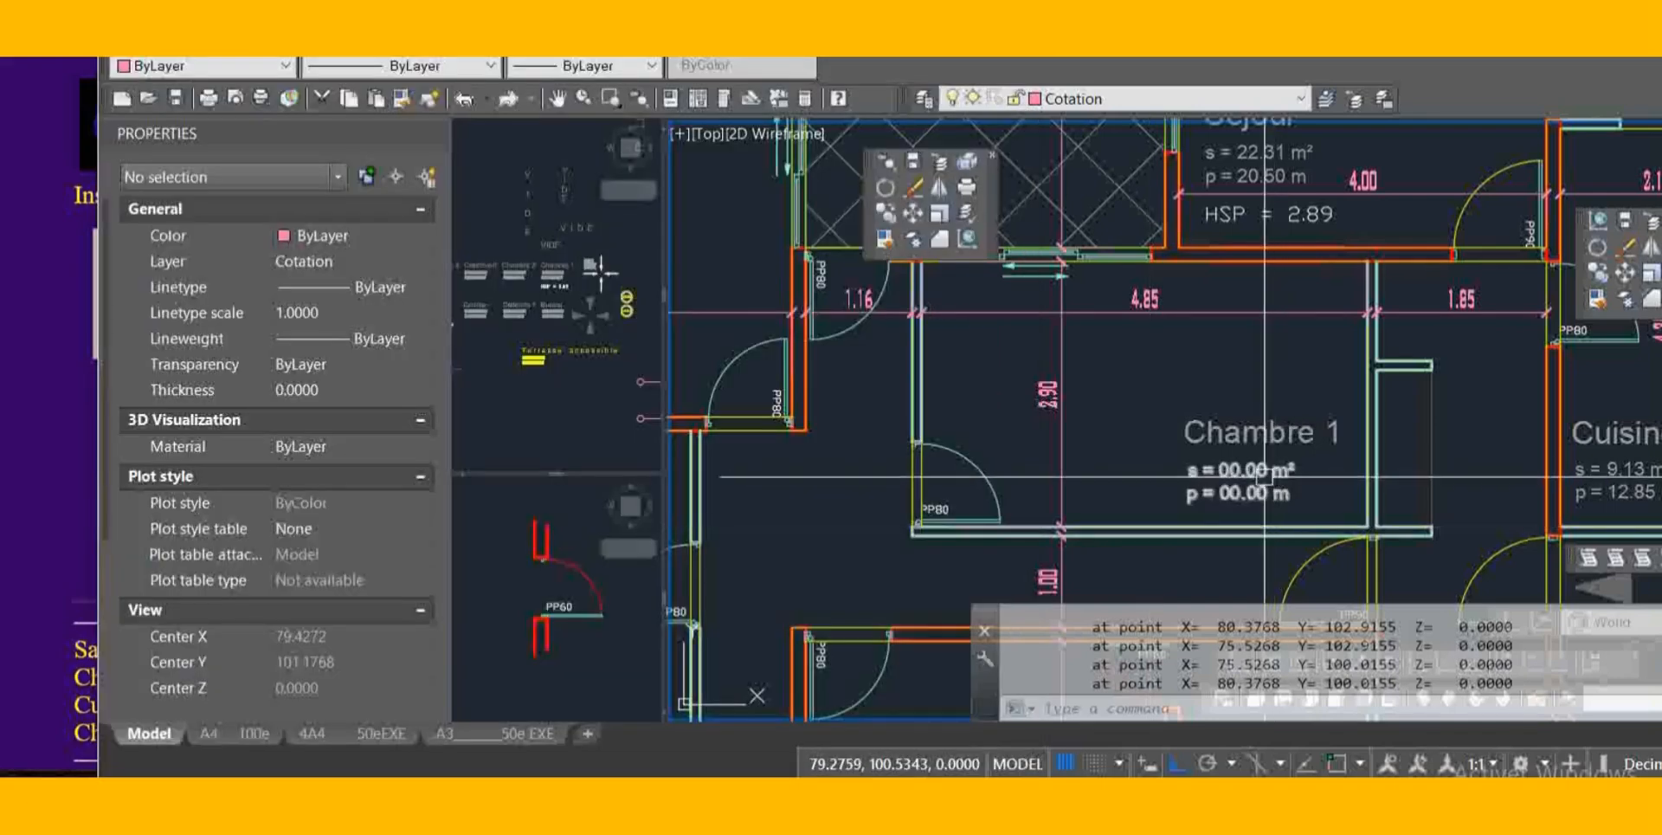
{"action": "left_click", "coordinate": [1265, 474]}
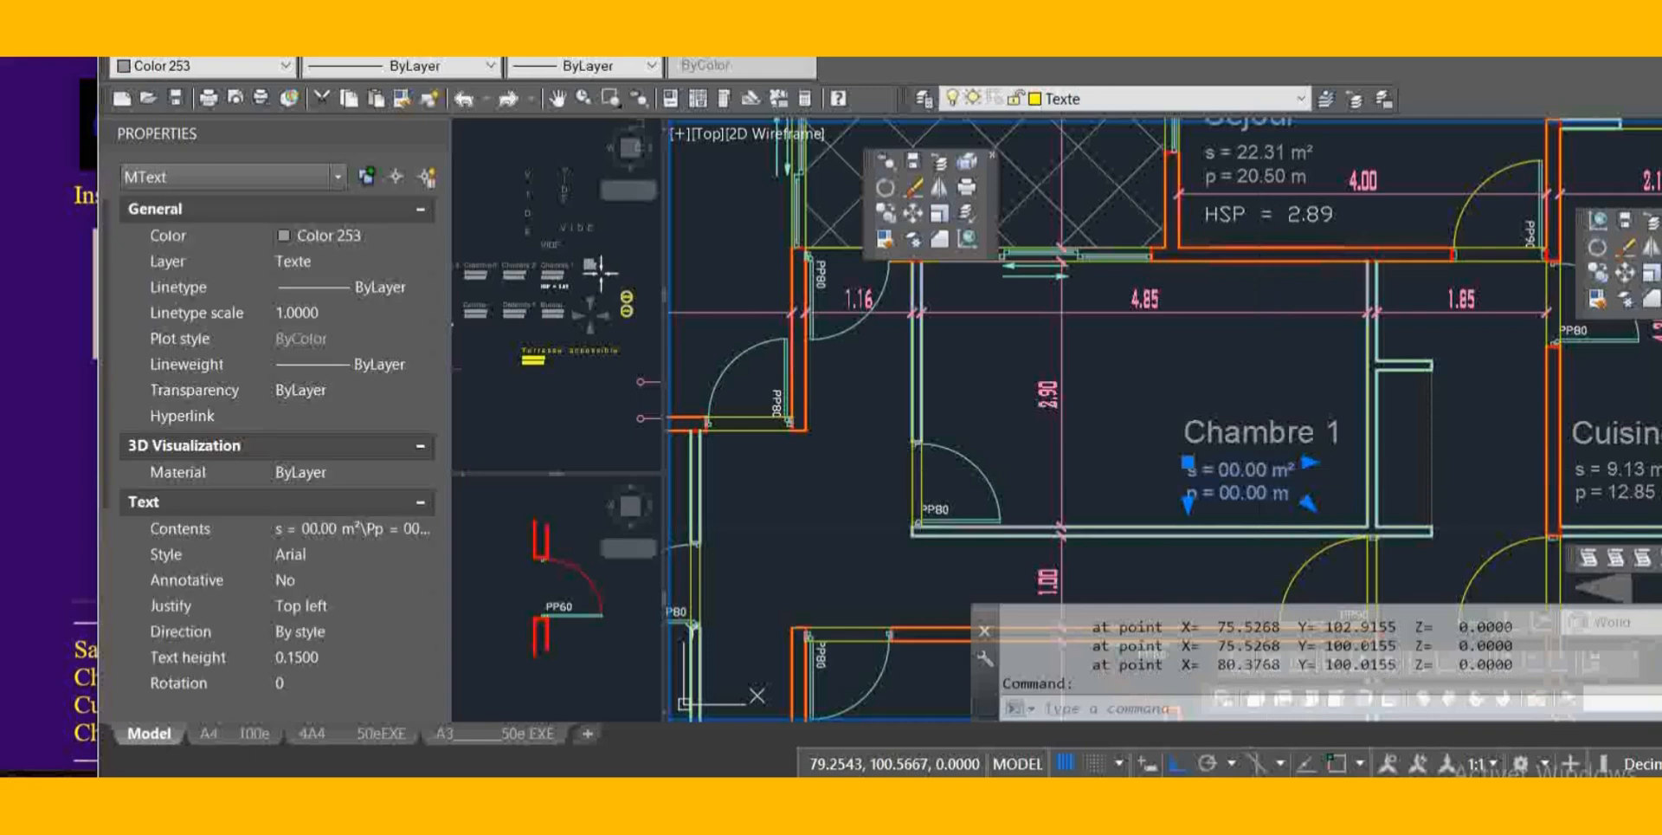
{"action": "double_click", "coordinate": [1280, 494]}
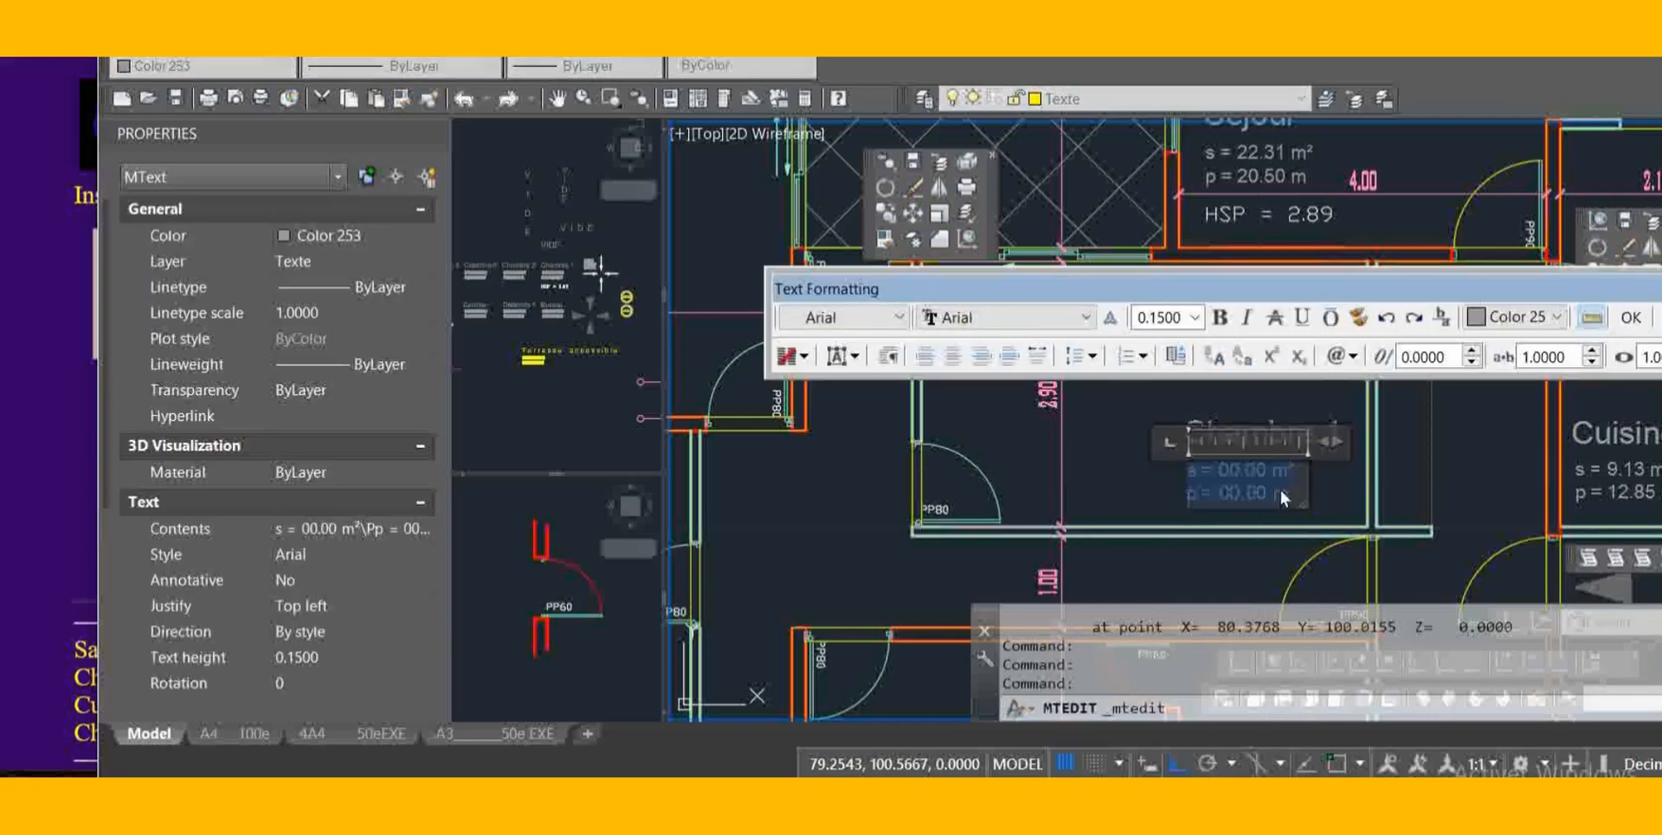
{"action": "key", "text": "ctrl+v"}
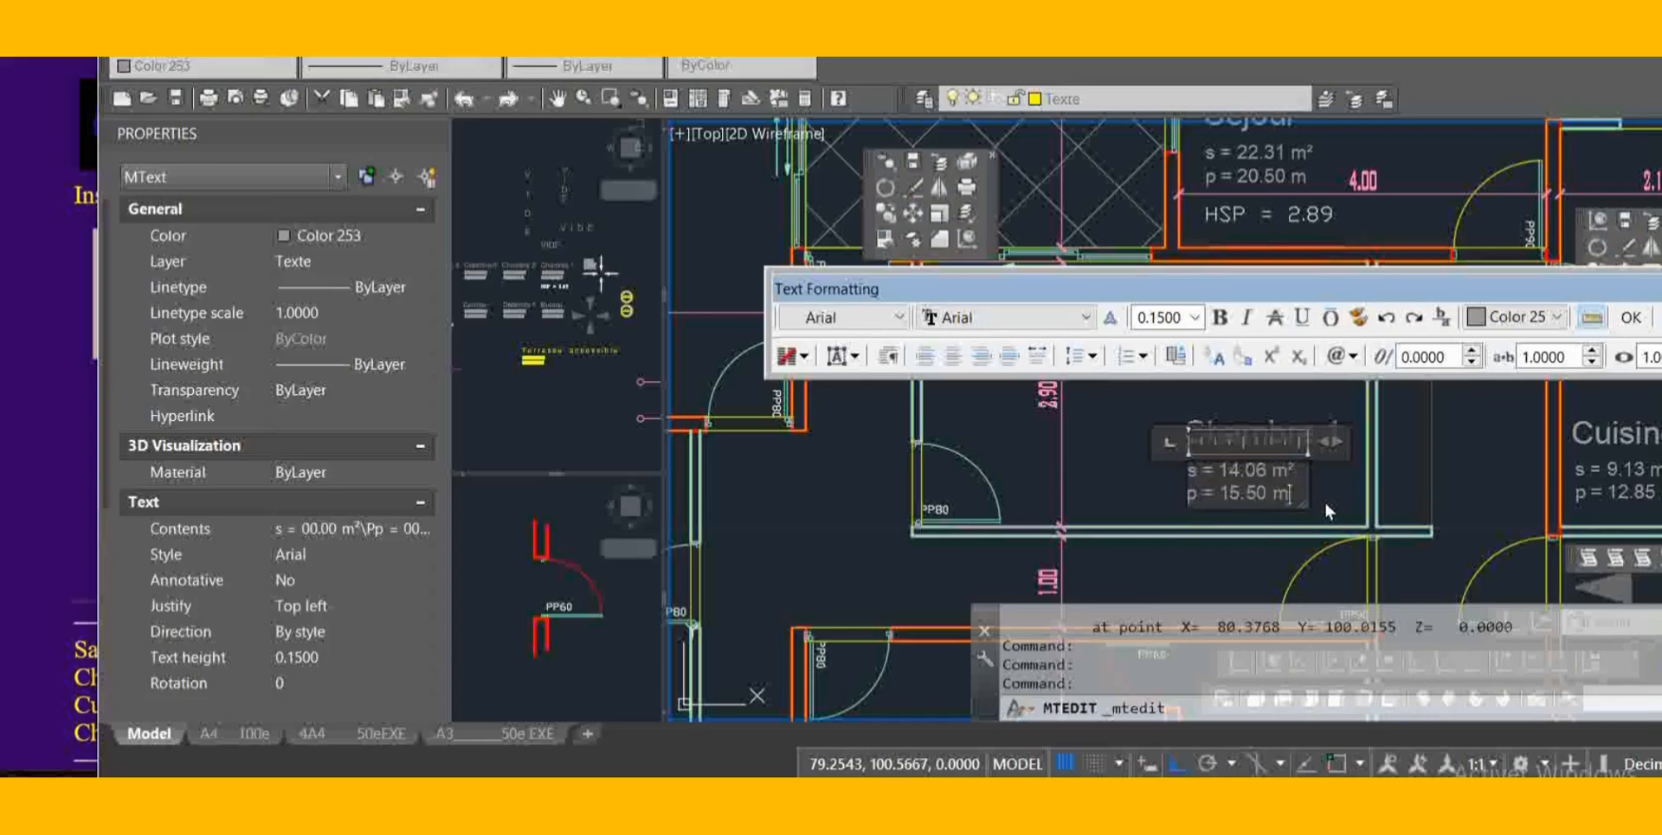
{"action": "left_click", "coordinate": [1109, 501]}
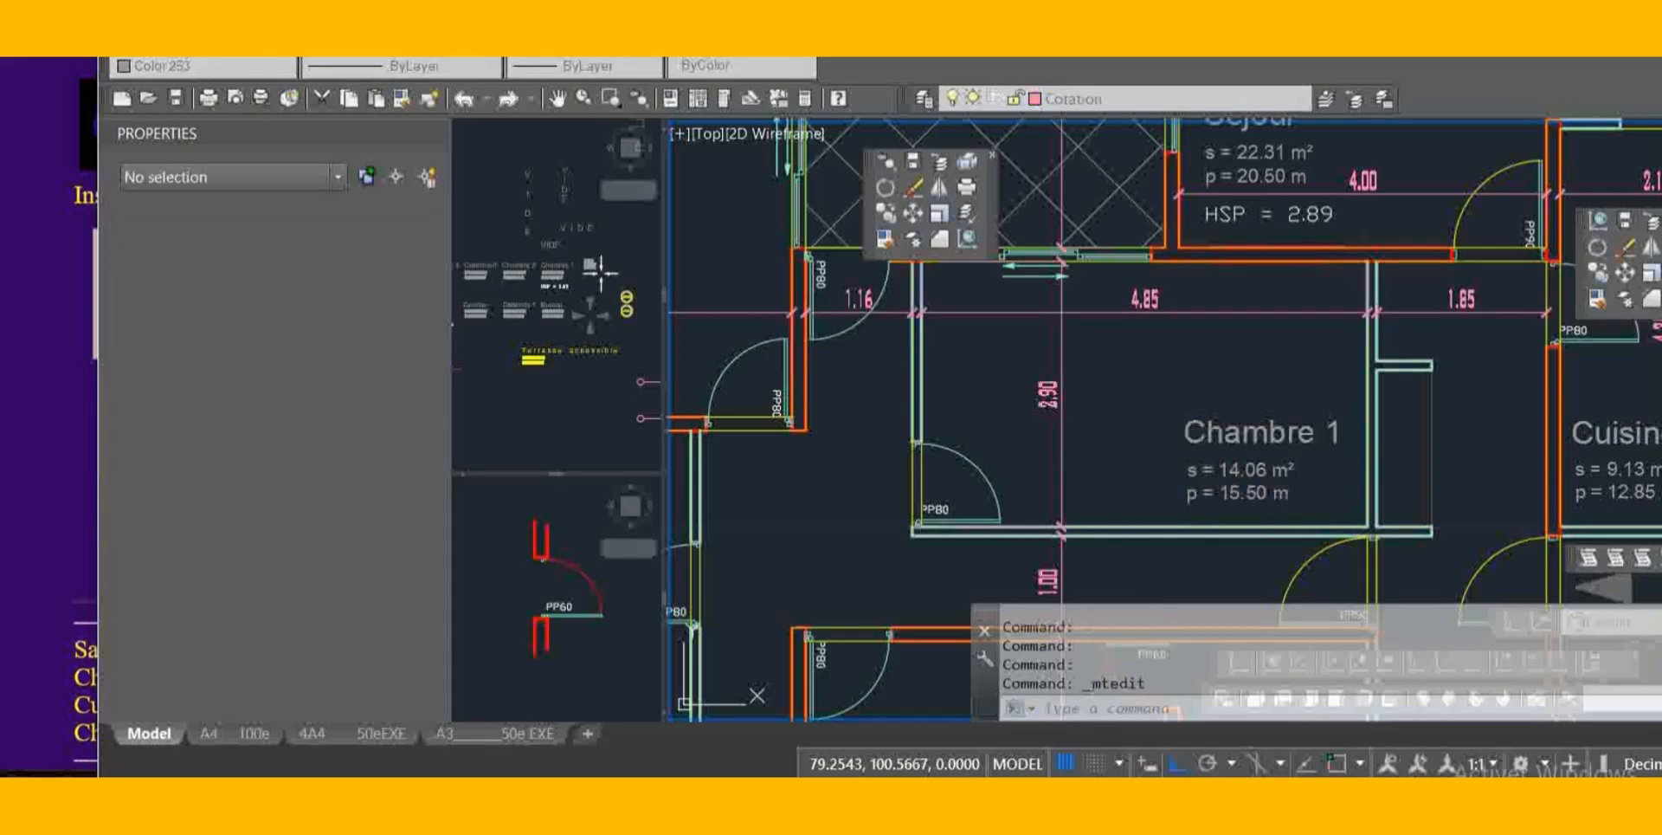
List the properties of Chambre 2's boundary polyline and copy its area and perimeter lines
{"action": "scroll", "coordinate": [1370, 370], "scroll_direction": "down", "scroll_amount": 2}
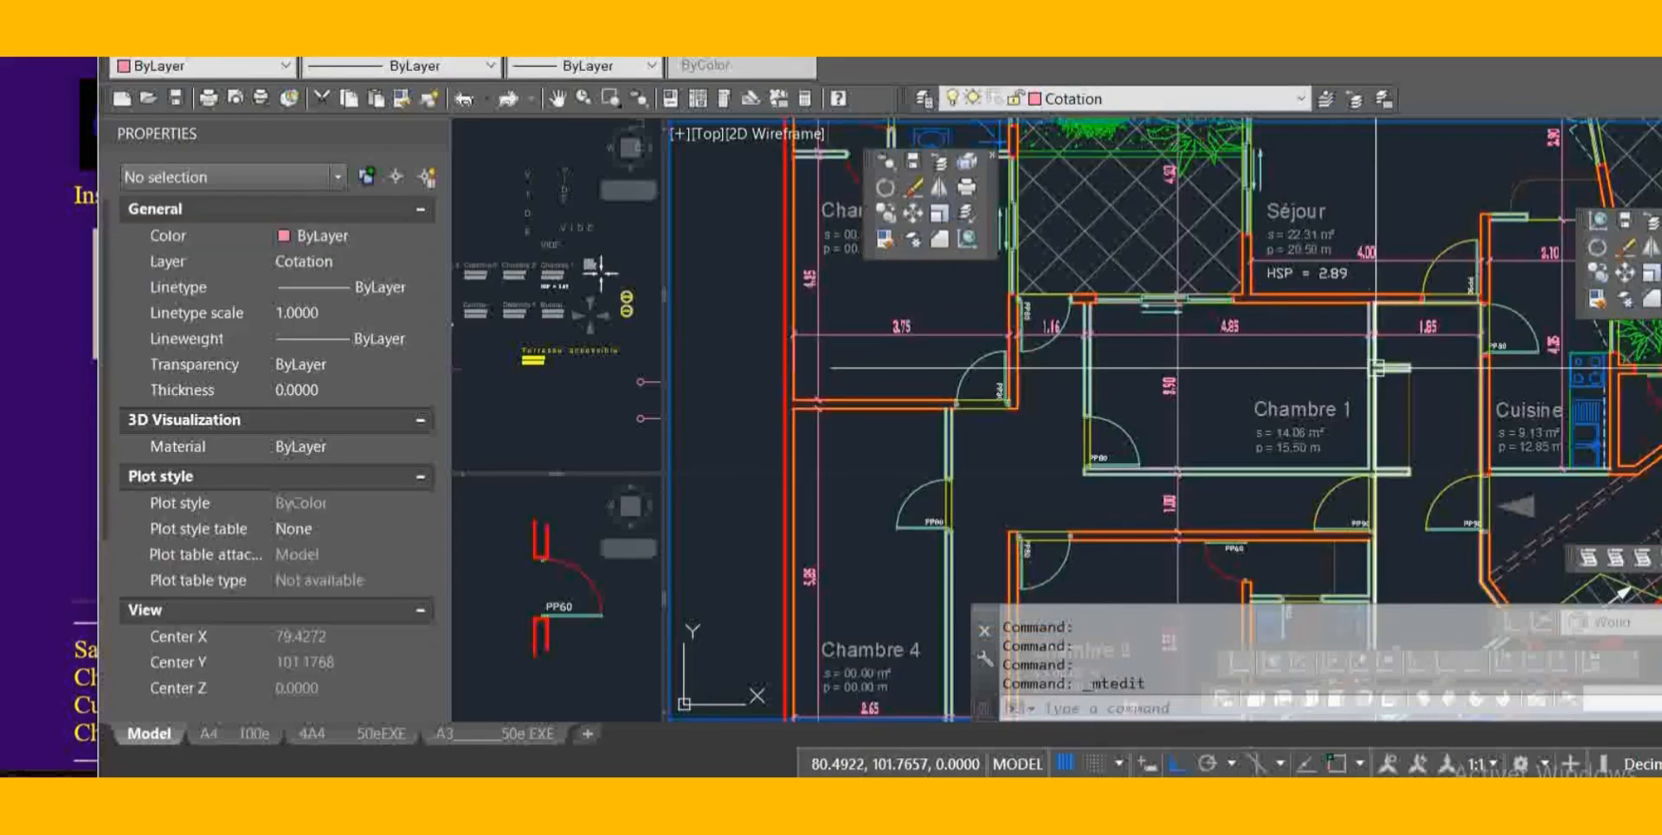
{"action": "scroll", "coordinate": [945, 363], "scroll_direction": "up", "scroll_amount": 4}
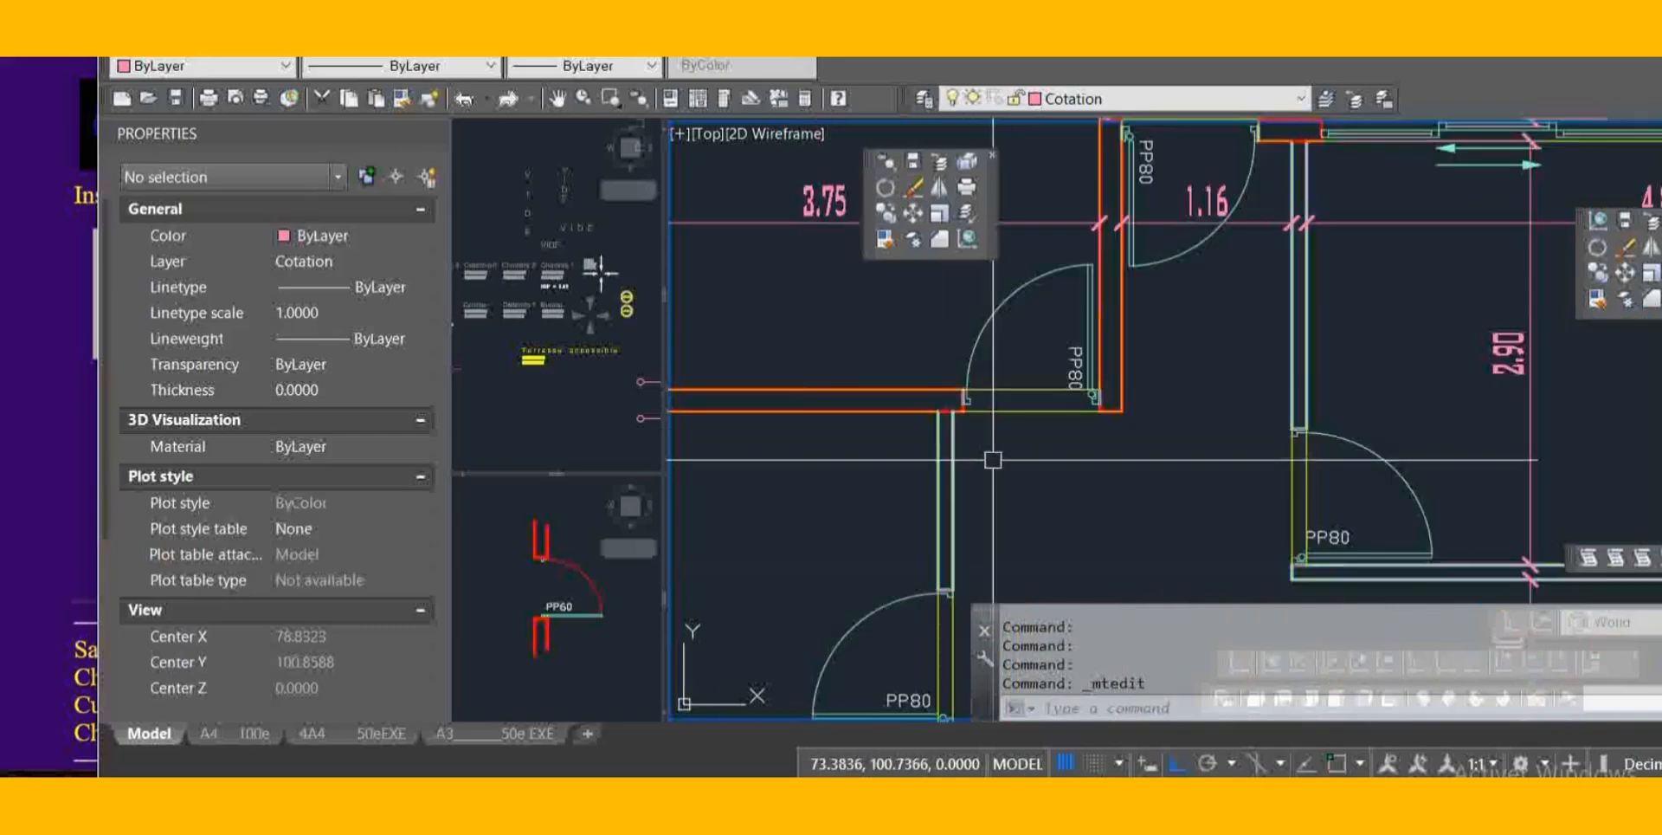
{"action": "scroll", "coordinate": [1100, 485], "scroll_direction": "down", "scroll_amount": 4}
{"action": "scroll", "coordinate": [1124, 461], "scroll_direction": "down", "scroll_amount": 6}
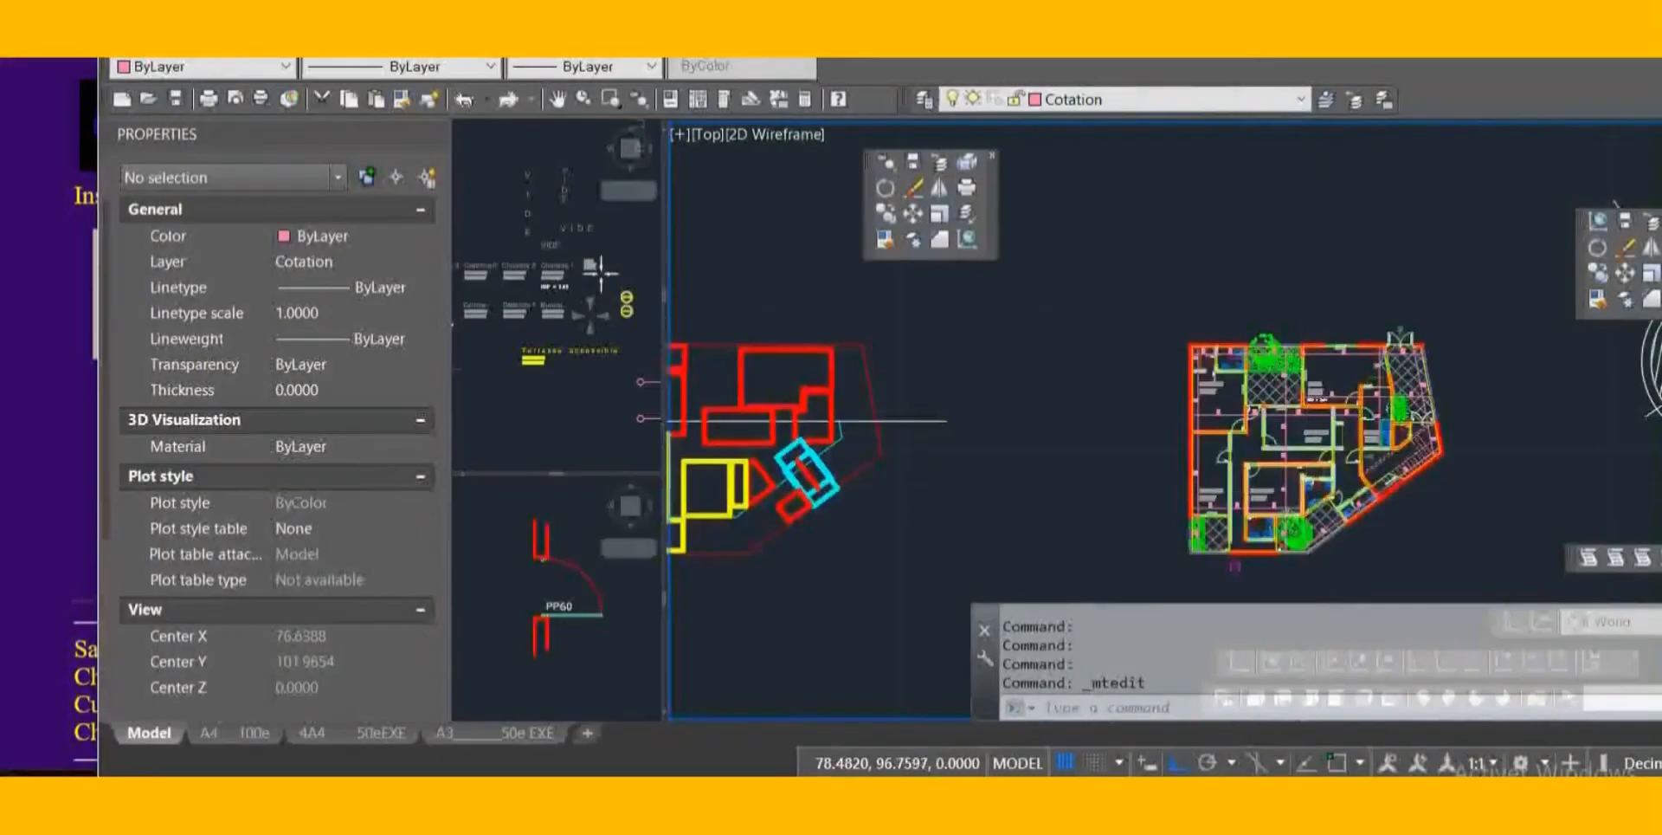
{"action": "scroll", "coordinate": [1578, 520], "scroll_direction": "up", "scroll_amount": 8}
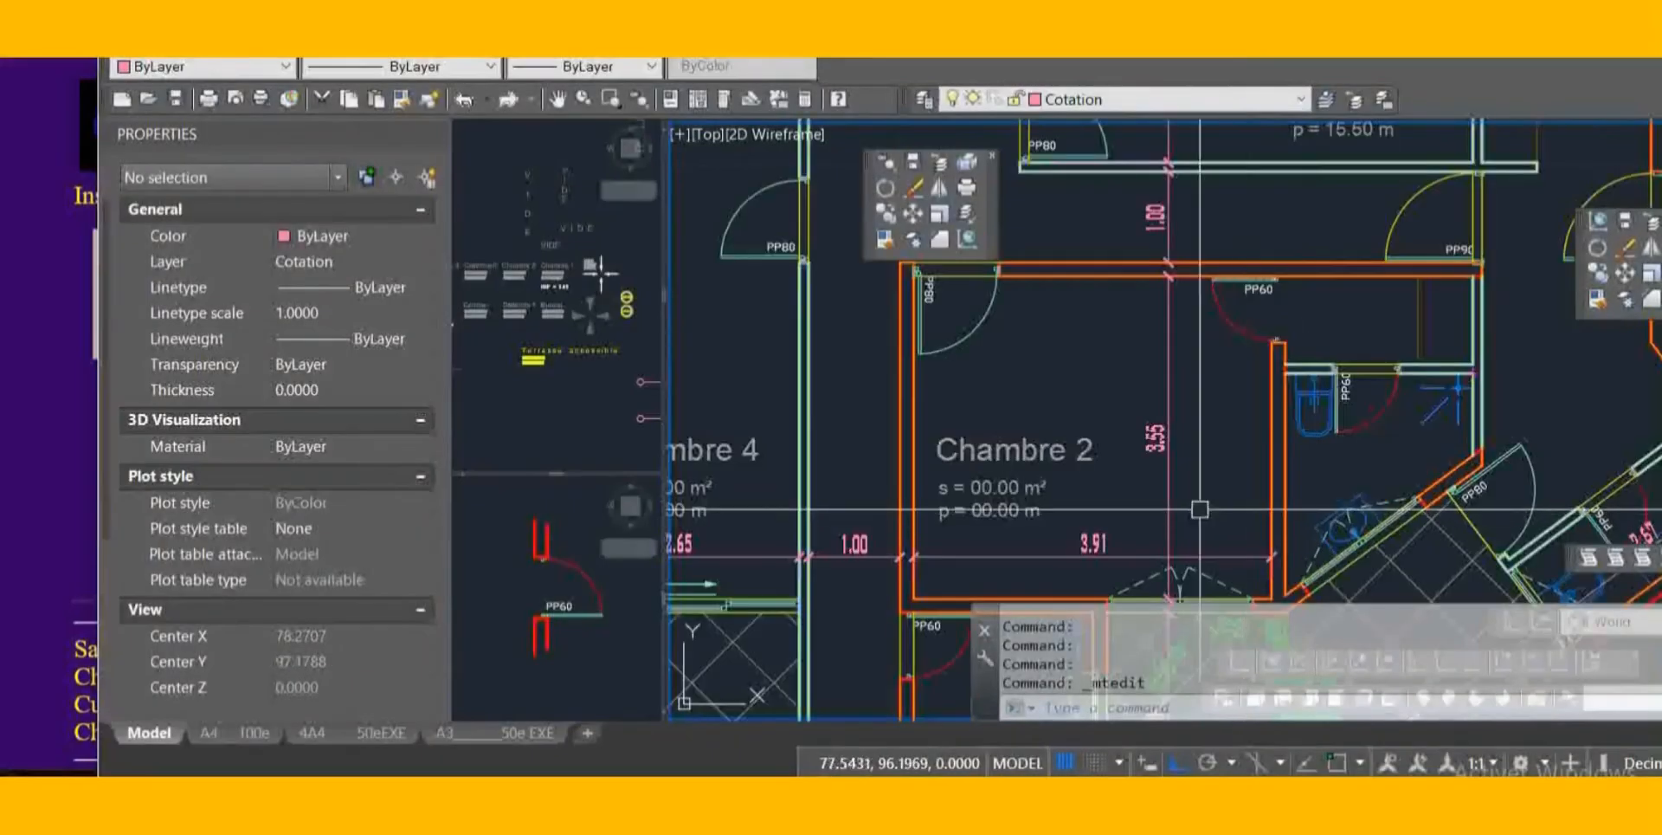
{"action": "left_click", "coordinate": [1594, 558]}
{"action": "middle_click_drag", "start_coordinate": [1266, 469], "coordinate": [1283, 431]}
{"action": "left_click", "coordinate": [1284, 430]}
{"action": "key", "text": "Return"}
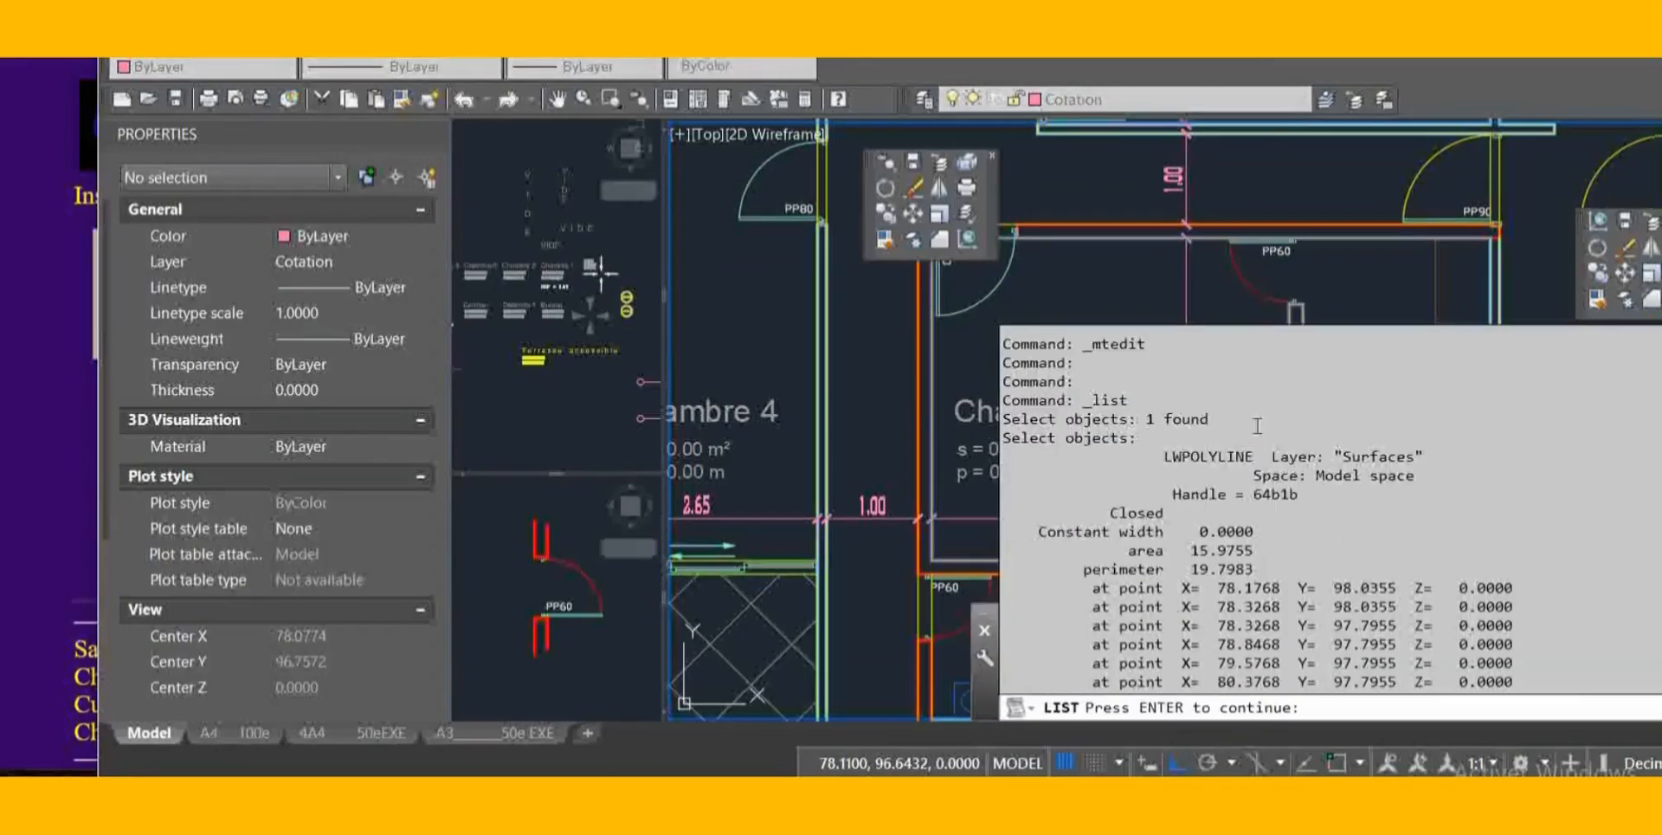
{"action": "key", "text": "Return"}
{"action": "left_click_drag", "start_coordinate": [1254, 402], "coordinate": [1260, 362]}
{"action": "key", "text": "ctrl+c"}
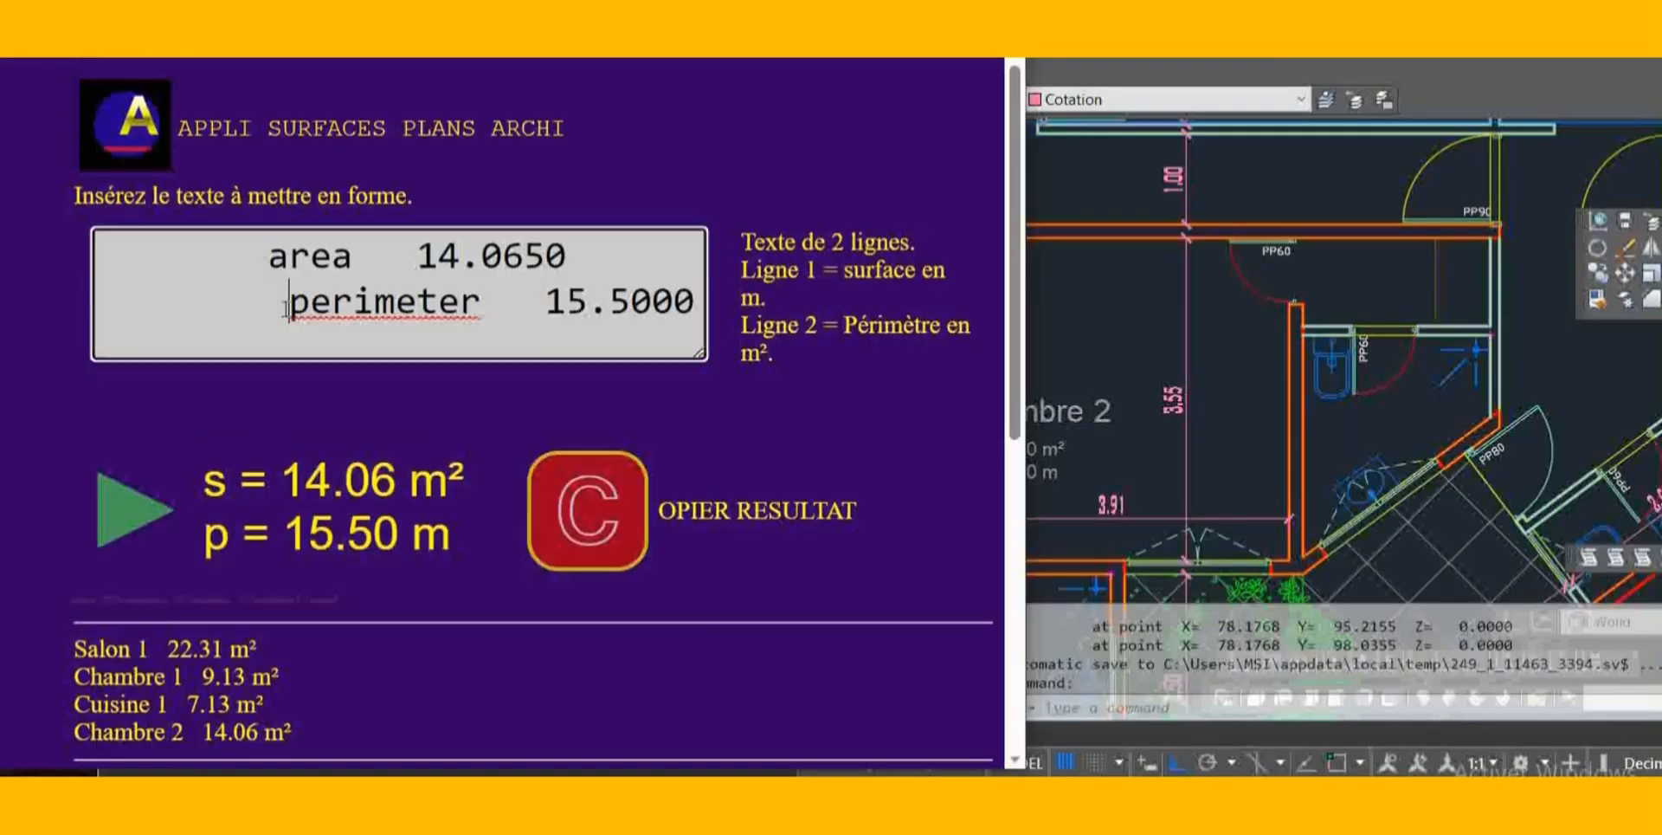
On the Appli Surfaces Plans Archi page, try to format Chambre 2's pasted area and perimeter lines, and clear the input text
{"action": "right_click", "coordinate": [291, 286]}
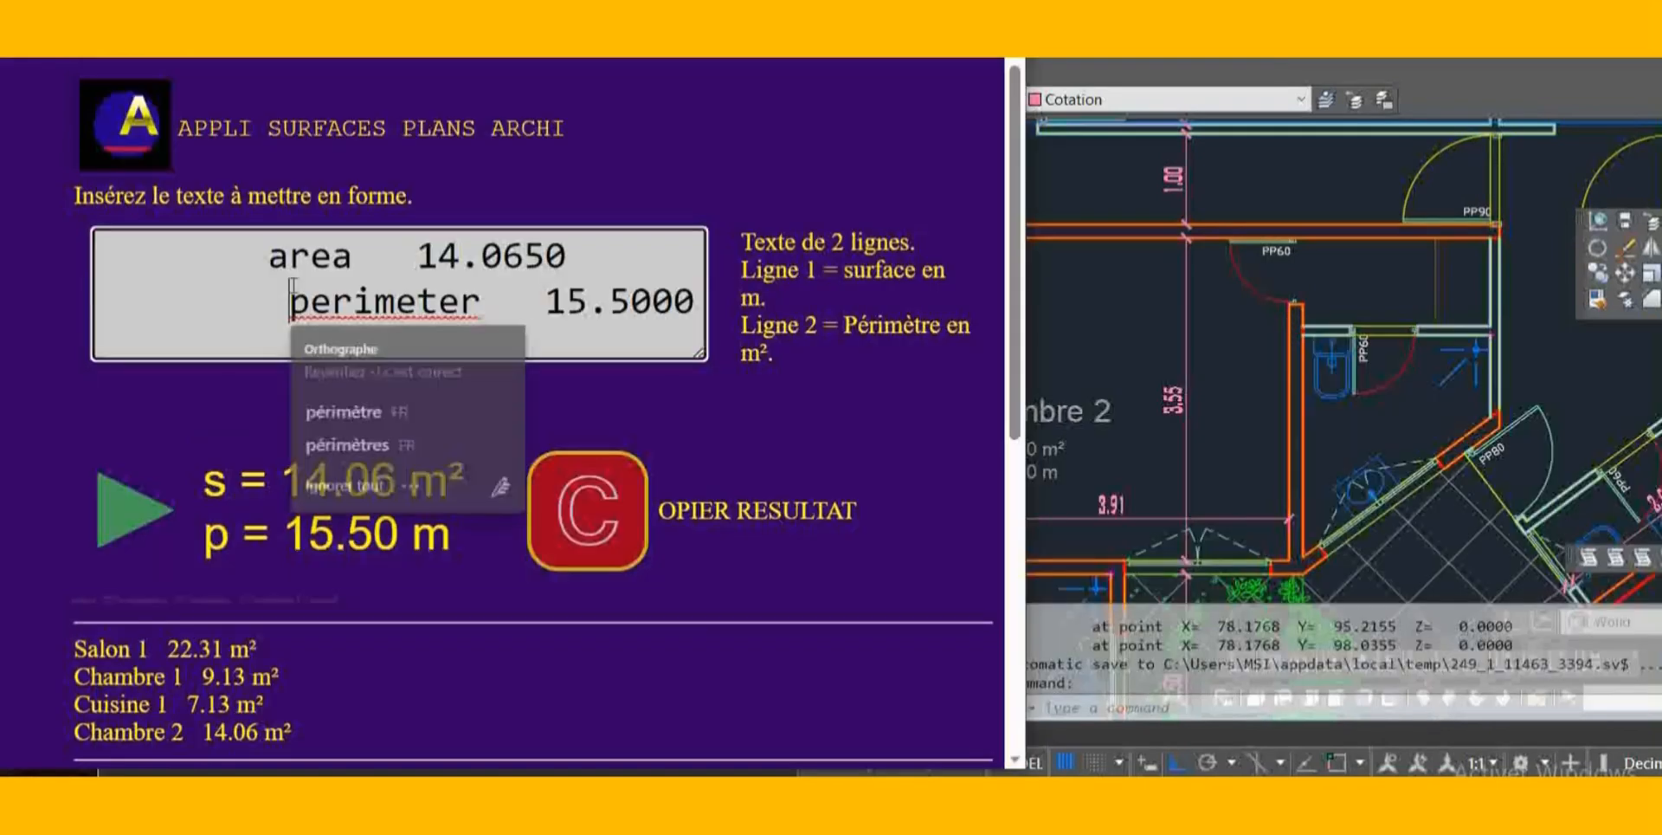
{"action": "double_click", "coordinate": [223, 285]}
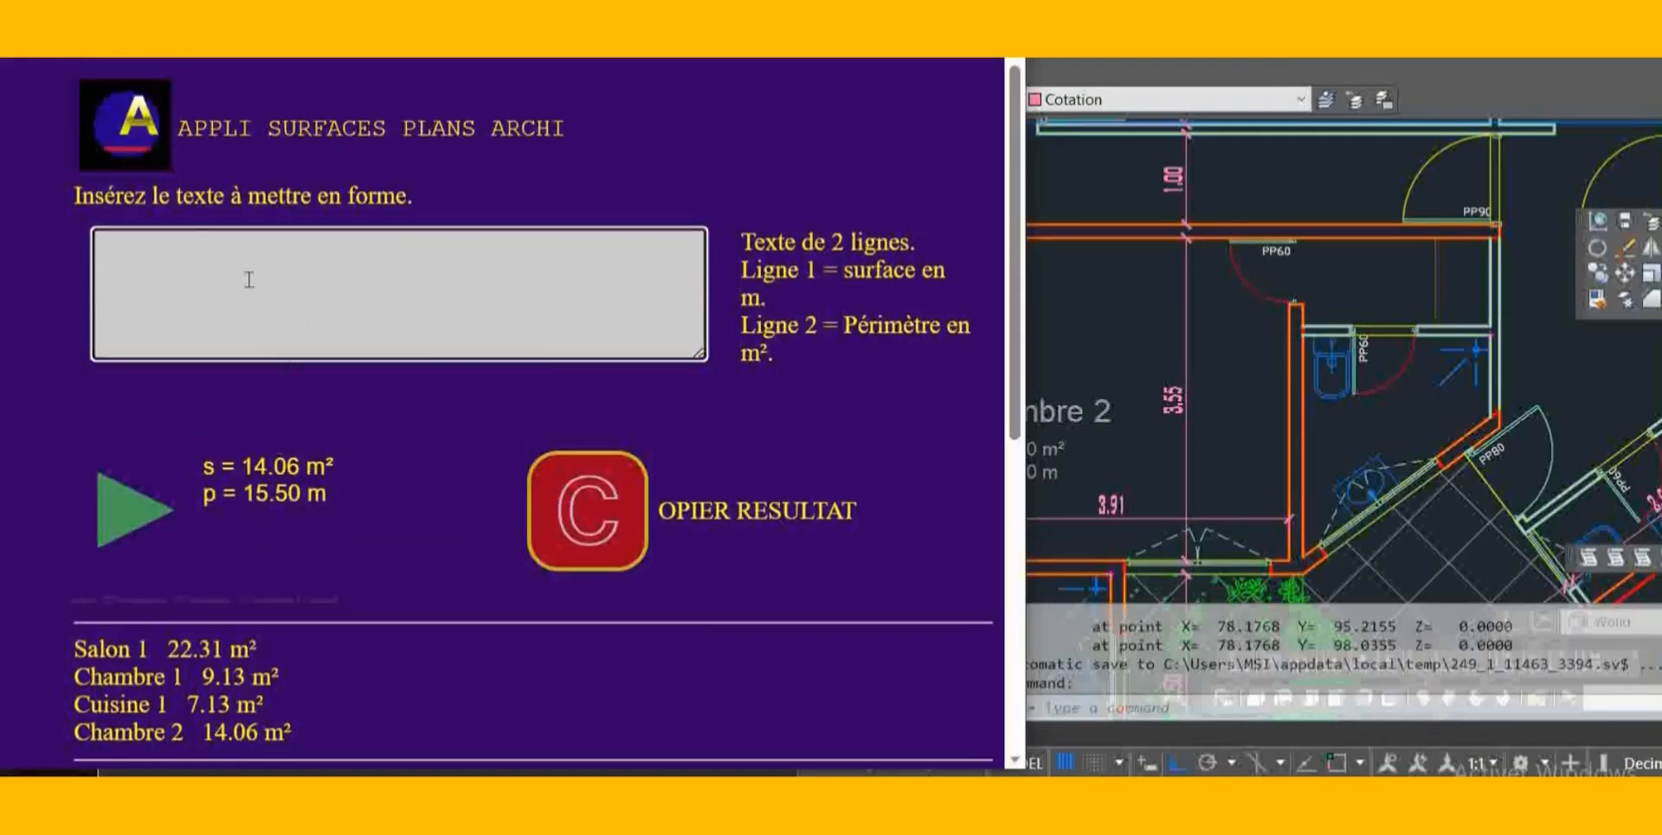
{"action": "key", "text": "ctrl+v"}
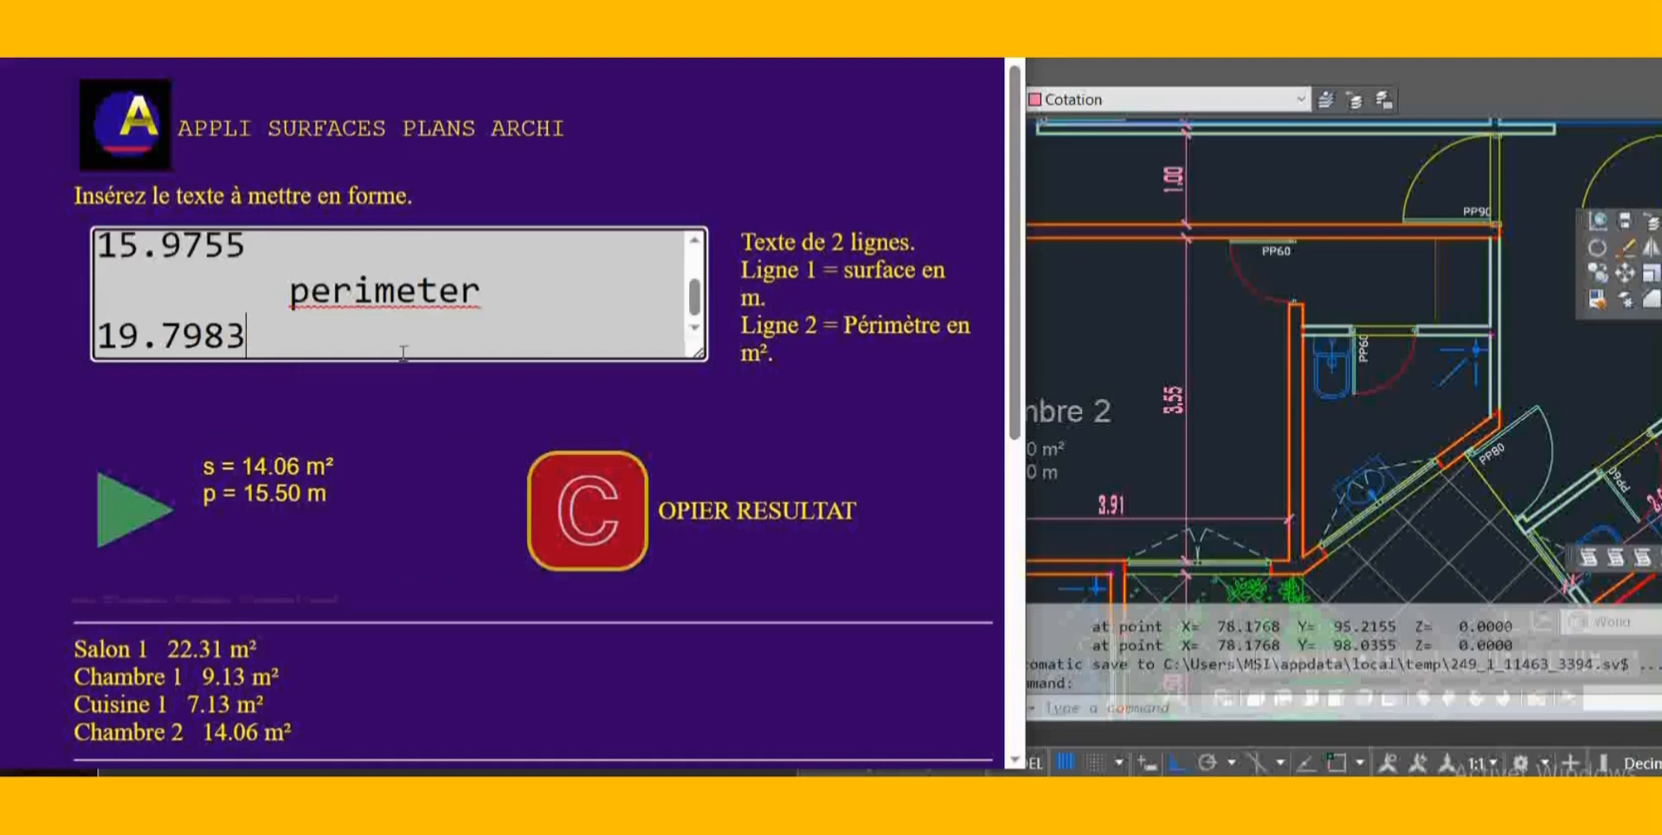
{"action": "scroll", "coordinate": [546, 305], "scroll_direction": "up", "scroll_amount": 1}
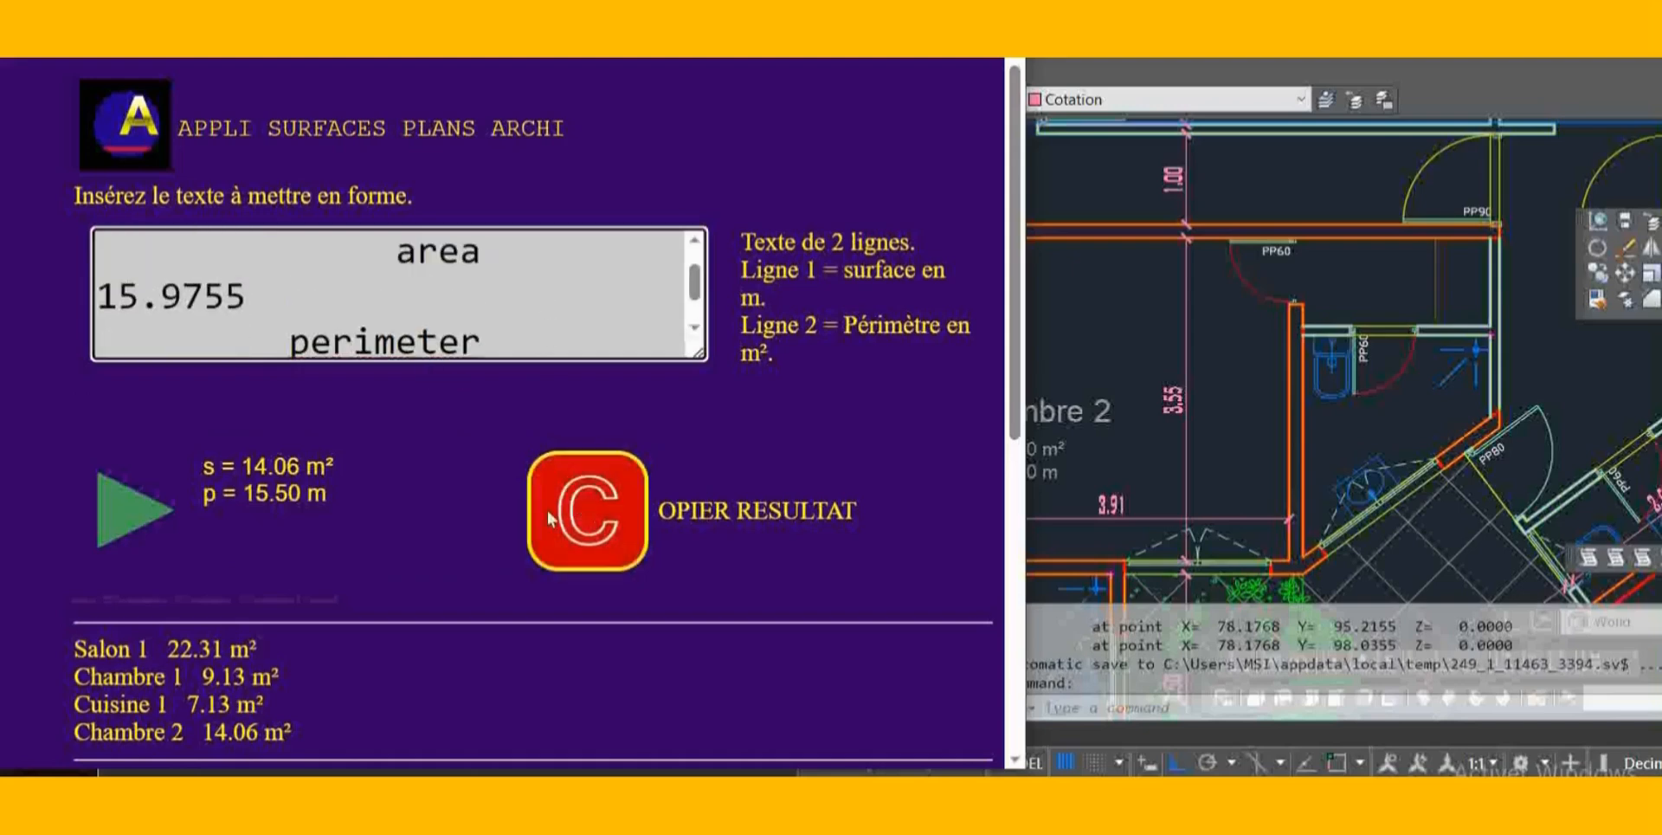
{"action": "left_click", "coordinate": [128, 524]}
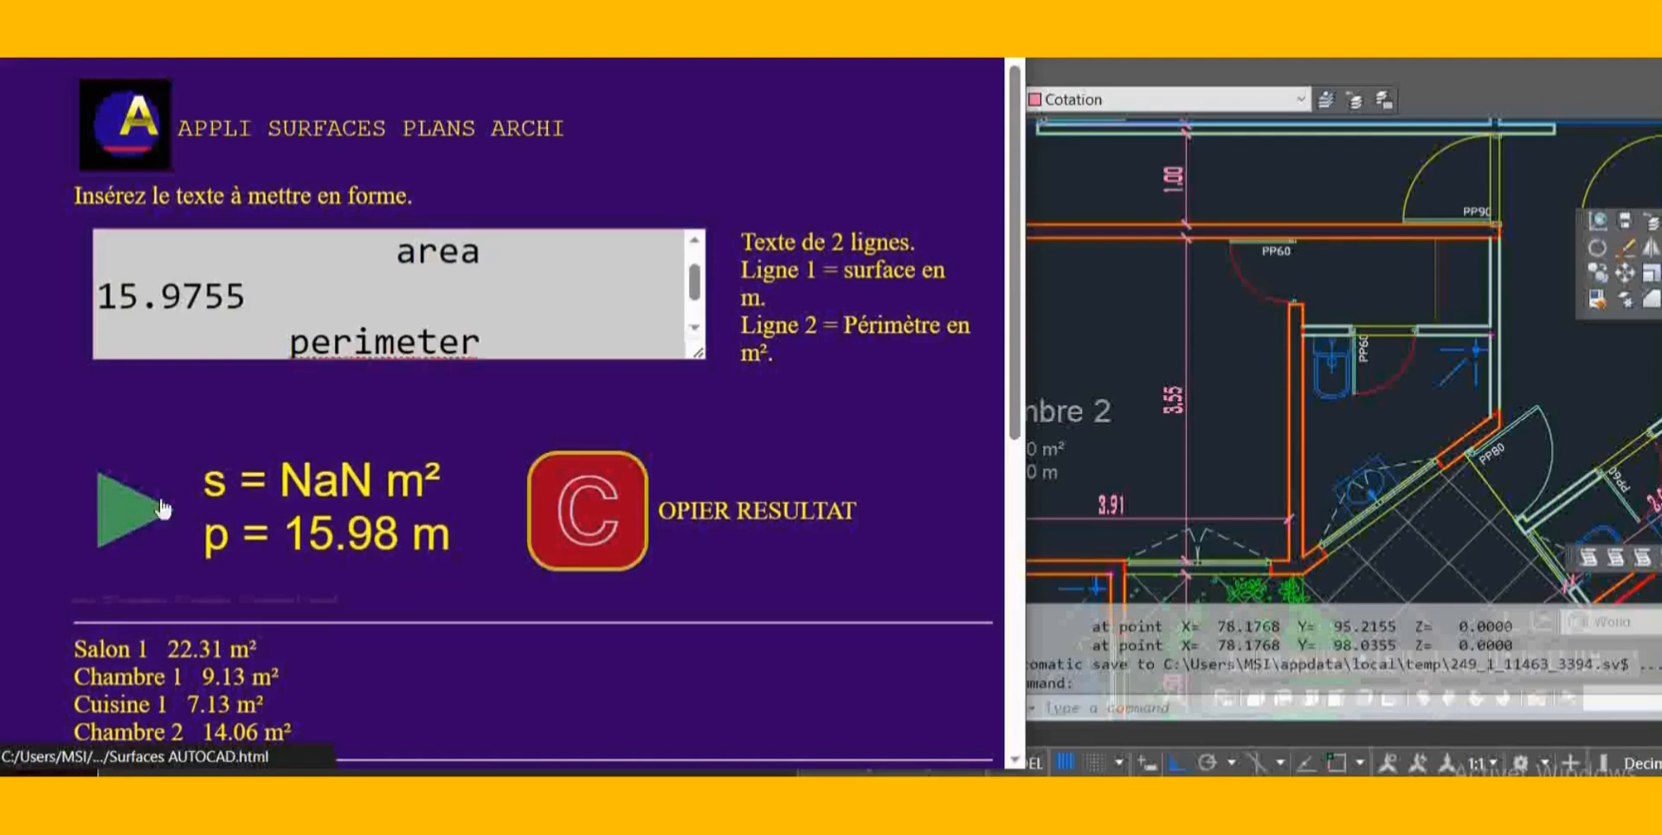
{"action": "left_click", "coordinate": [569, 316]}
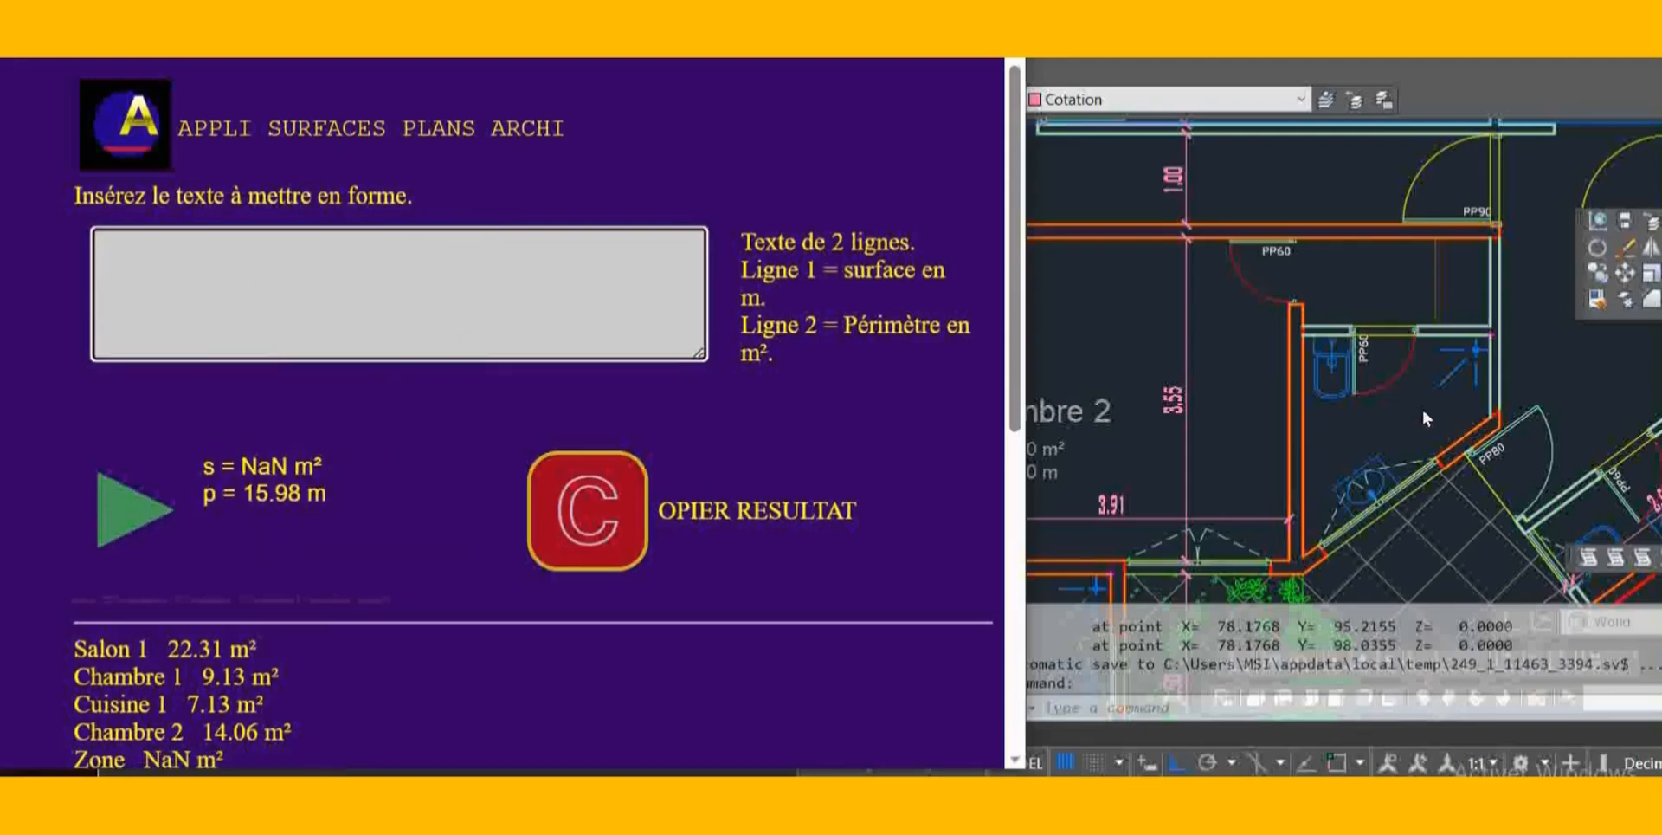
Return to AutoCAD, list Chambre 2's boundary polyline again and recopy only its area and perimeter lines
{"action": "left_click", "coordinate": [1316, 647]}
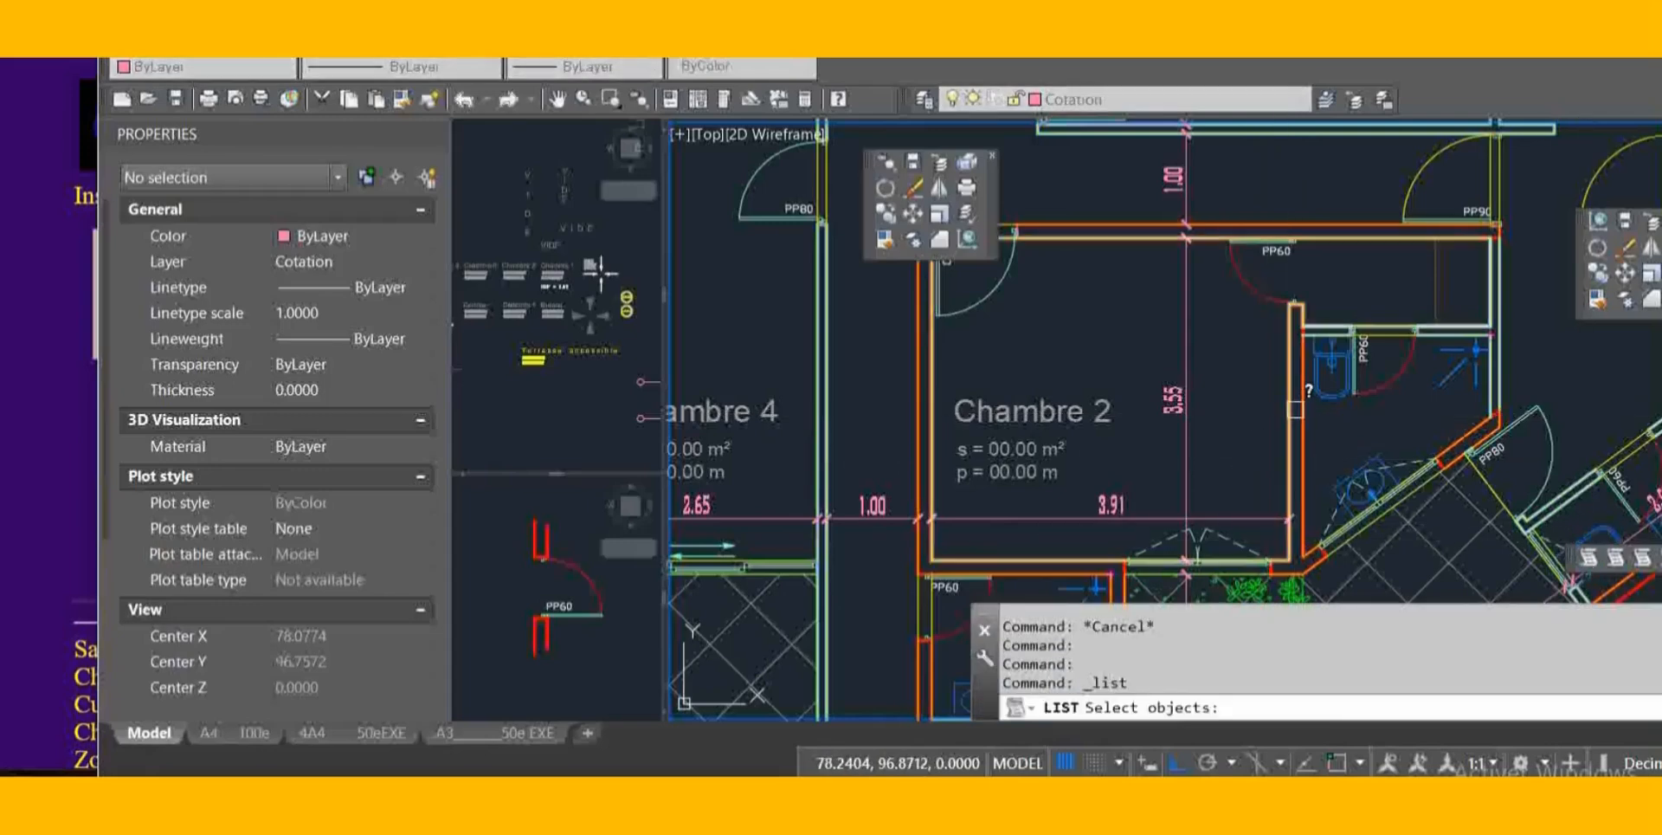
{"action": "left_click", "coordinate": [1297, 407]}
{"action": "key", "text": "Return"}
{"action": "key", "text": "Return"}
{"action": "left_click_drag", "start_coordinate": [1279, 400], "coordinate": [1027, 372]}
{"action": "key", "text": "ctrl+c"}
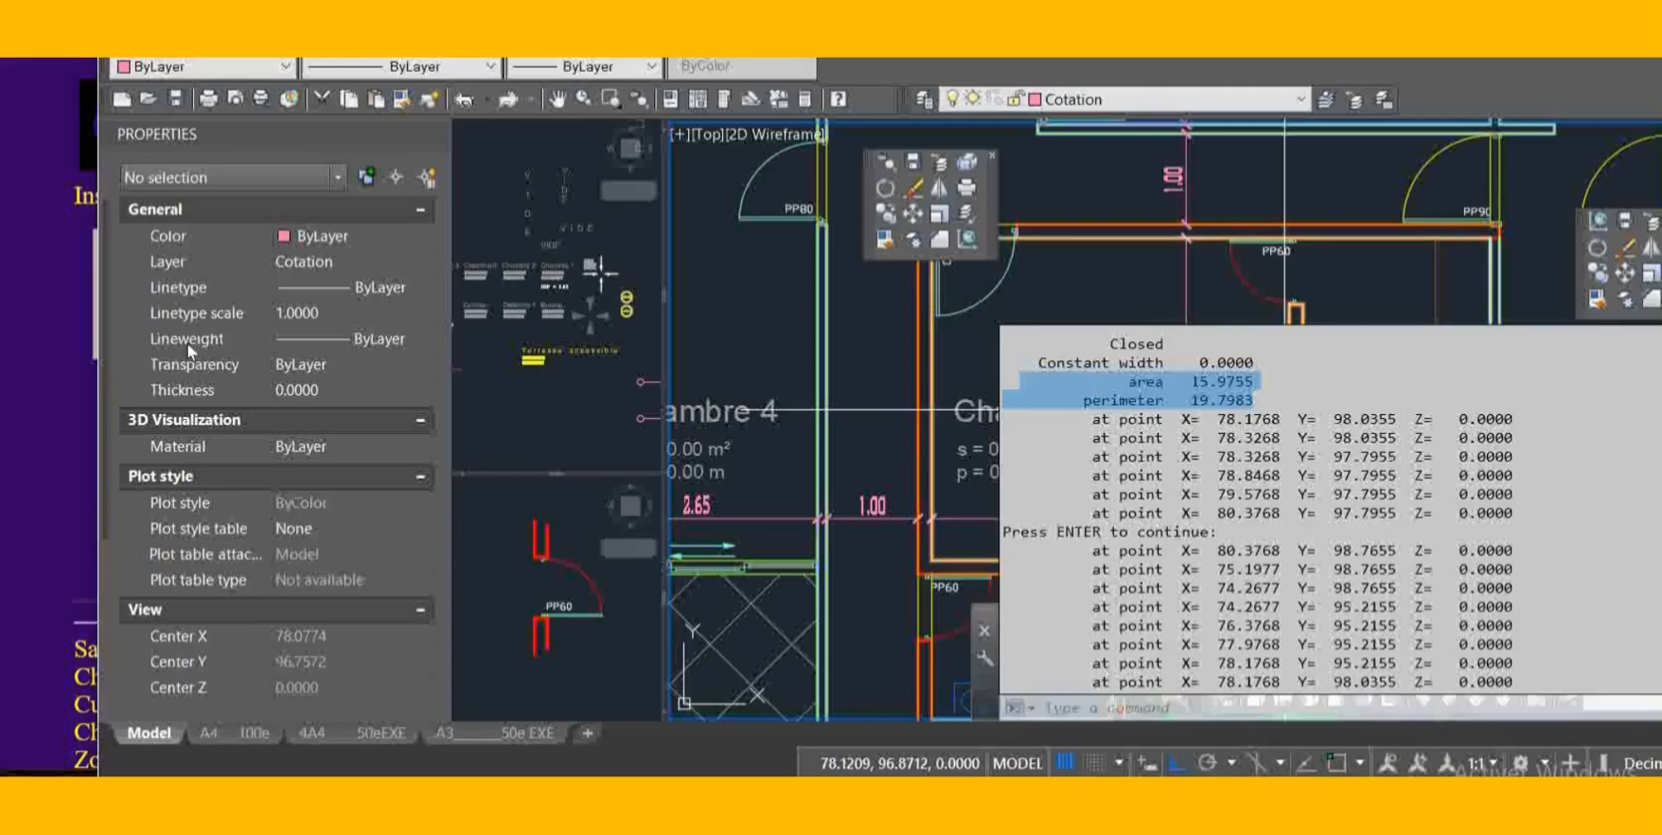
Switch to the Appli Surfaces Plans Archi page, paste and format Chambre 2's area and perimeter lines, copy the result, and return to AutoCAD
{"action": "left_click", "coordinate": [35, 319]}
{"action": "left_click", "coordinate": [213, 275]}
{"action": "key", "text": "ctrl+v"}
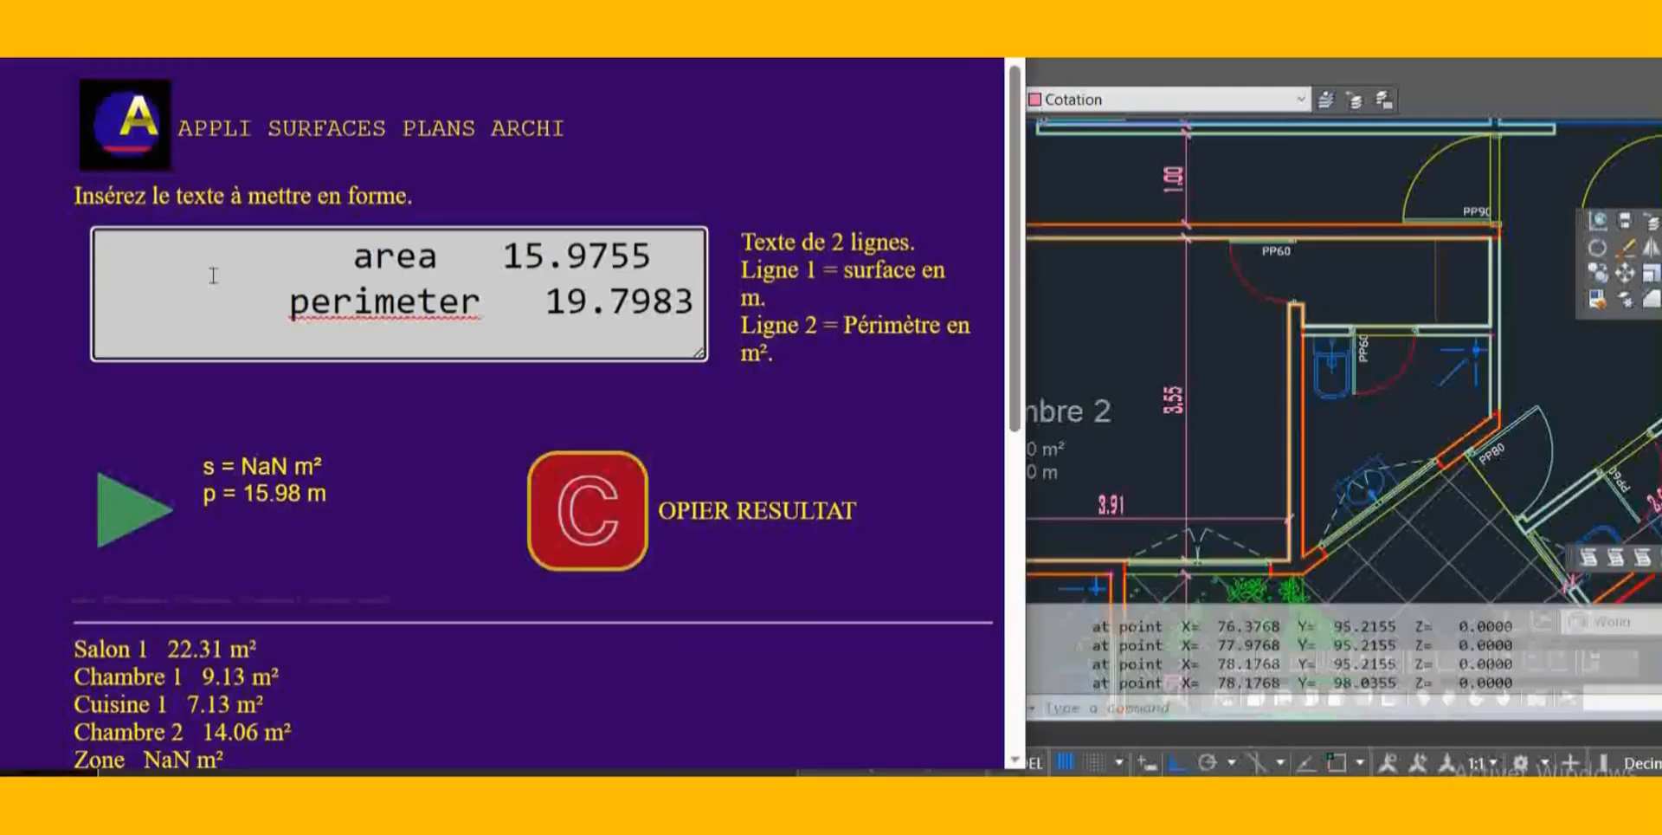
{"action": "left_click", "coordinate": [132, 527]}
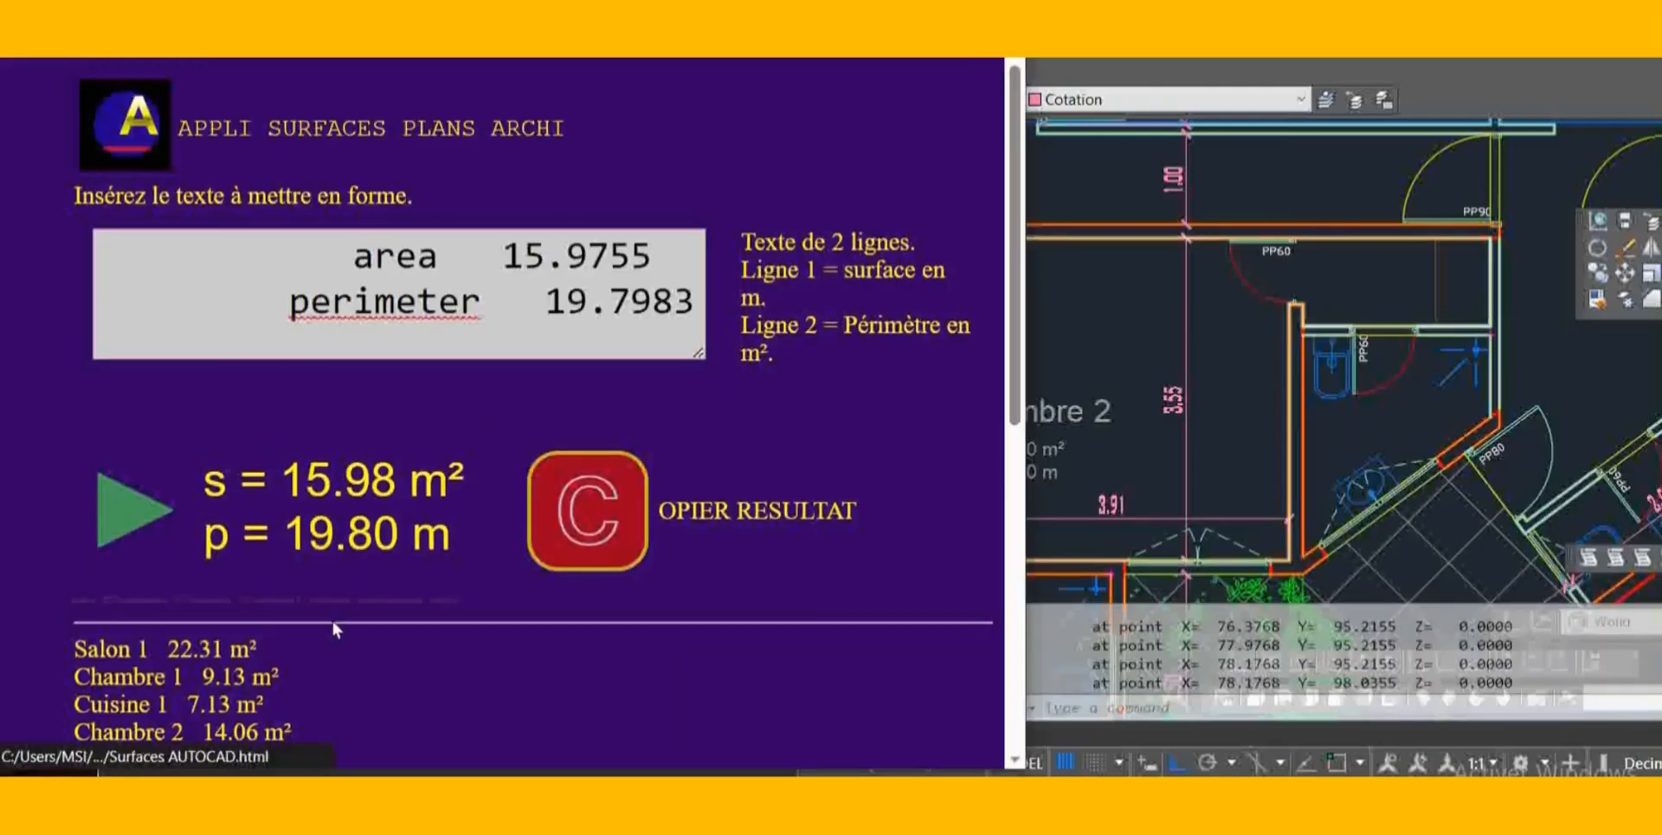
{"action": "scroll", "coordinate": [340, 627], "scroll_direction": "down", "scroll_amount": 2}
{"action": "scroll", "coordinate": [476, 528], "scroll_direction": "up", "scroll_amount": 1}
{"action": "left_click", "coordinate": [613, 443]}
{"action": "key", "text": "ctrl+c"}
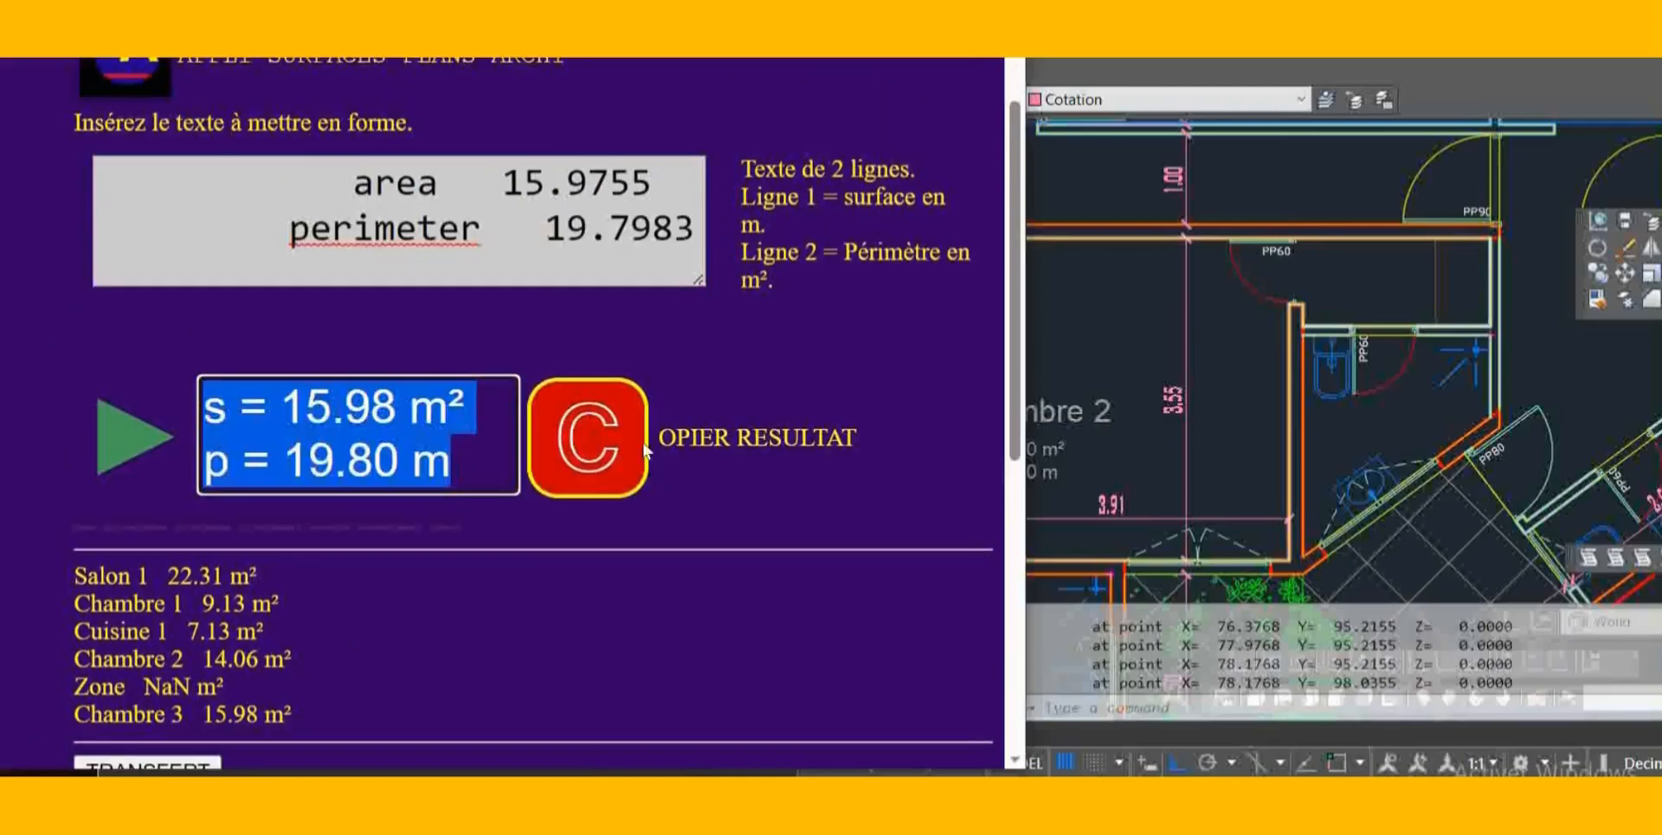
{"action": "left_click", "coordinate": [1224, 424]}
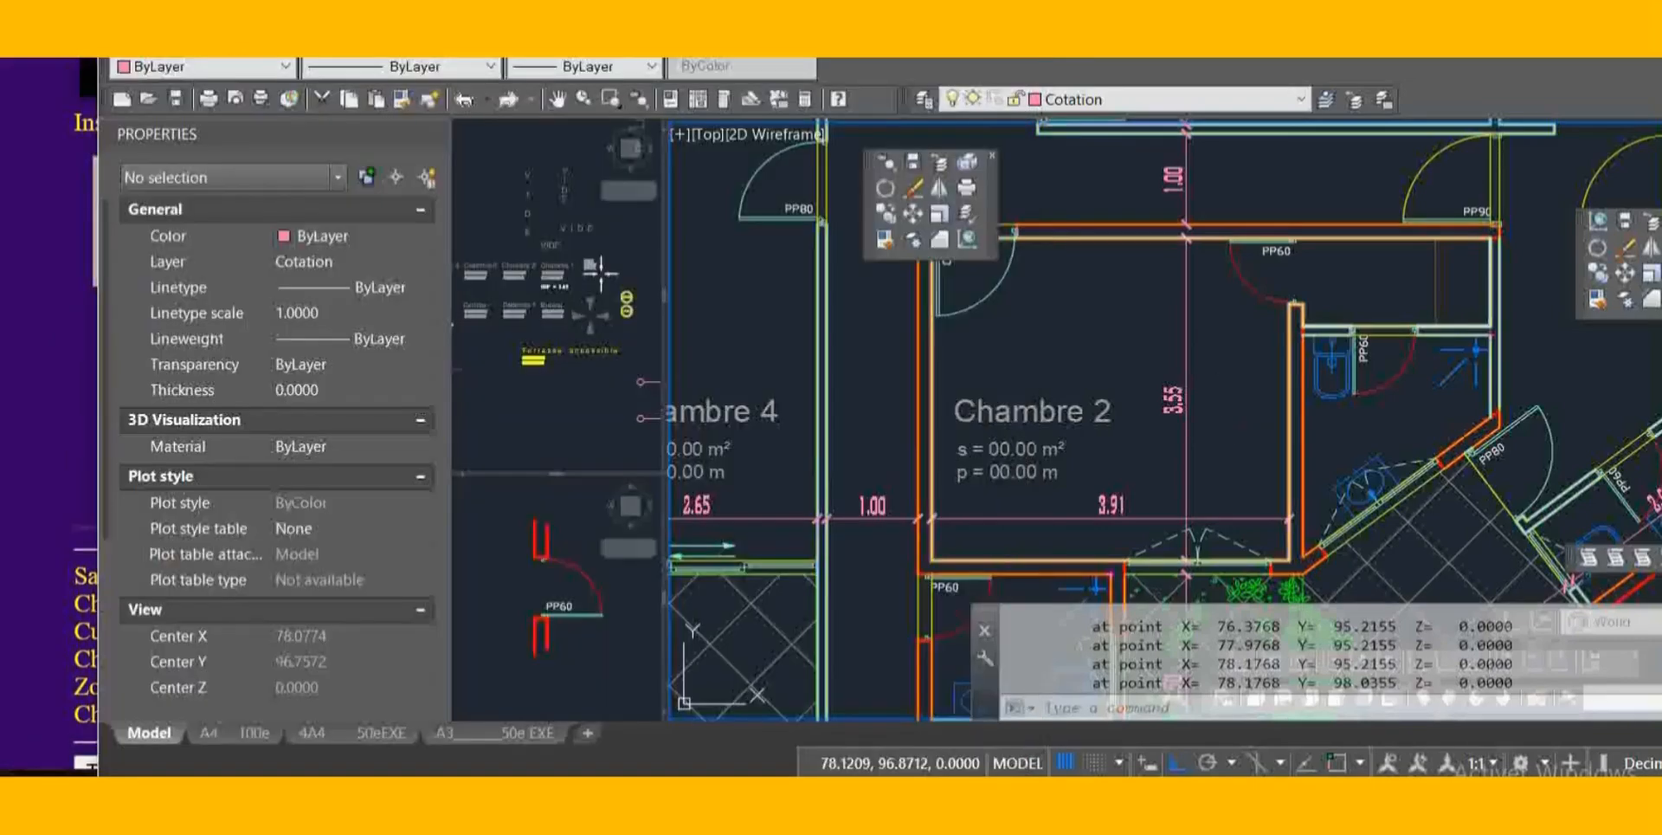
Replace Chambre 2's placeholder area and perimeter text with the copied result, s = 15.98 m² and p = 19.80 m
{"action": "left_click", "coordinate": [1013, 449]}
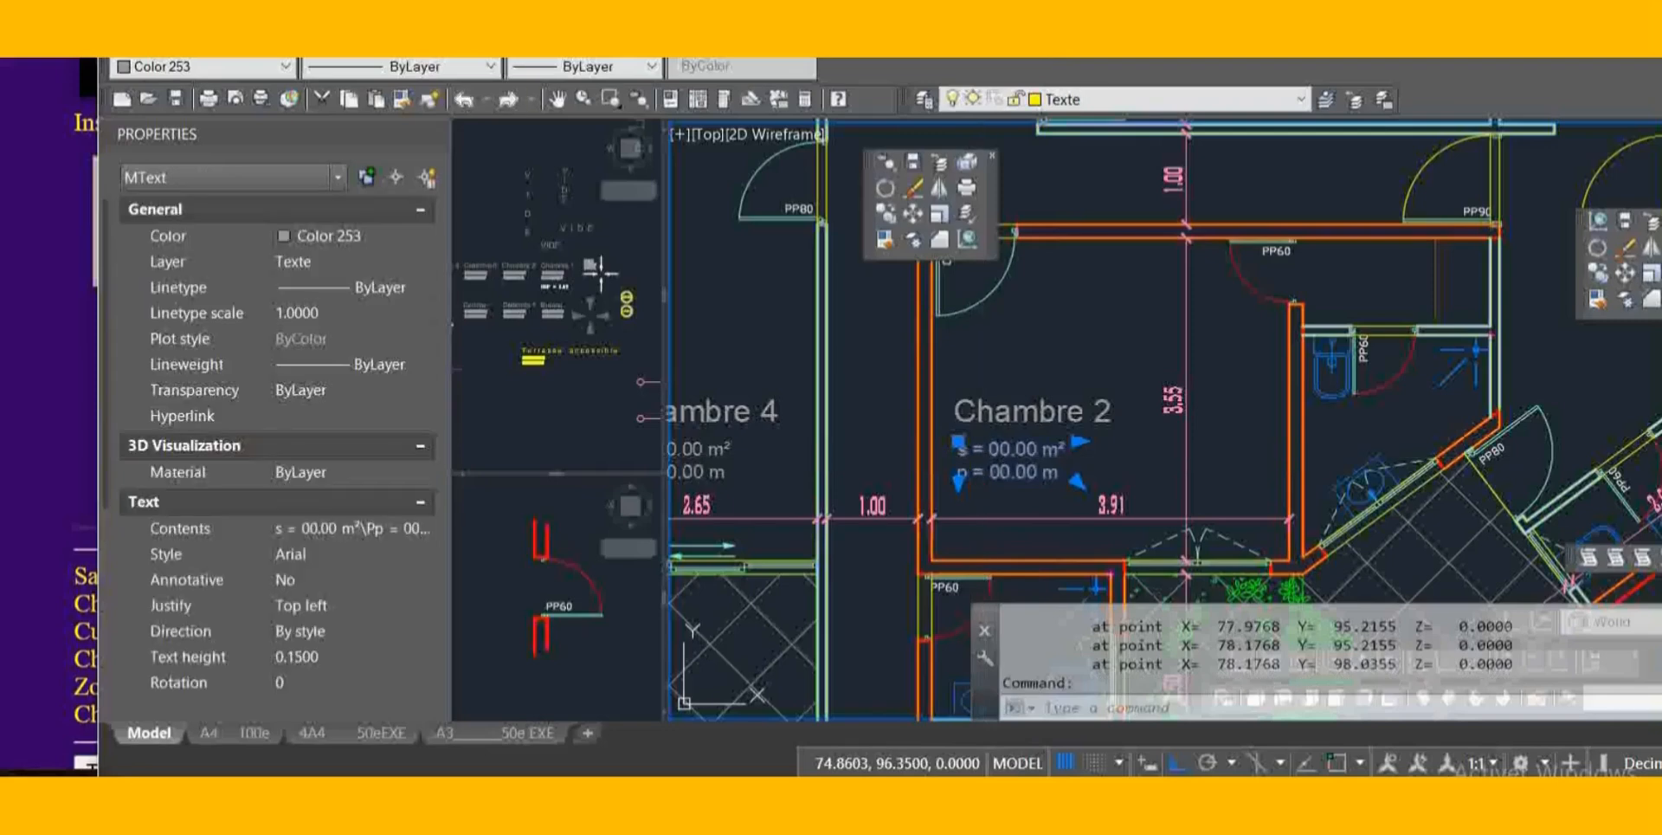
{"action": "double_click", "coordinate": [1040, 475]}
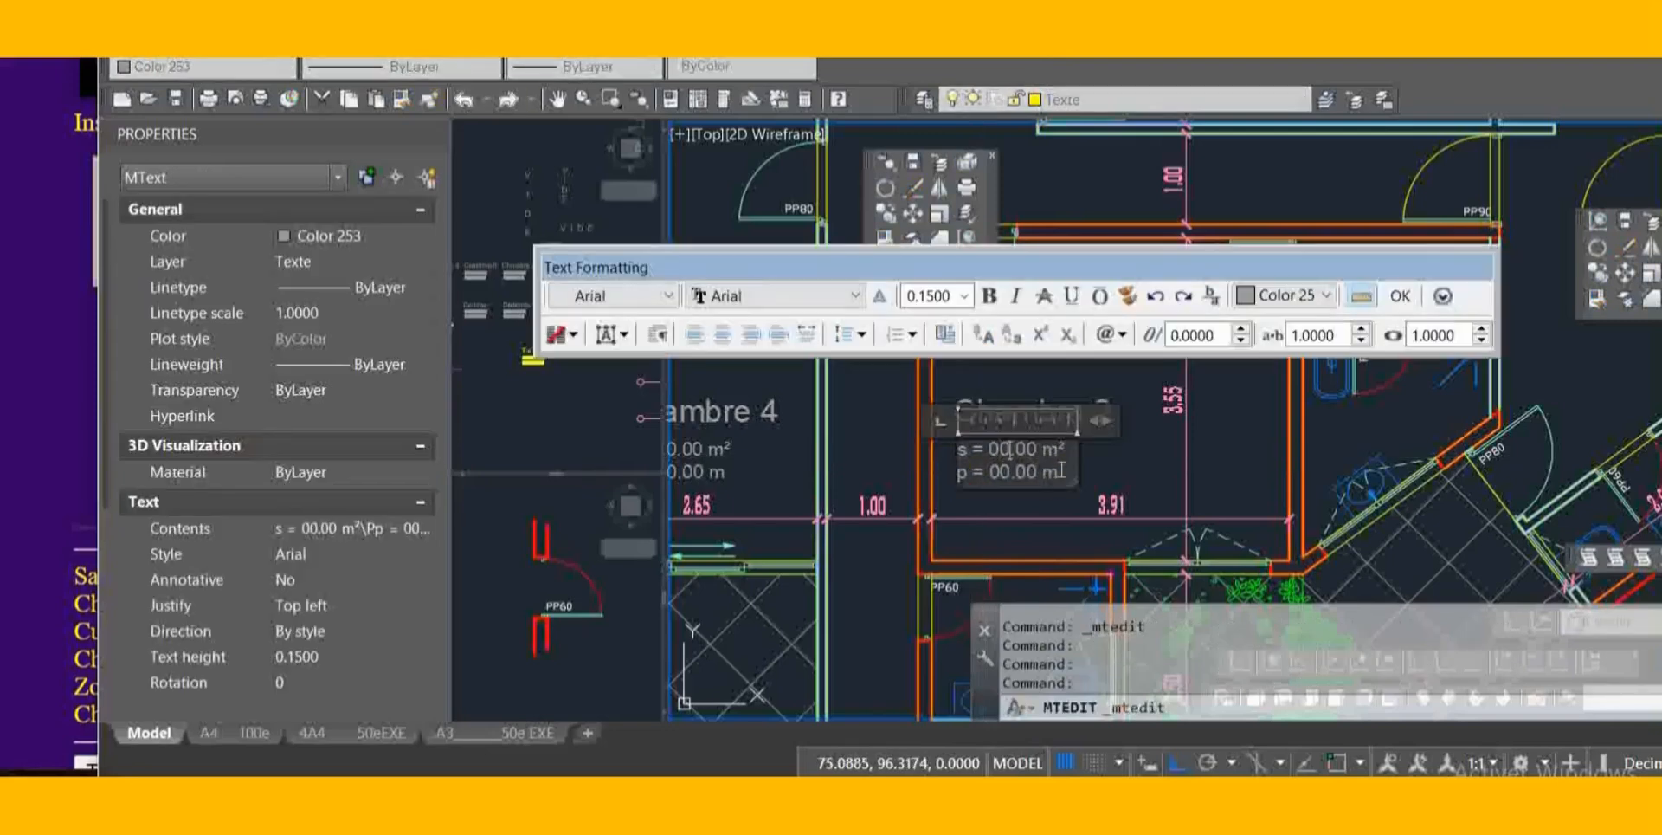
{"action": "left_click_drag", "start_coordinate": [1060, 472], "coordinate": [950, 448]}
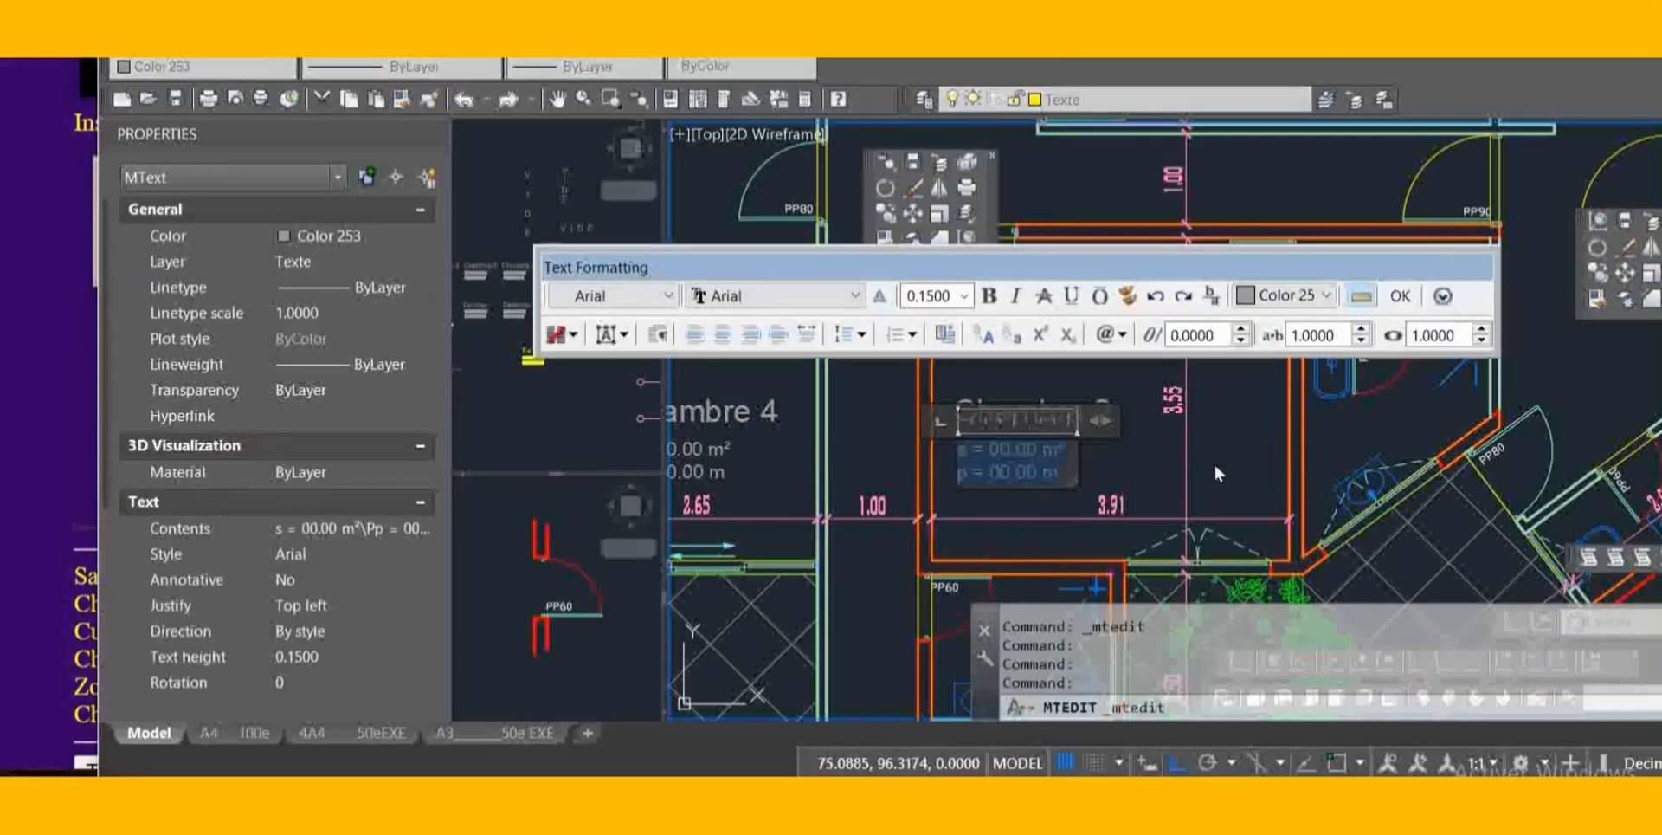
{"action": "key", "text": "ctrl+v"}
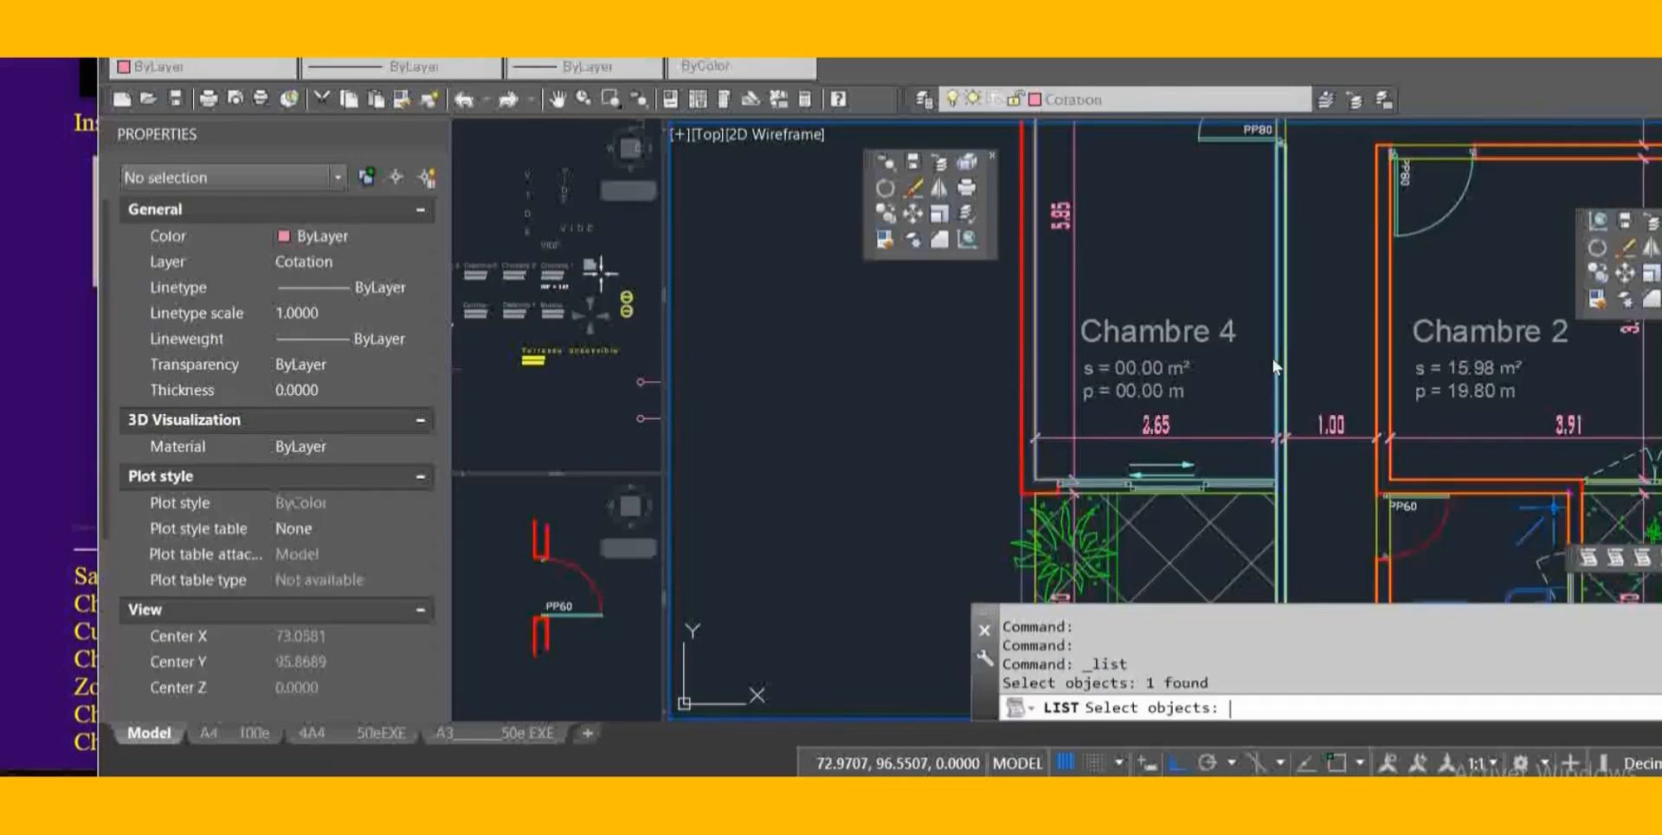
List the properties of Chambre 4's boundary polyline and copy its area and perimeter lines
{"action": "key", "text": "Return"}
{"action": "left_click_drag", "start_coordinate": [1262, 515], "coordinate": [1022, 489]}
{"action": "key", "text": "ctrl+c"}
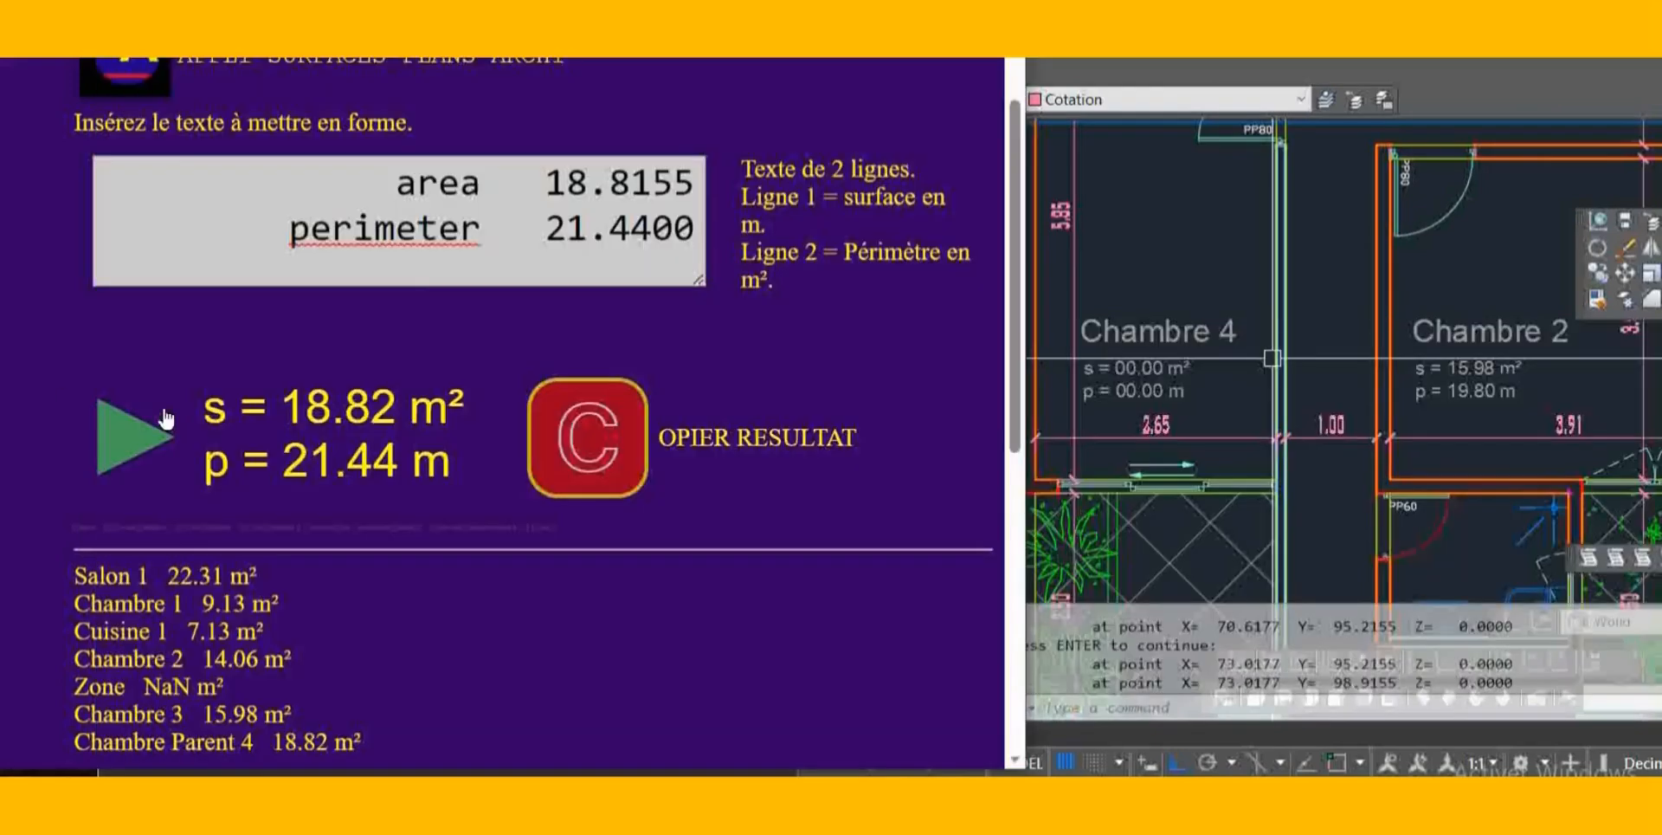
On the Appli Surfaces Plans Archi page, replace the previous input with Chambre 4's area and perimeter lines and format them
{"action": "left_click", "coordinate": [353, 227]}
{"action": "key", "text": "ctrl+a"}
{"action": "key", "text": "BackSpace"}
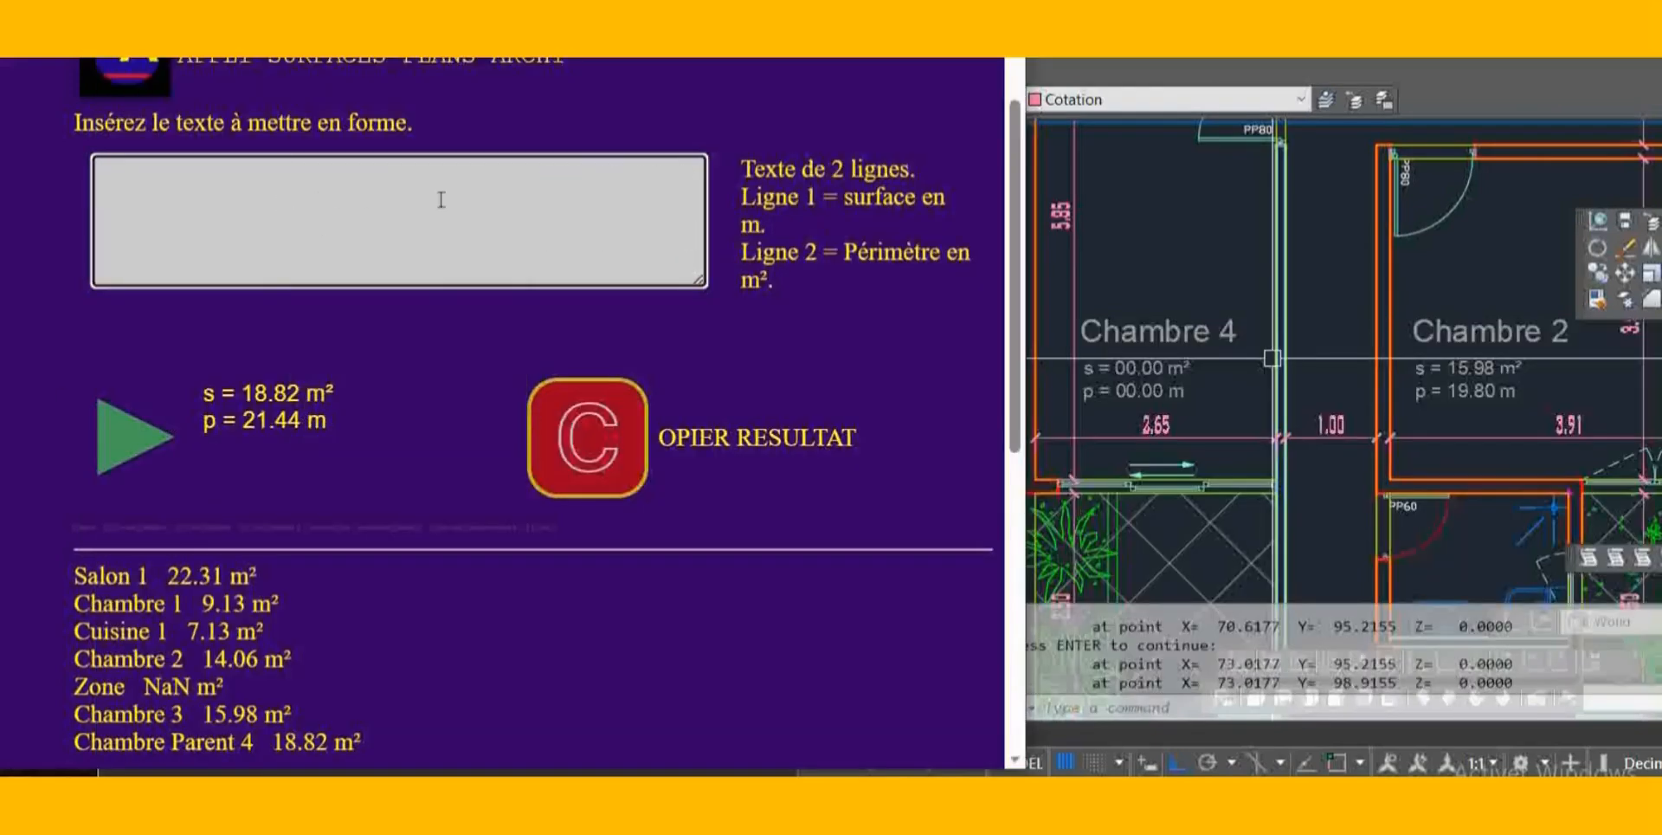
{"action": "key", "text": "ctrl+v"}
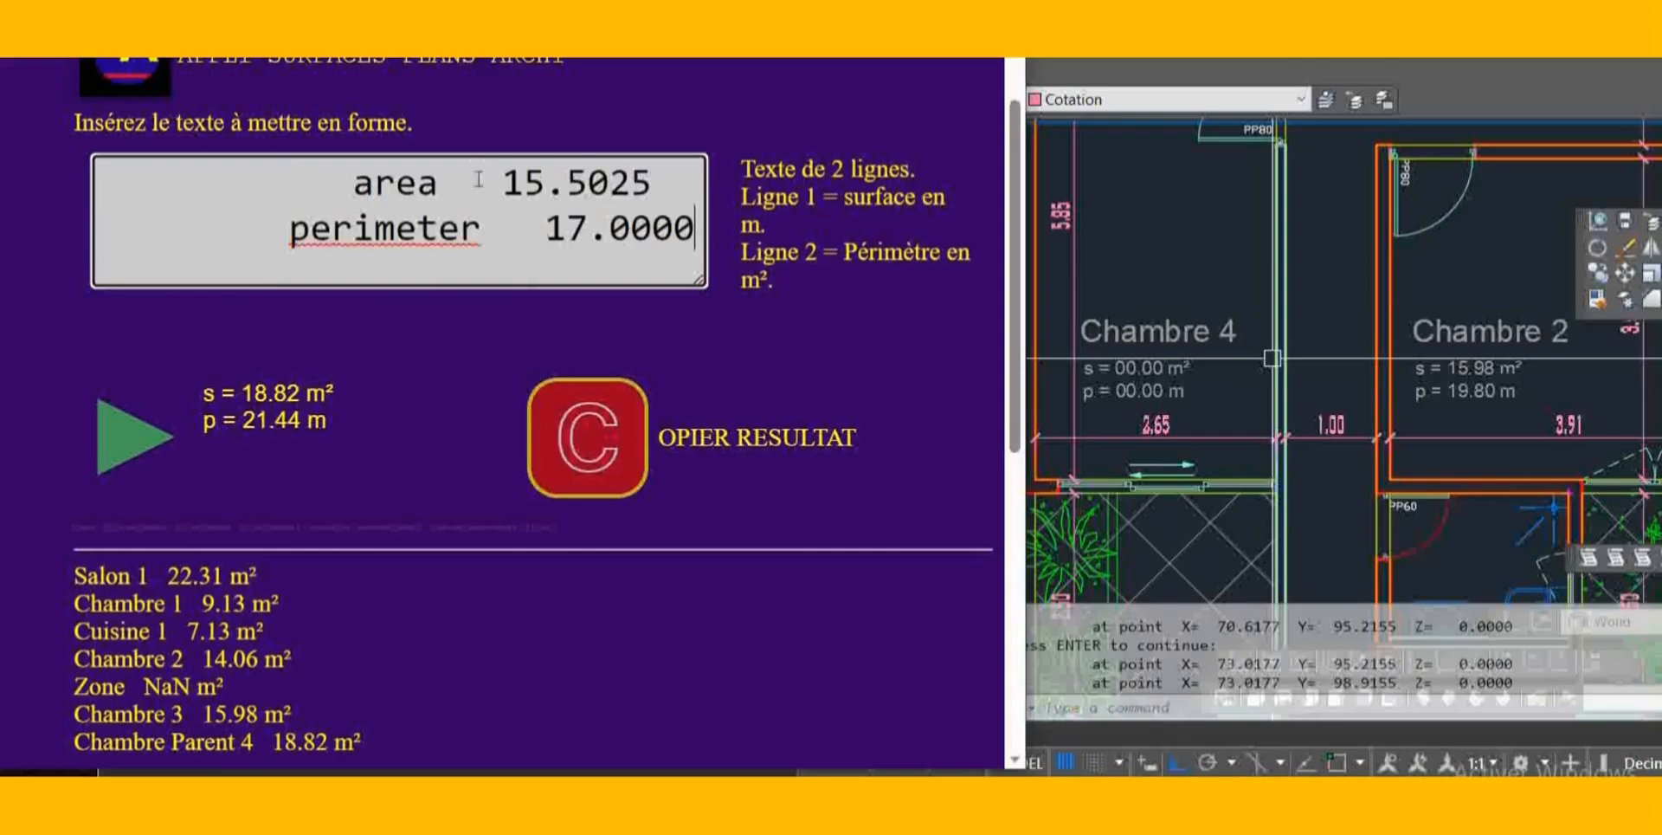
{"action": "left_click", "coordinate": [92, 433]}
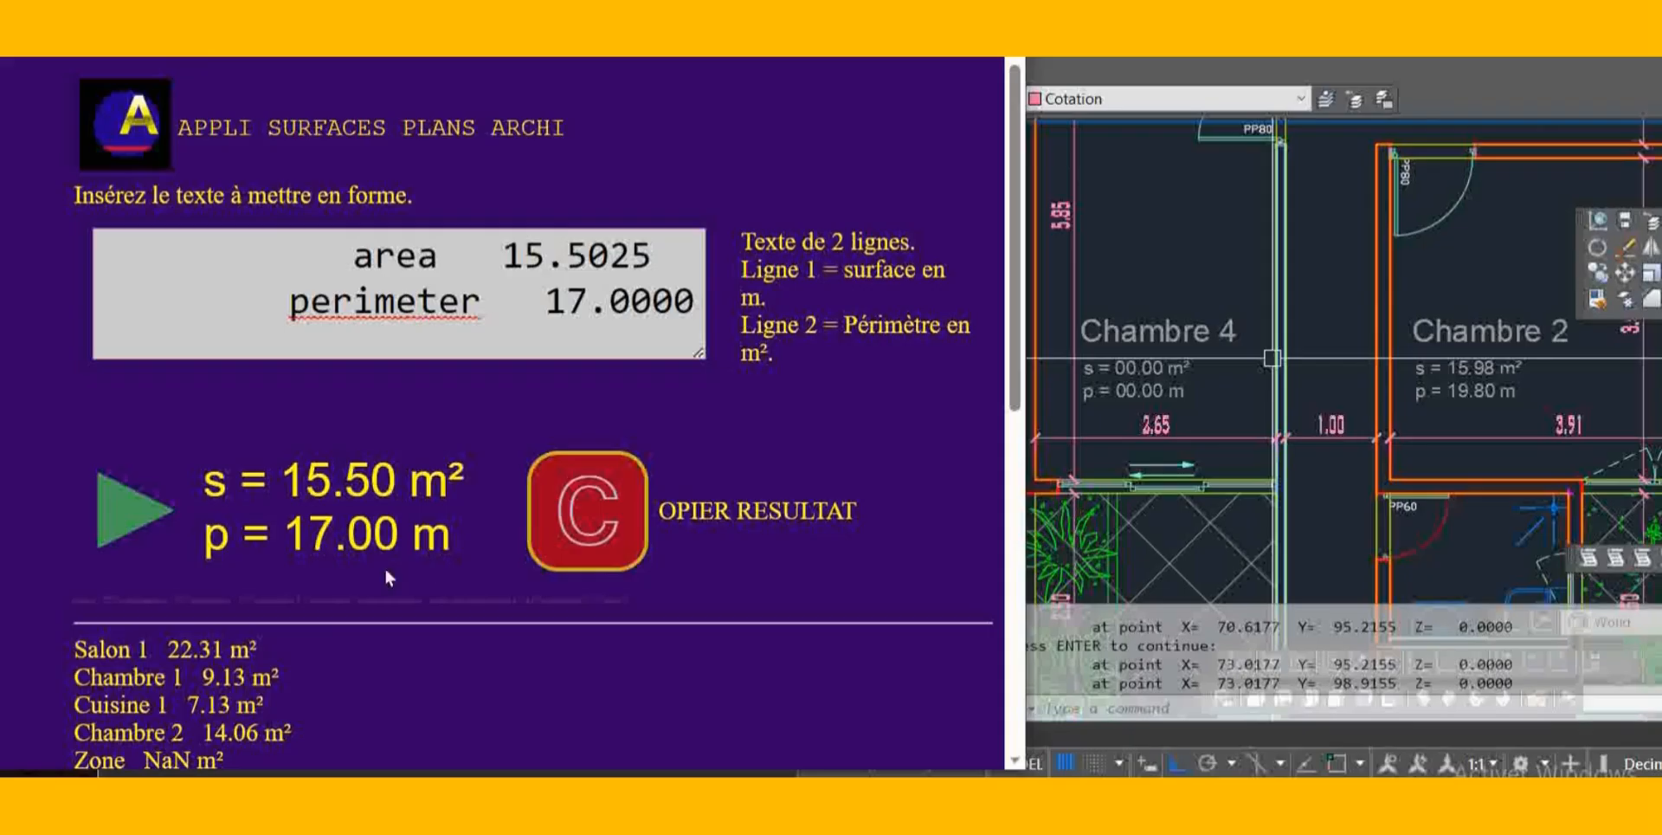
{"action": "scroll", "coordinate": [362, 684], "scroll_direction": "down", "scroll_amount": 3}
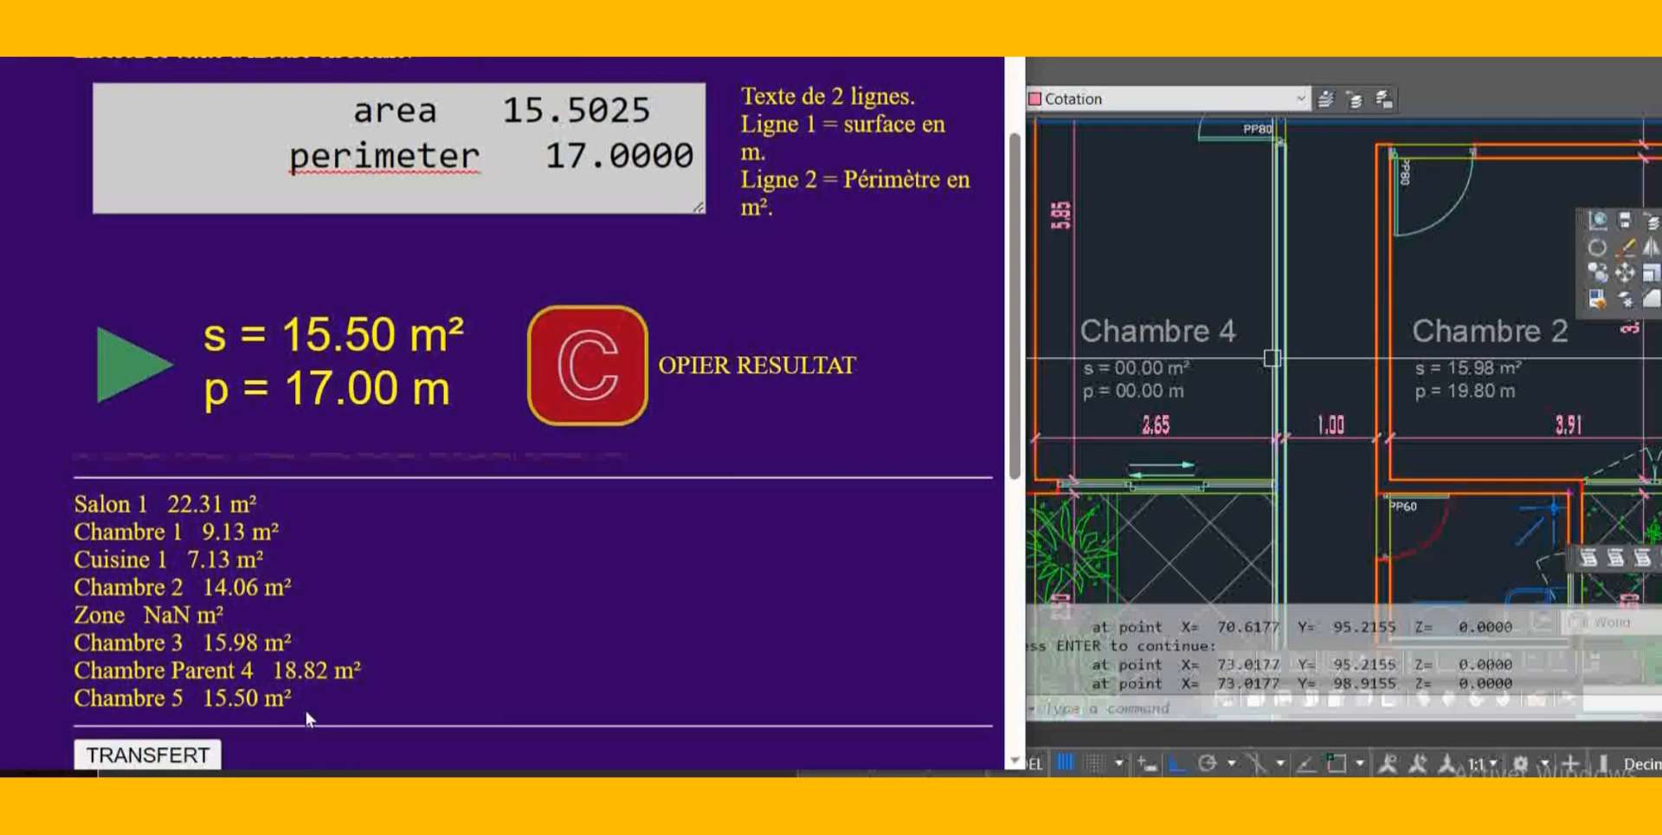